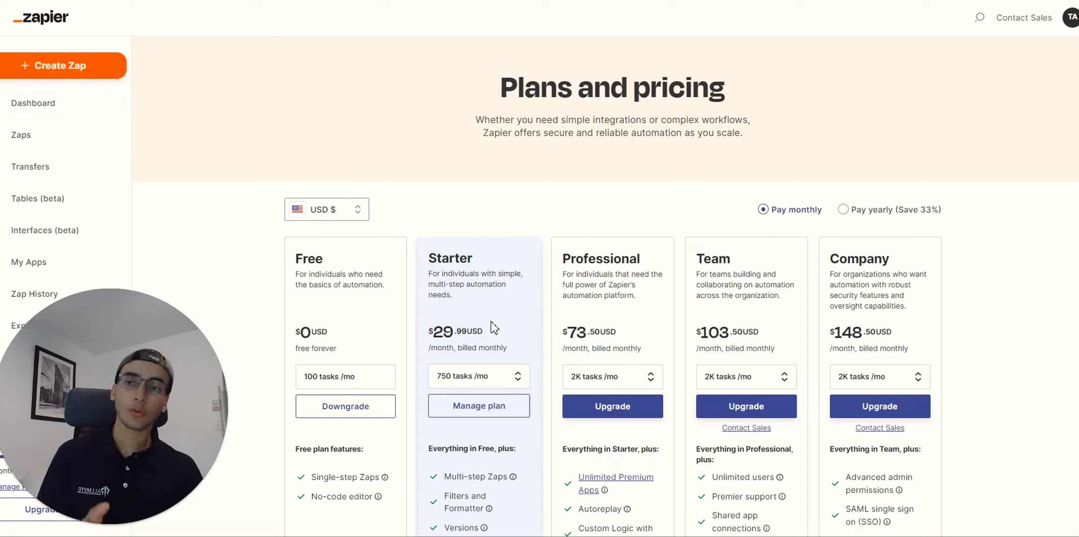
Step: Scroll down through Make's pricing page to review the plans
{"action": "scroll", "coordinate": [423, 289], "scroll_direction": "down", "scroll_amount": 2}
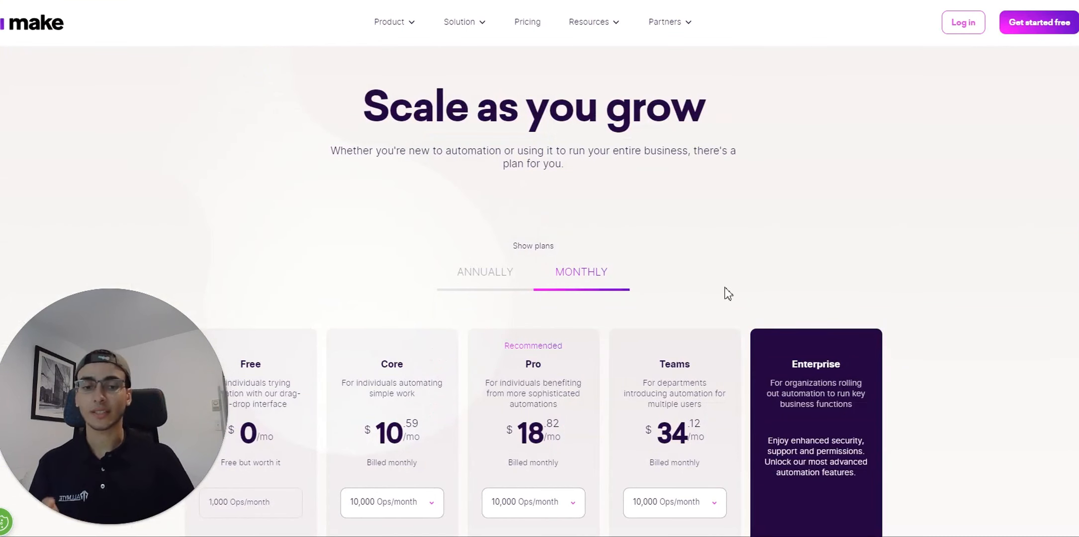
{"action": "scroll", "coordinate": [707, 332], "scroll_direction": "down", "scroll_amount": 1}
{"action": "scroll", "coordinate": [707, 331], "scroll_direction": "down", "scroll_amount": 1}
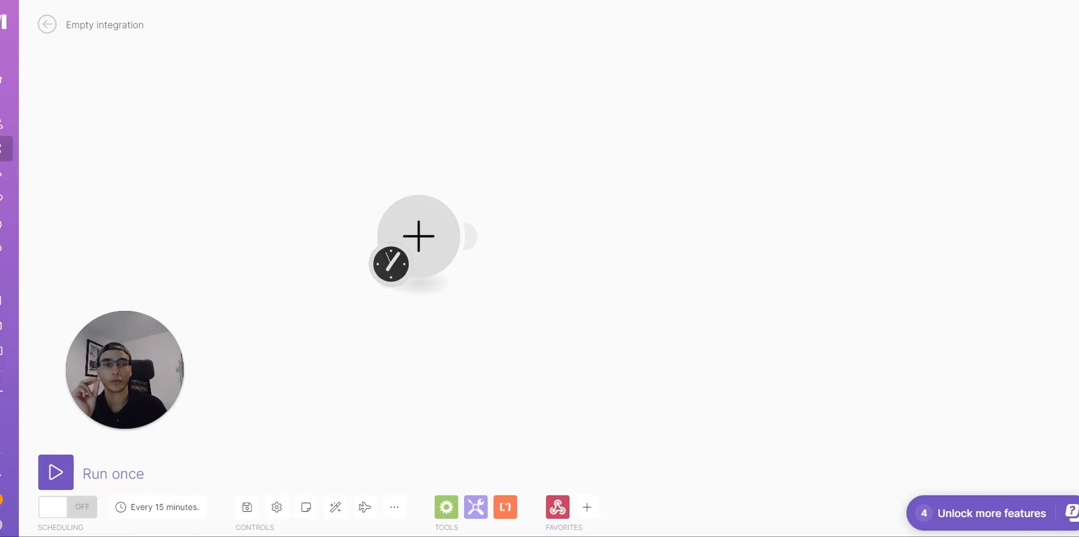
{"action": "left_click", "coordinate": [592, 1]}
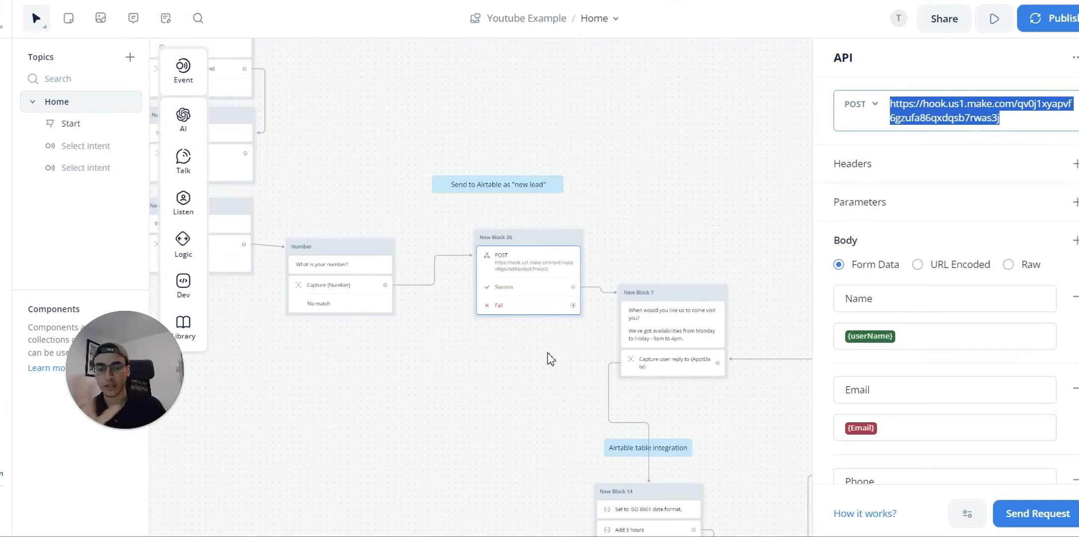
{"action": "scroll", "coordinate": [548, 357], "scroll_direction": "up", "scroll_amount": 4}
{"action": "left_click_drag", "start_coordinate": [335, 311], "coordinate": [566, 393]}
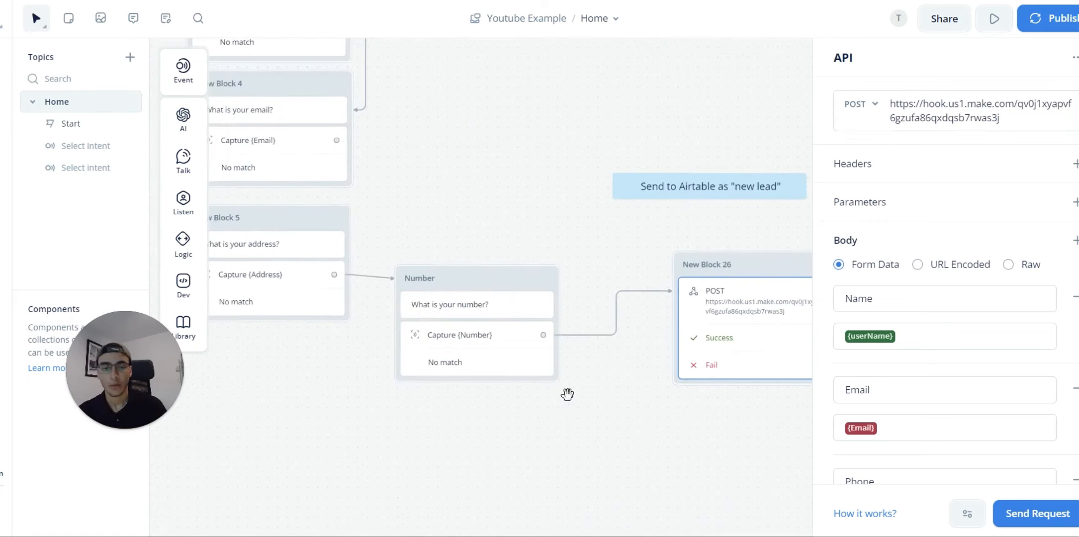
{"action": "left_click_drag", "start_coordinate": [704, 410], "coordinate": [530, 375]}
{"action": "left_click", "coordinate": [530, 374]}
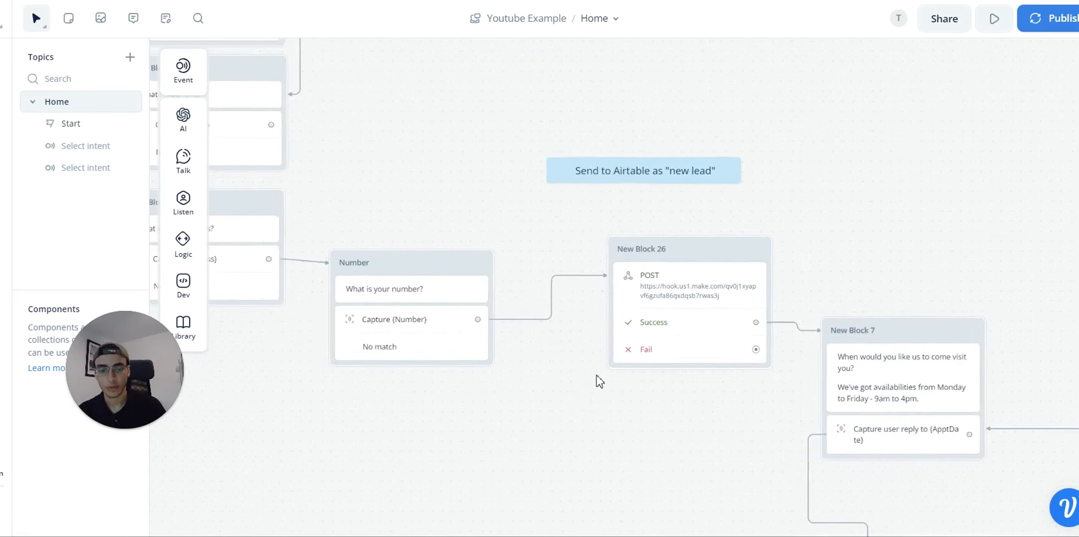
{"action": "left_click", "coordinate": [690, 299]}
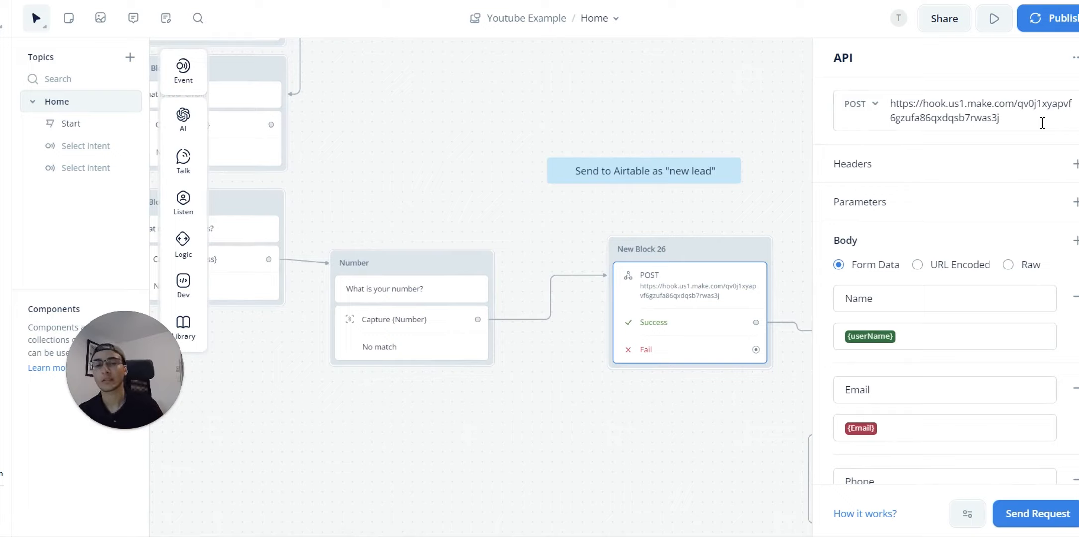
{"action": "left_click_drag", "start_coordinate": [1016, 122], "coordinate": [854, 105]}
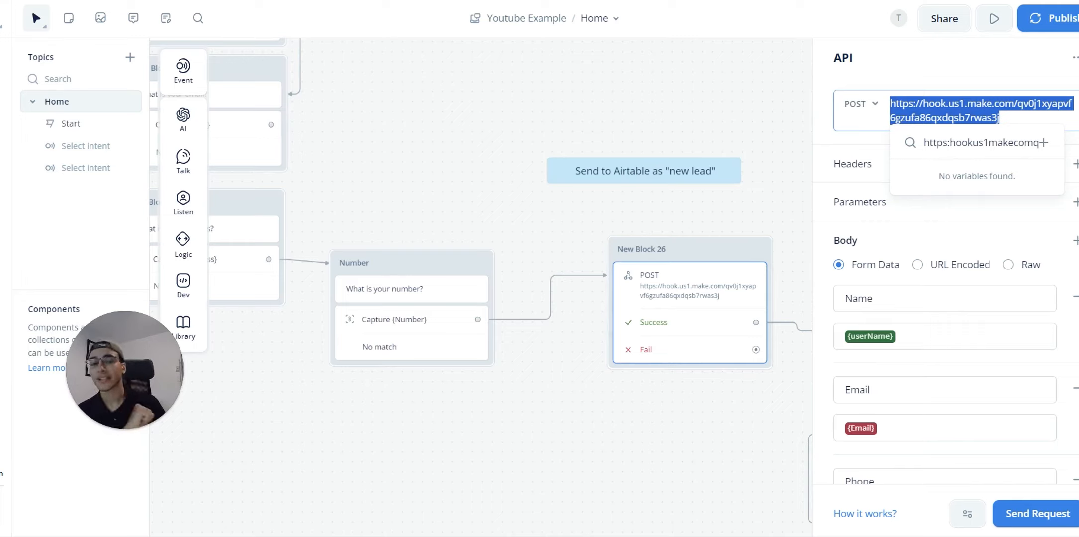
{"action": "left_click", "coordinate": [724, 66]}
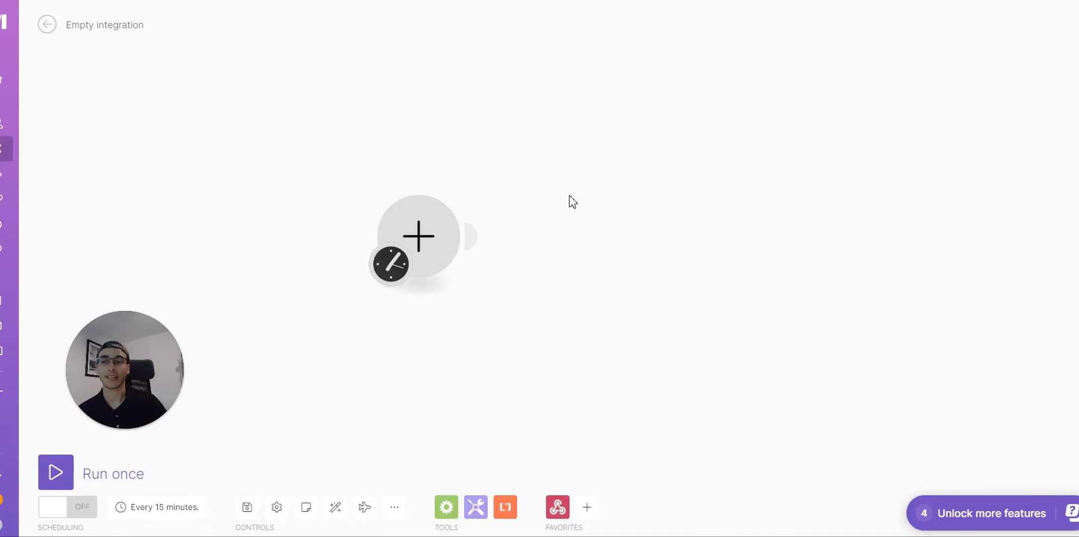
Step: Add a Webhooks 'Custom webhook' trigger as the first module and show its hook list
{"action": "left_click", "coordinate": [436, 237]}
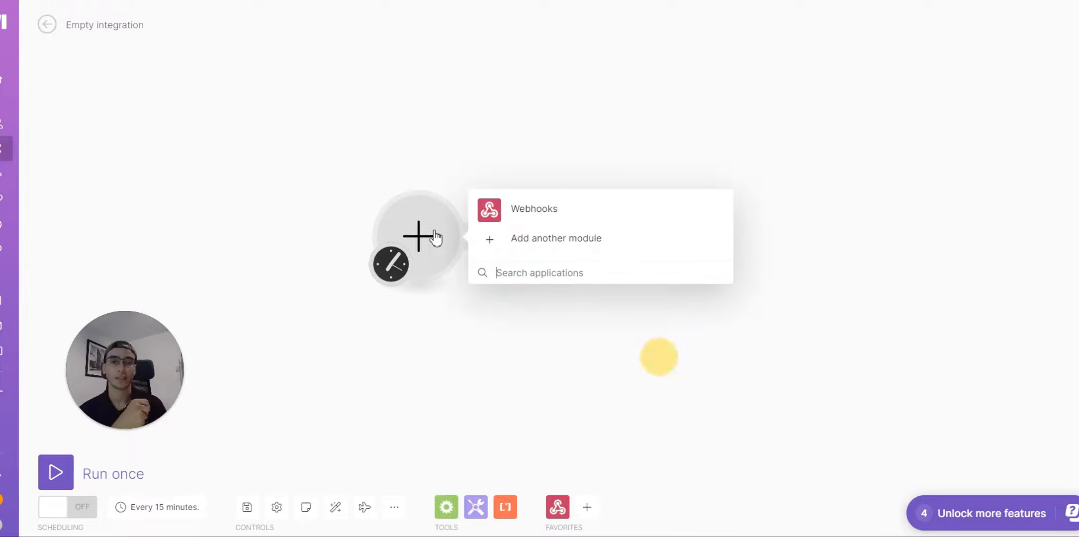
{"action": "left_click", "coordinate": [560, 211]}
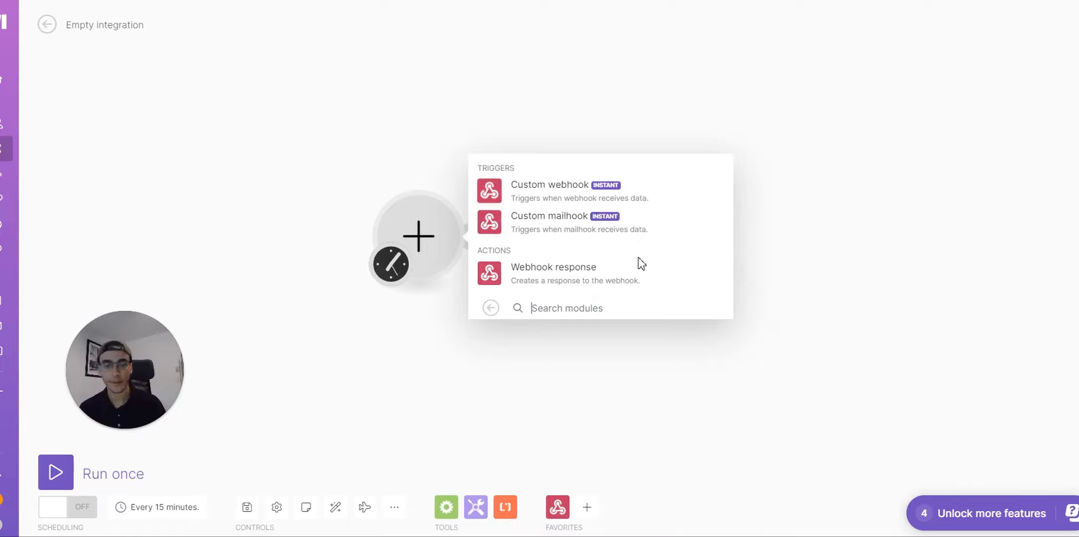
{"action": "left_click", "coordinate": [557, 190]}
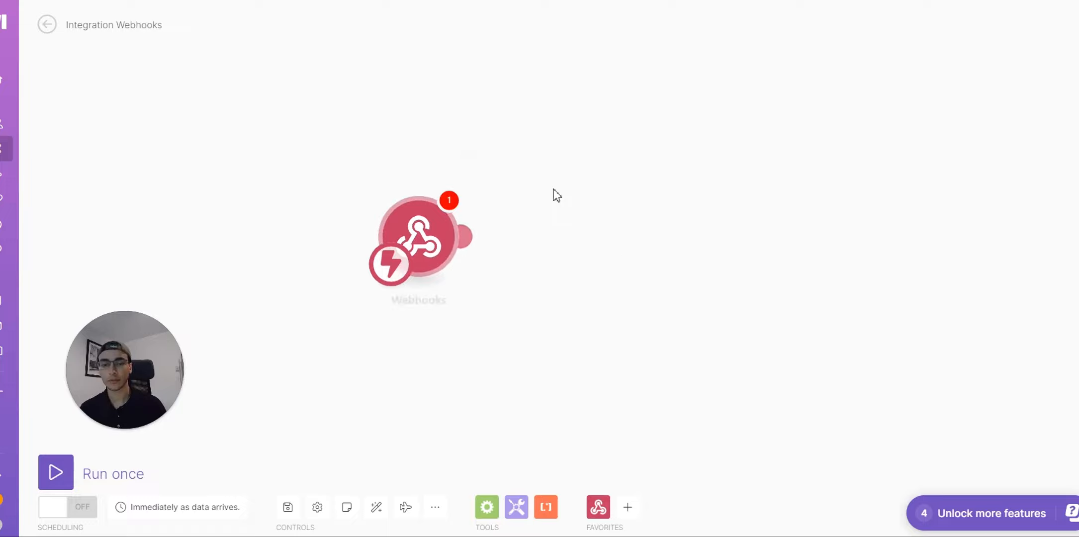
{"action": "left_click", "coordinate": [616, 235]}
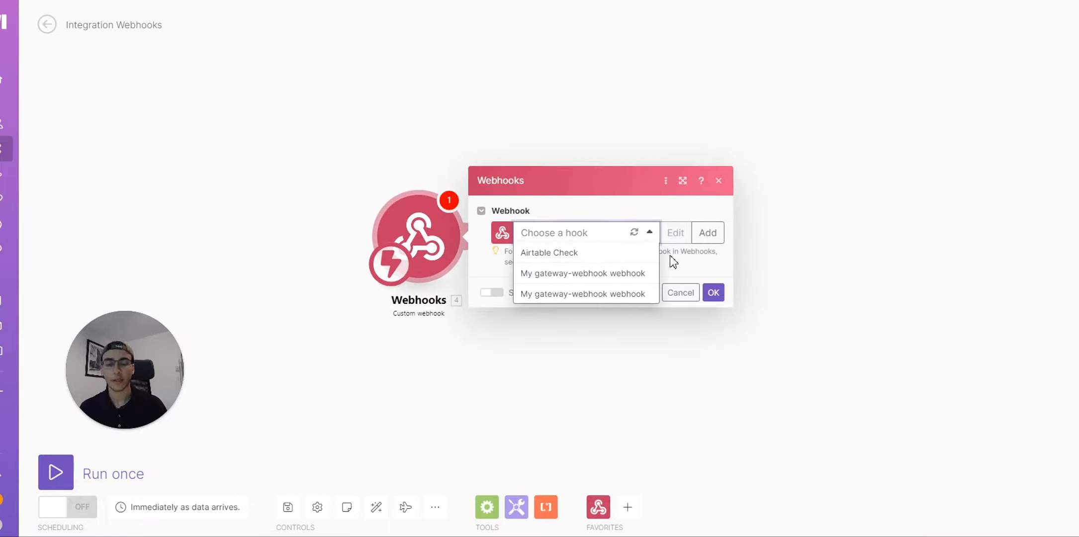
Step: Create a new webhook named 'yt example' and copy its address
{"action": "left_click", "coordinate": [711, 238]}
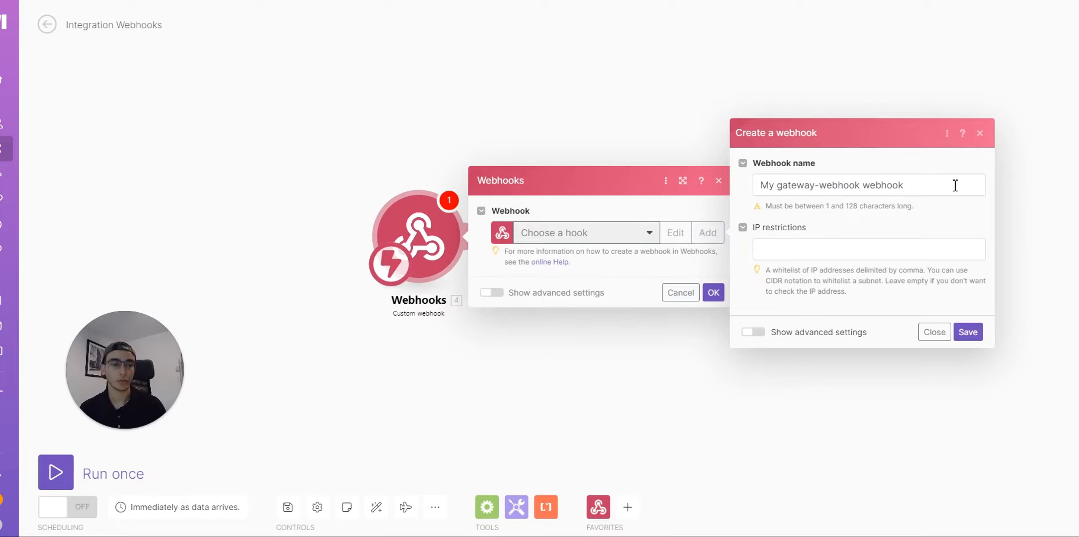
{"action": "left_click_drag", "start_coordinate": [955, 185], "coordinate": [616, 201]}
{"action": "key", "text": "BackSpace"}
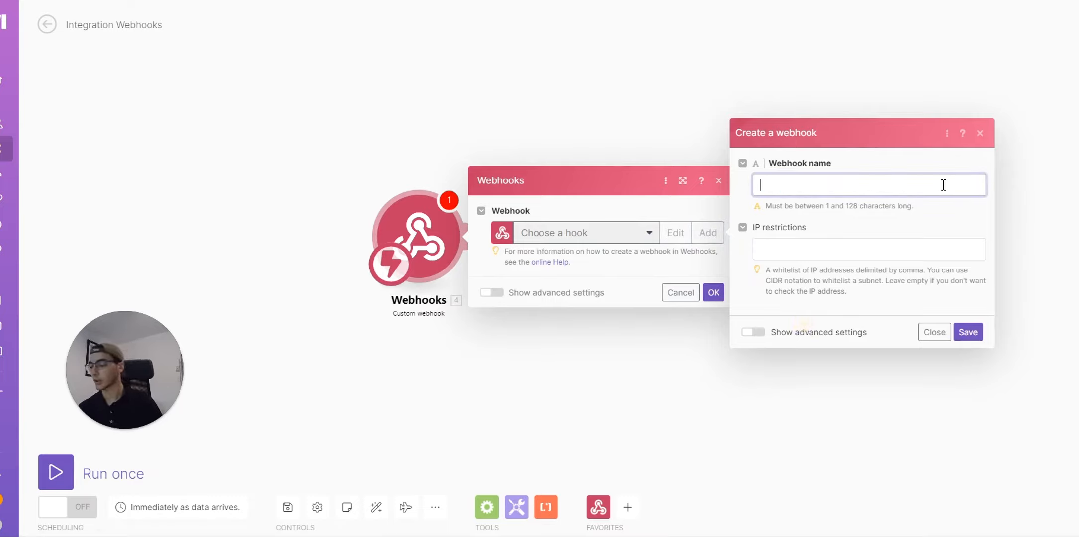
{"action": "type", "text": "yt e"}
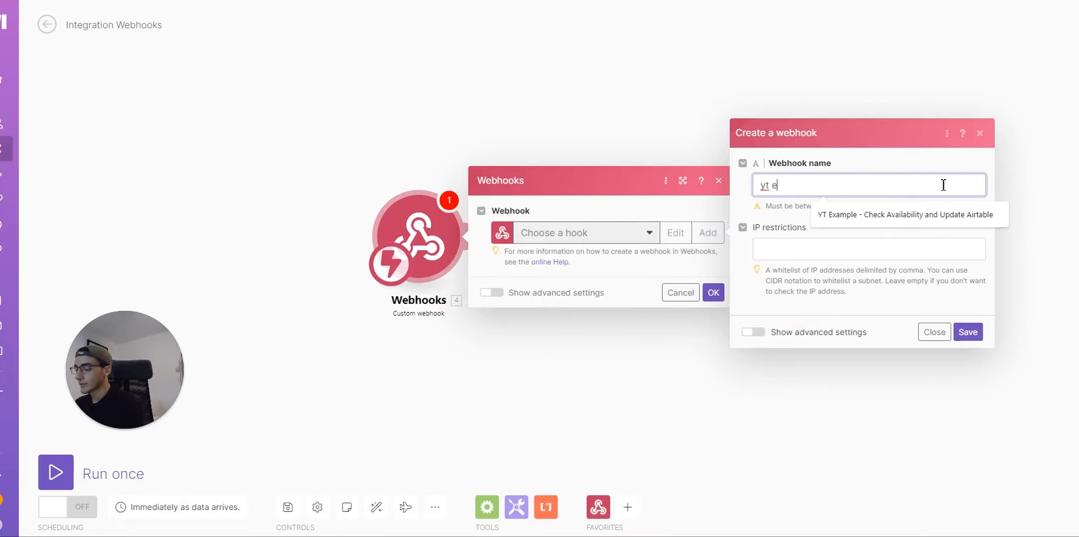
{"action": "type", "text": "xamaple"}
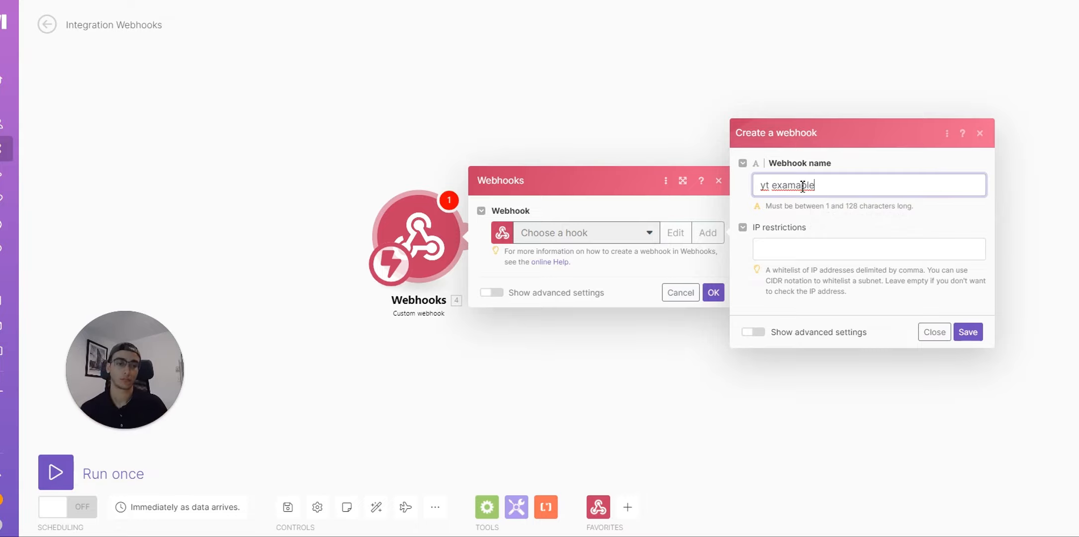
{"action": "left_click", "coordinate": [968, 332]}
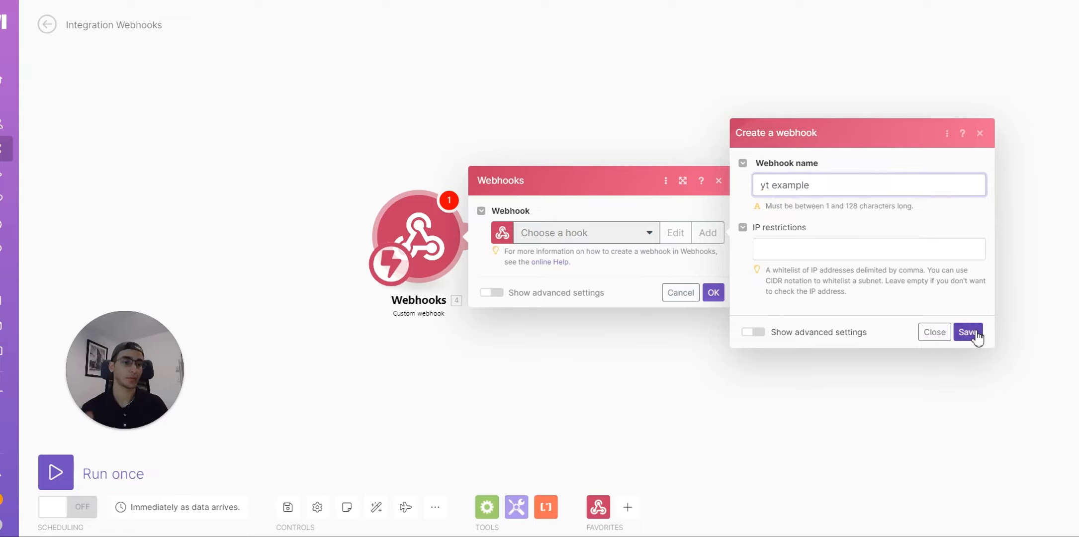
{"action": "left_click", "coordinate": [693, 280]}
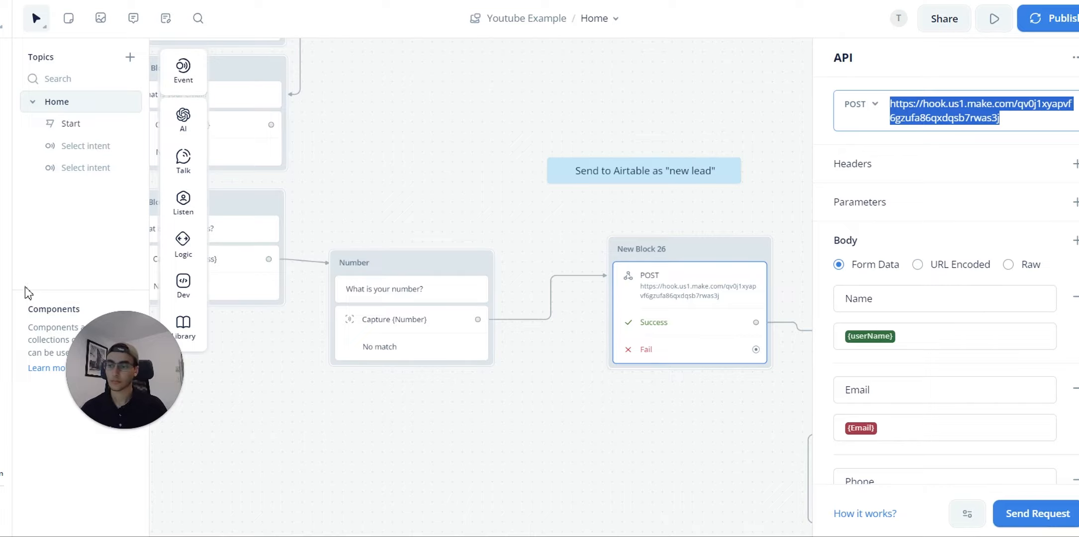
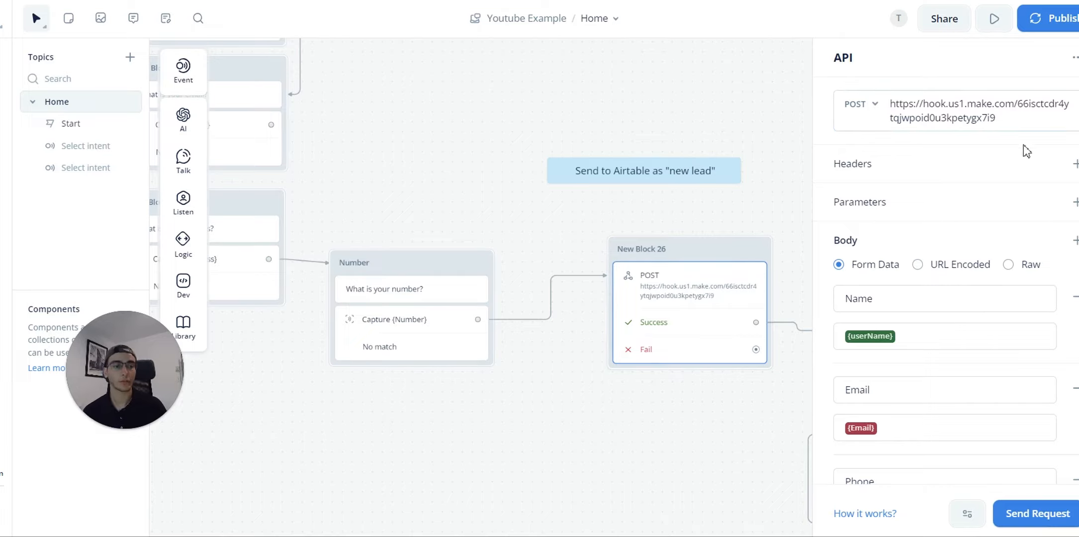
Step: Paste the new Make webhook URL into Voiceflow's API block and start a test request
{"action": "scroll", "coordinate": [887, 343], "scroll_direction": "down", "scroll_amount": 4}
{"action": "left_click", "coordinate": [1048, 512]}
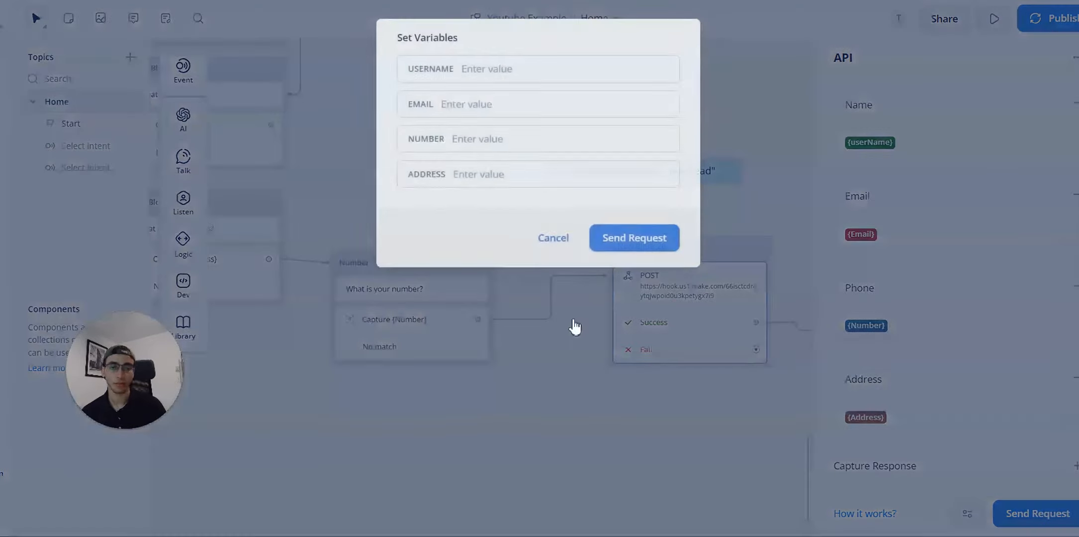
Step: Fill the test variables with a username, email, phone number and address, then send the request
{"action": "left_click", "coordinate": [547, 69]}
{"action": "type", "text": "taha"}
{"action": "key", "text": "Tab"}
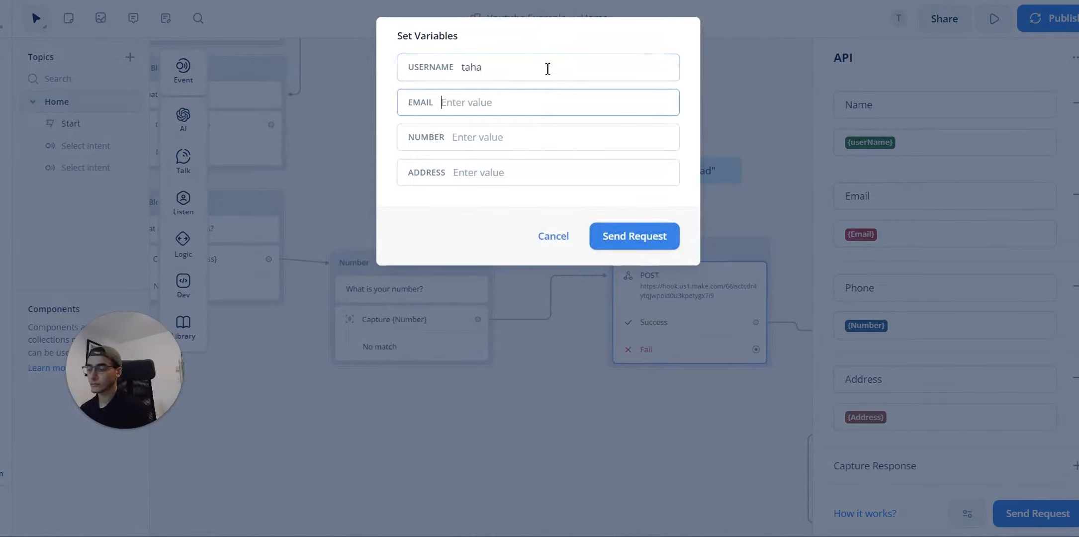
{"action": "key", "text": "Tab"}
{"action": "left_click", "coordinate": [601, 111]}
{"action": "key", "text": "BackSpace"}
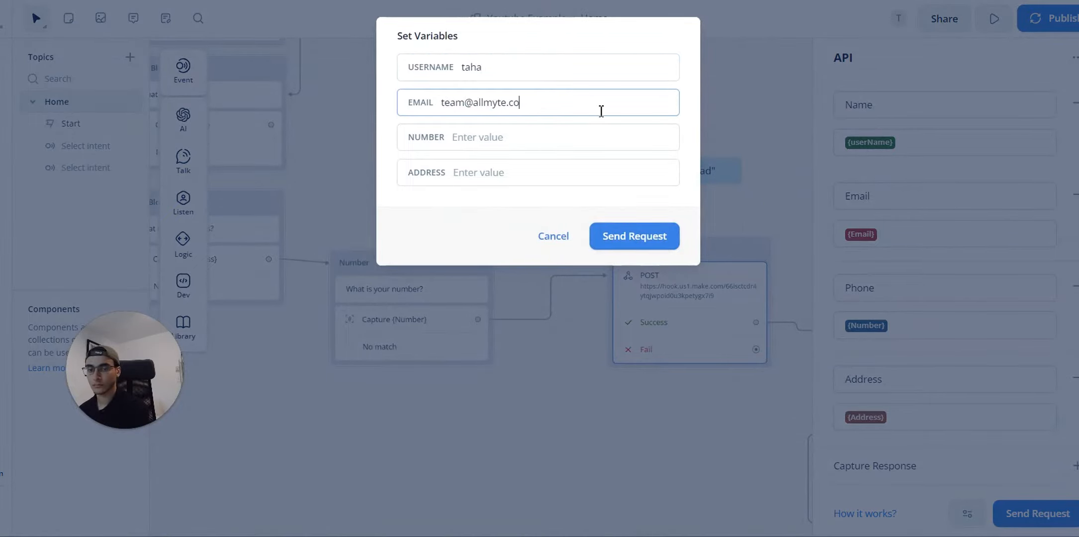
{"action": "type", "text": "m"}
{"action": "key", "text": "Tab"}
{"action": "type", "text": "123 456 789"}
{"action": "key", "text": "Tab"}
{"action": "type", "text": "123 marine"}
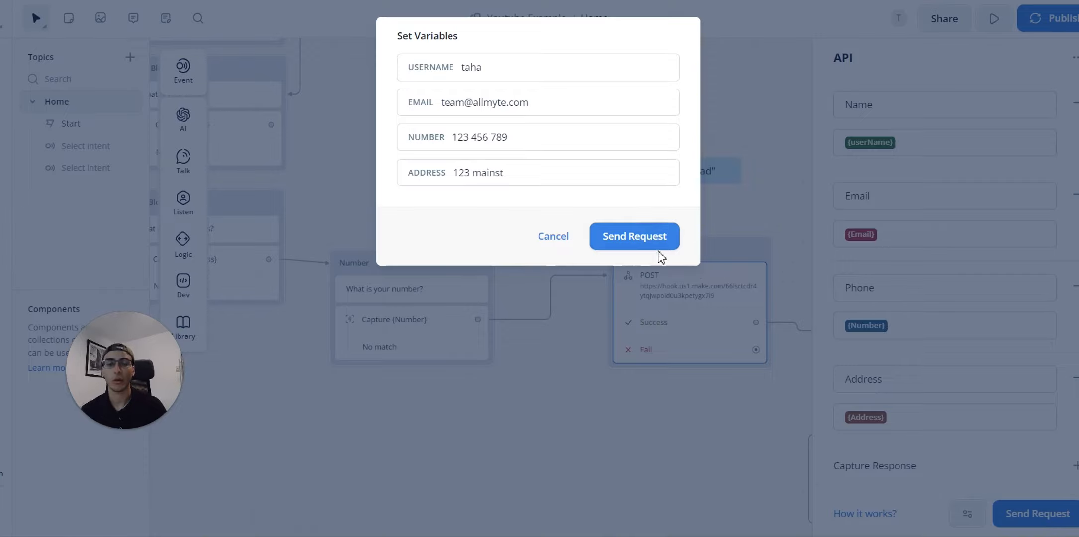
{"action": "left_click", "coordinate": [642, 239]}
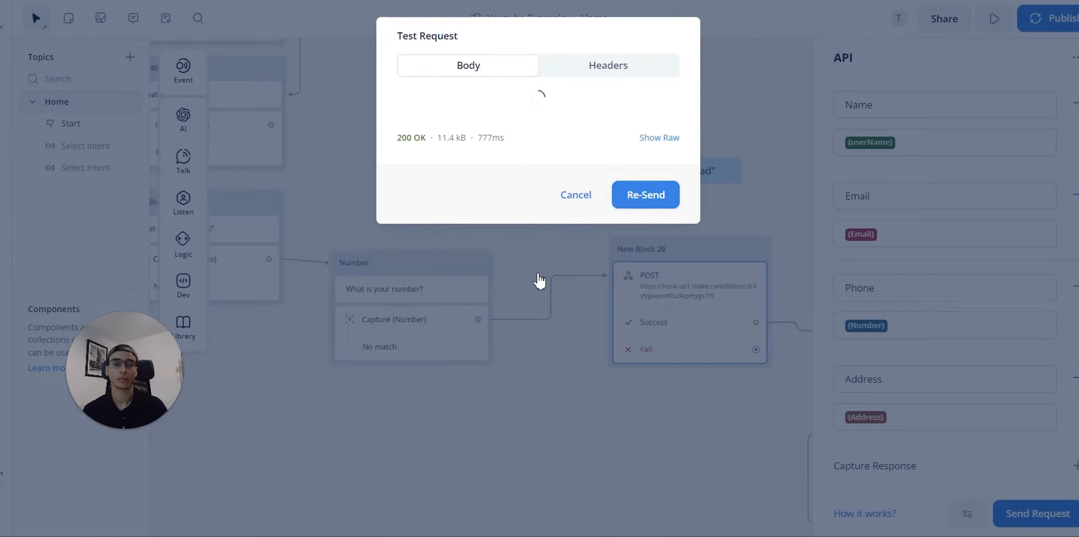
{"action": "double_click", "coordinate": [546, 116]}
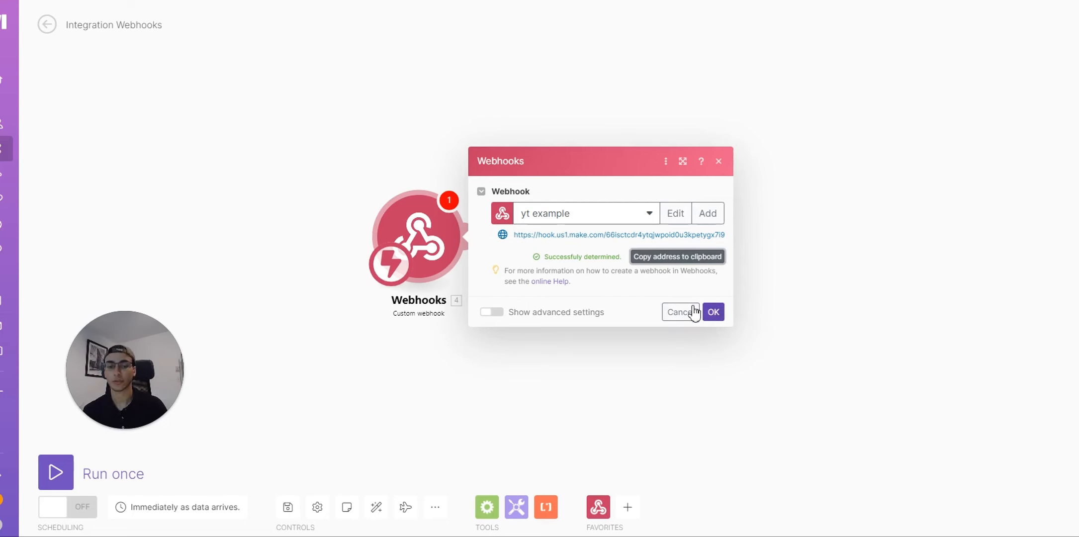
Step: Close the webhook settings and add an Airtable 'Create a Record' module after it
{"action": "left_click", "coordinate": [713, 312]}
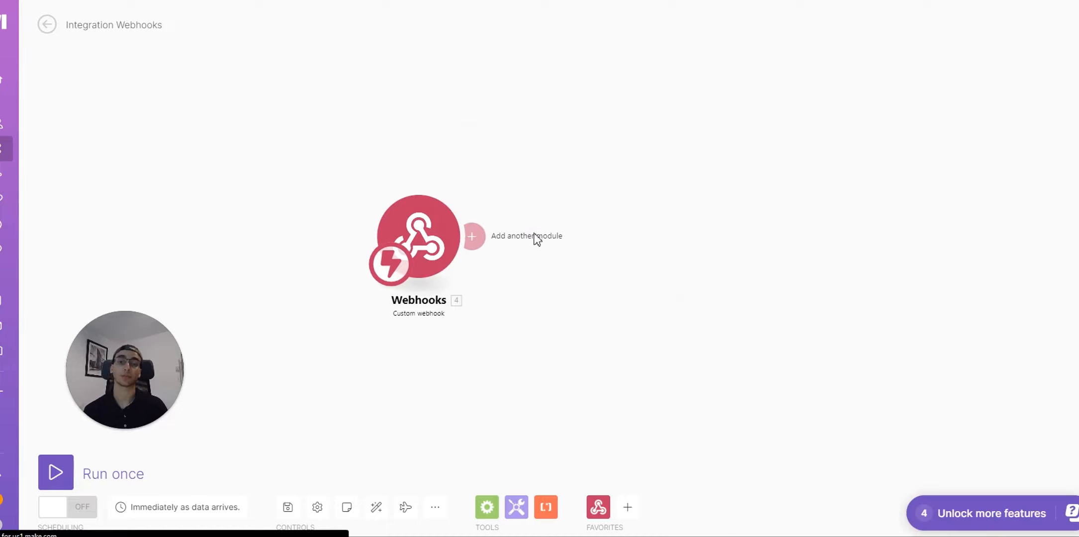
{"action": "left_click", "coordinate": [473, 239]}
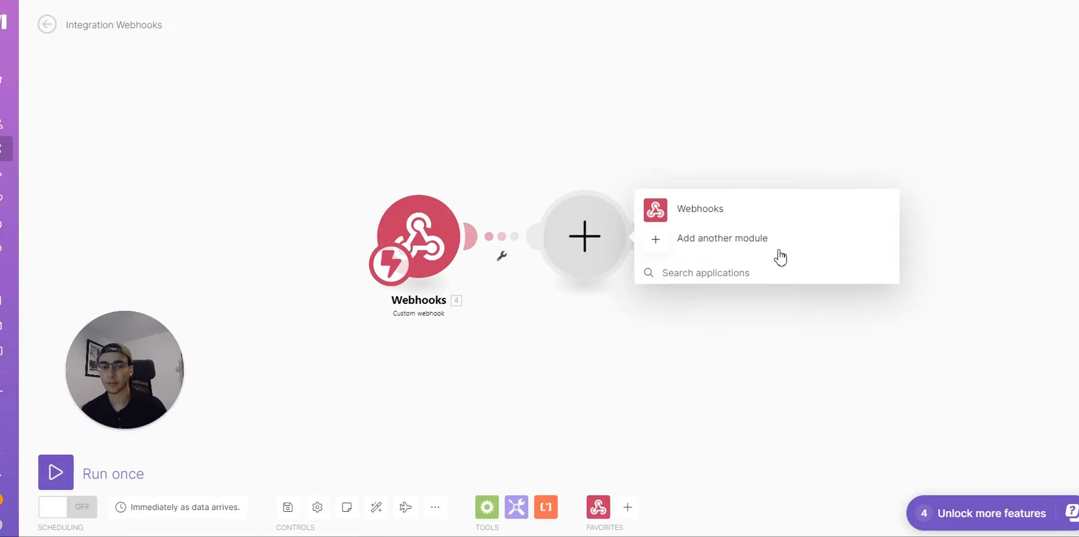
{"action": "left_click", "coordinate": [714, 243]}
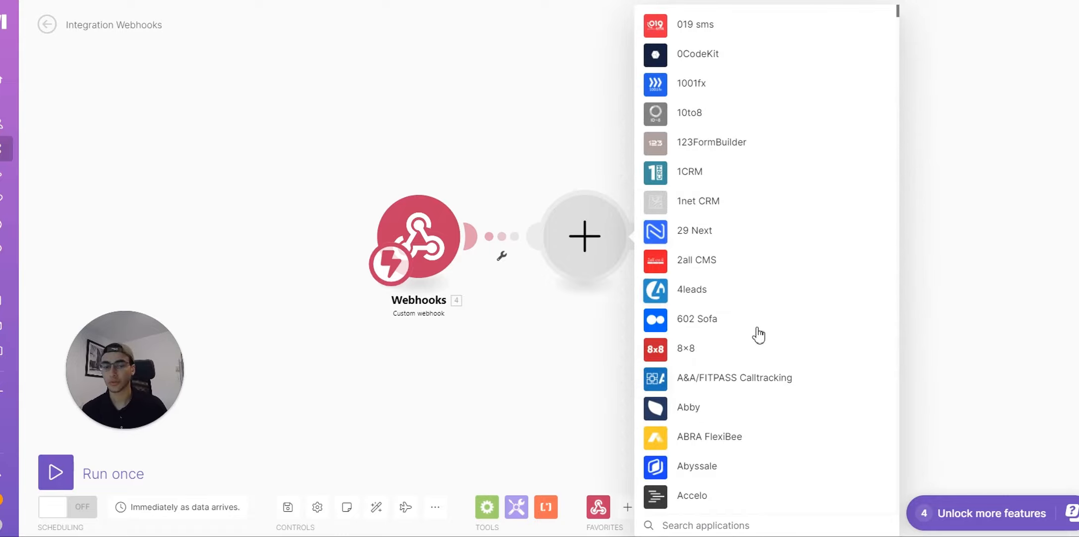
{"action": "scroll", "coordinate": [758, 335], "scroll_direction": "down", "scroll_amount": 5}
{"action": "type", "text": "airtable"}
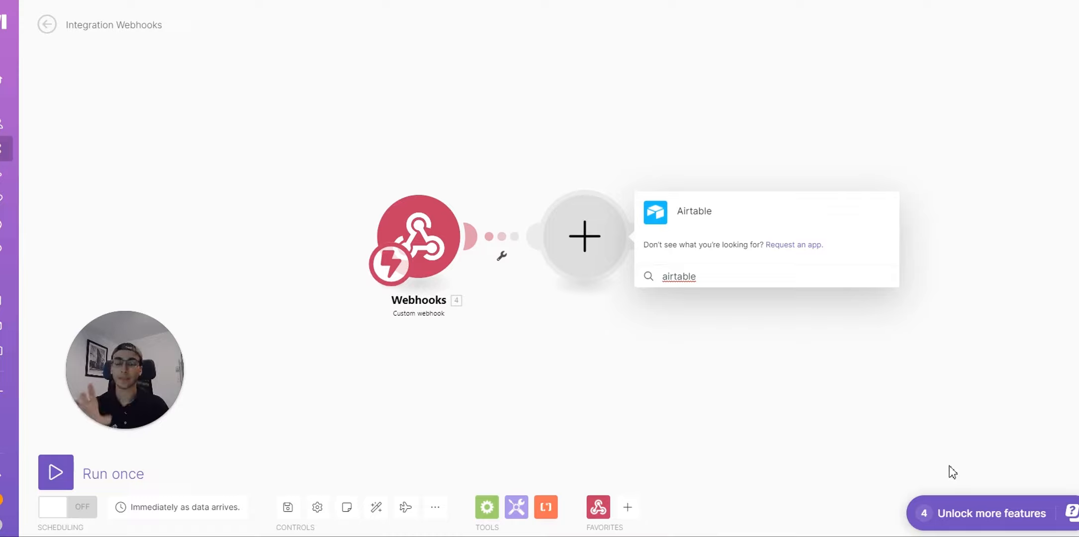
{"action": "left_click", "coordinate": [694, 219]}
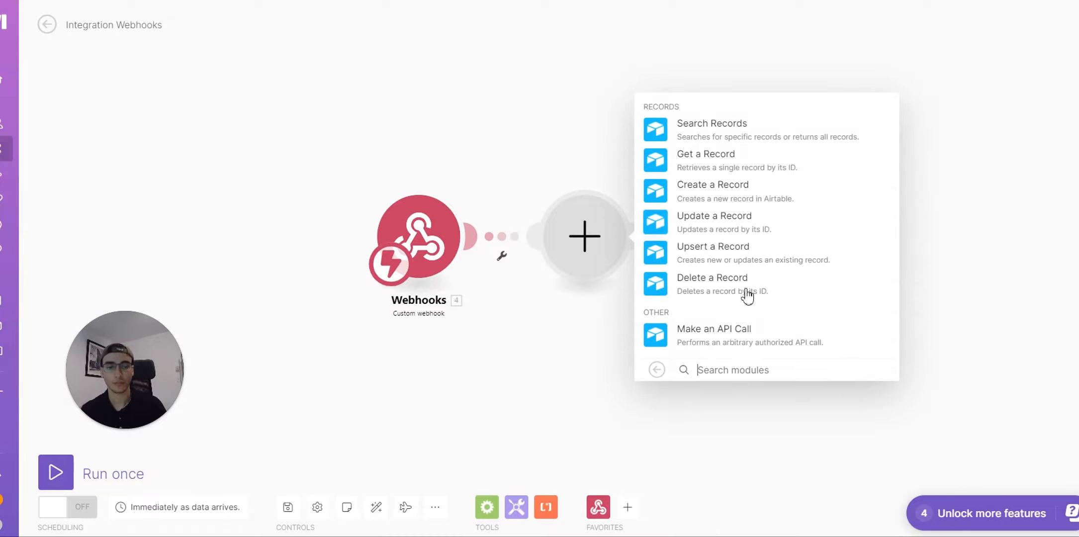
{"action": "left_click", "coordinate": [725, 196]}
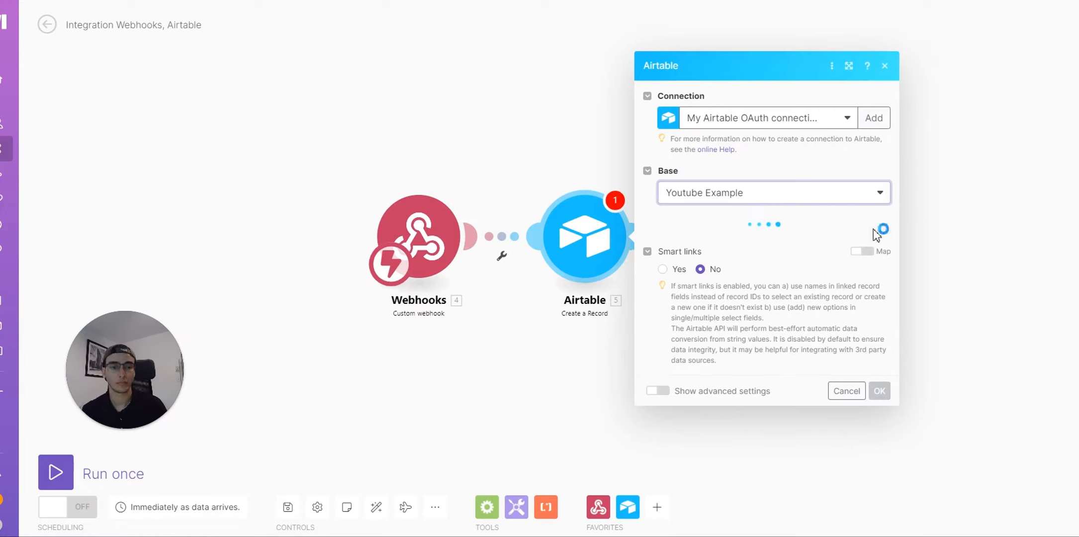
Step: Choose the Appointments table for the Airtable record
{"action": "left_click", "coordinate": [790, 242]}
{"action": "left_click", "coordinate": [777, 264]}
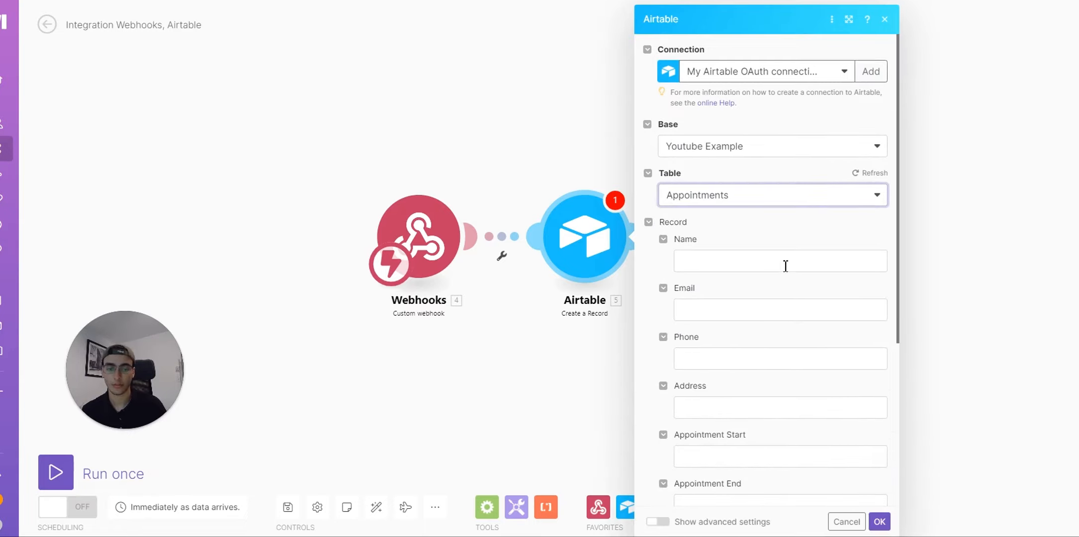
{"action": "scroll", "coordinate": [780, 265], "scroll_direction": "down", "scroll_amount": 2}
{"action": "scroll", "coordinate": [755, 368], "scroll_direction": "up", "scroll_amount": 2}
Step: Map the webhook's Name, Email, Phone and Address into the matching record fields
{"action": "left_click", "coordinate": [716, 263]}
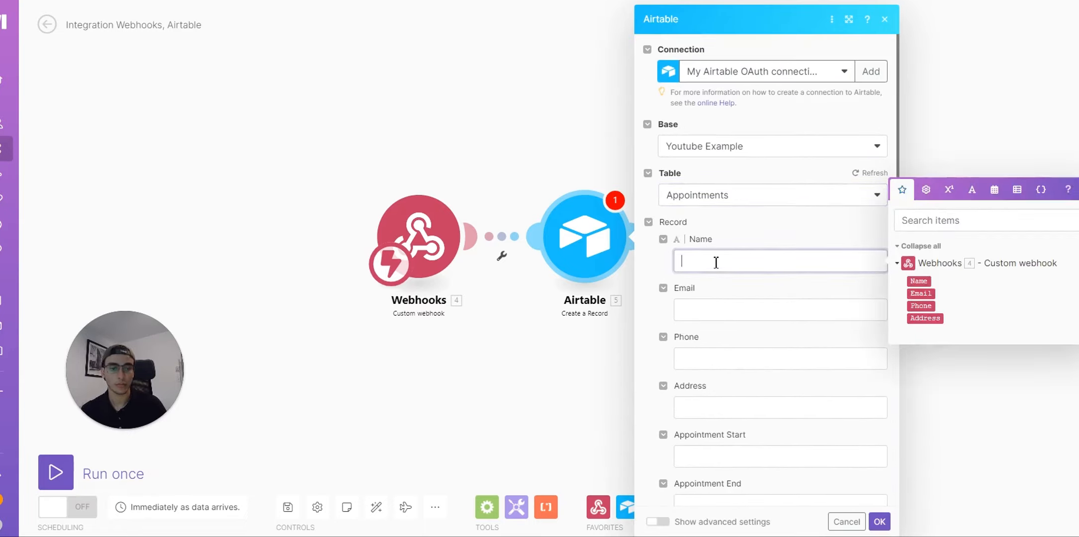
{"action": "left_click_drag", "start_coordinate": [925, 282], "coordinate": [796, 262]}
{"action": "left_click", "coordinate": [818, 313]}
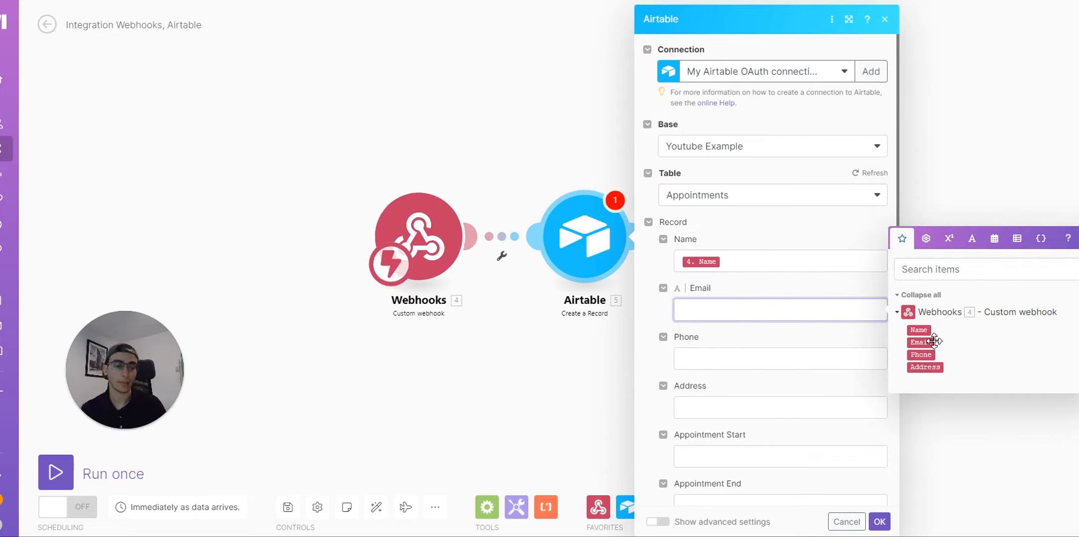
{"action": "left_click_drag", "start_coordinate": [920, 342], "coordinate": [796, 311]}
{"action": "left_click", "coordinate": [815, 359]}
{"action": "left_click", "coordinate": [924, 402]}
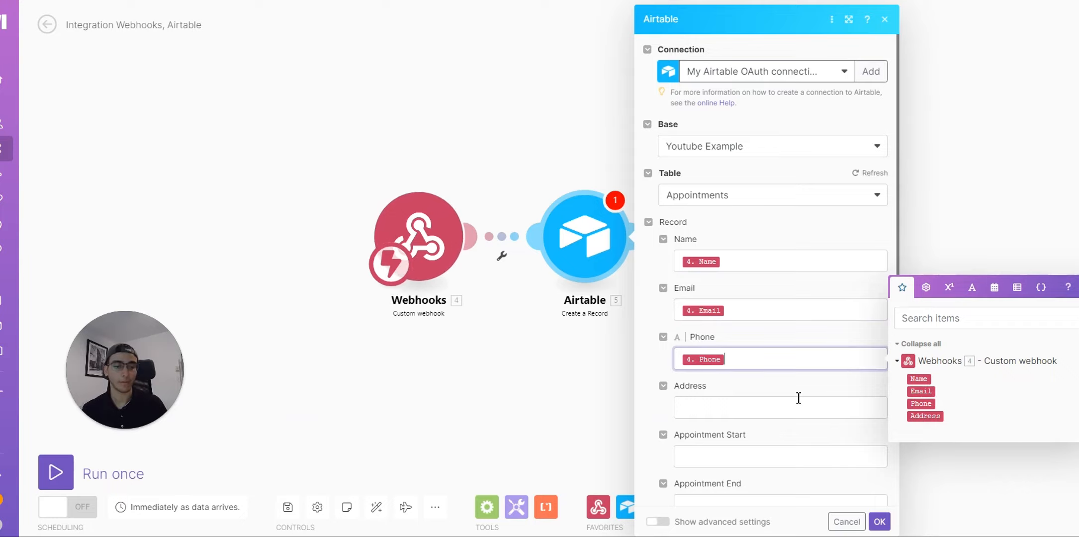
{"action": "left_click", "coordinate": [820, 408]}
{"action": "left_click", "coordinate": [926, 464]}
{"action": "scroll", "coordinate": [823, 398], "scroll_direction": "down", "scroll_amount": 2}
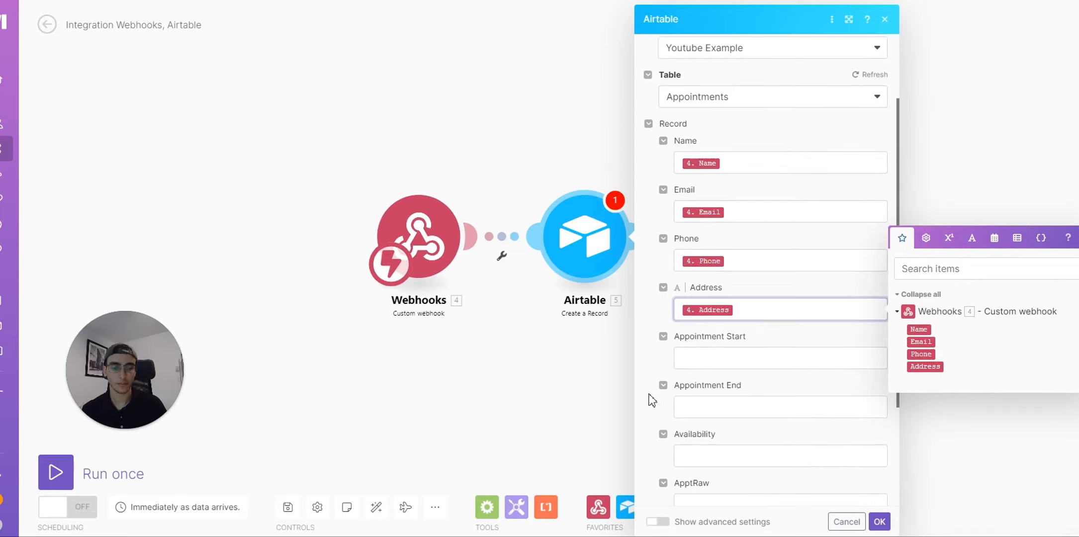
{"action": "left_click", "coordinate": [637, 348]}
{"action": "scroll", "coordinate": [845, 437], "scroll_direction": "down", "scroll_amount": 3}
{"action": "scroll", "coordinate": [796, 378], "scroll_direction": "up", "scroll_amount": 5}
{"action": "scroll", "coordinate": [853, 373], "scroll_direction": "down", "scroll_amount": 3}
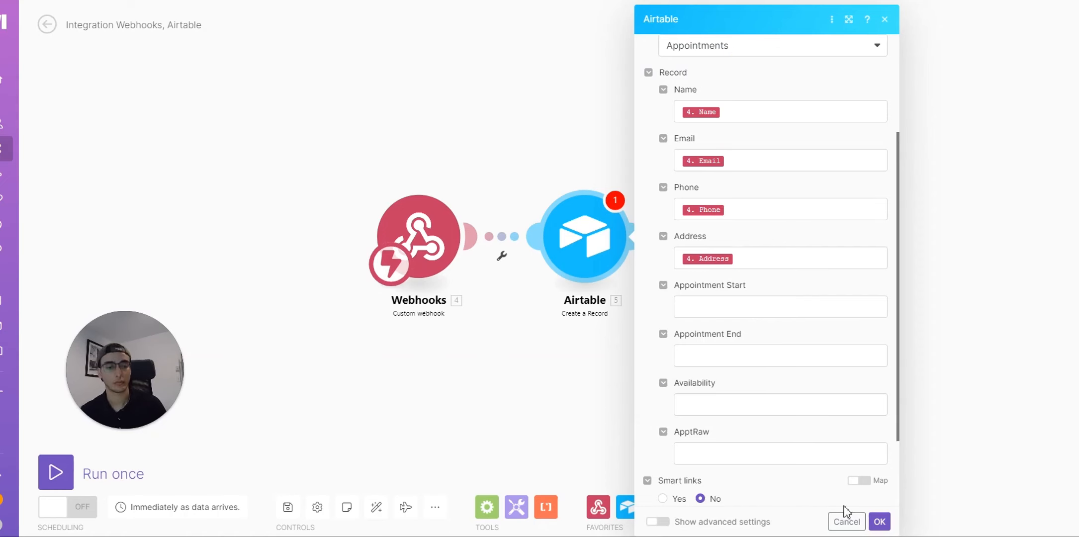
Step: Save the Airtable module and add a Gmail 'Send an Email' module after it
{"action": "left_click", "coordinate": [879, 521]}
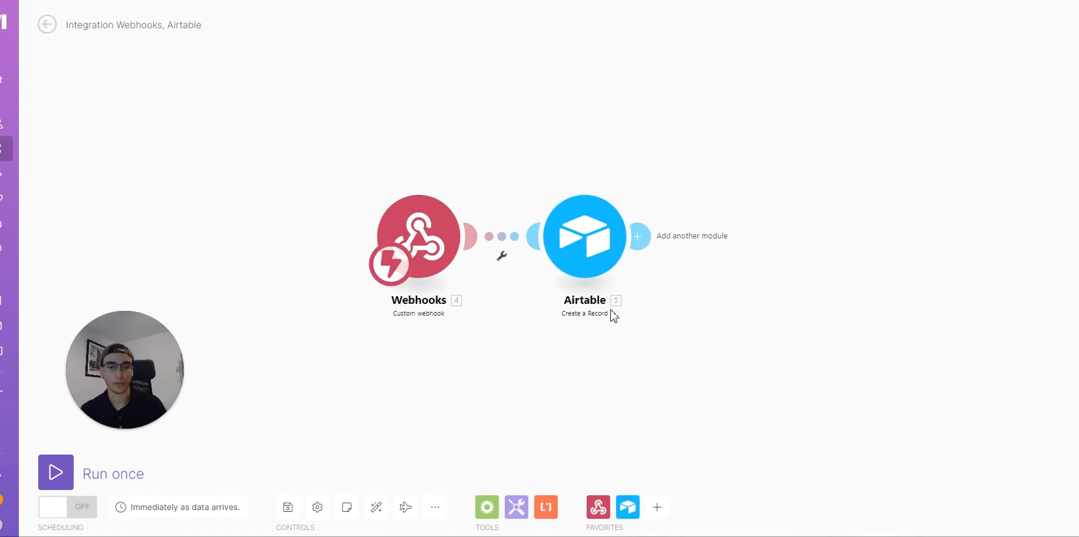
{"action": "left_click", "coordinate": [643, 238]}
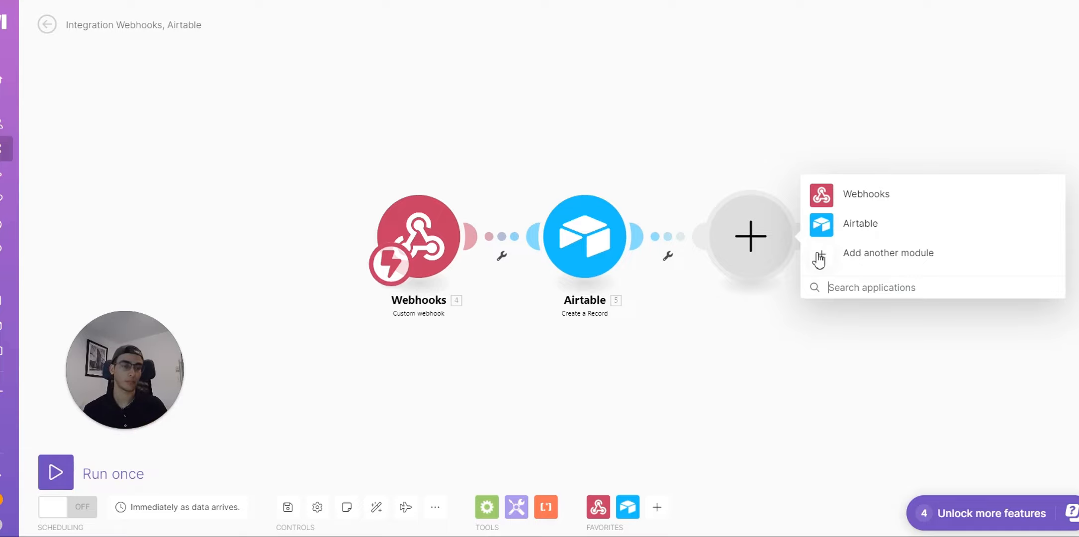
{"action": "left_click", "coordinate": [854, 259]}
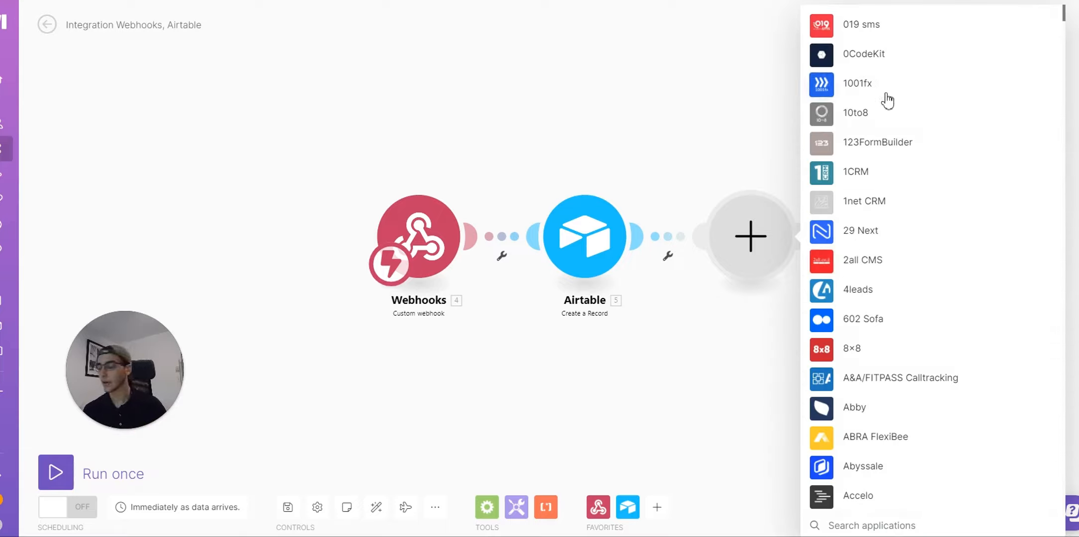
{"action": "type", "text": "gma"}
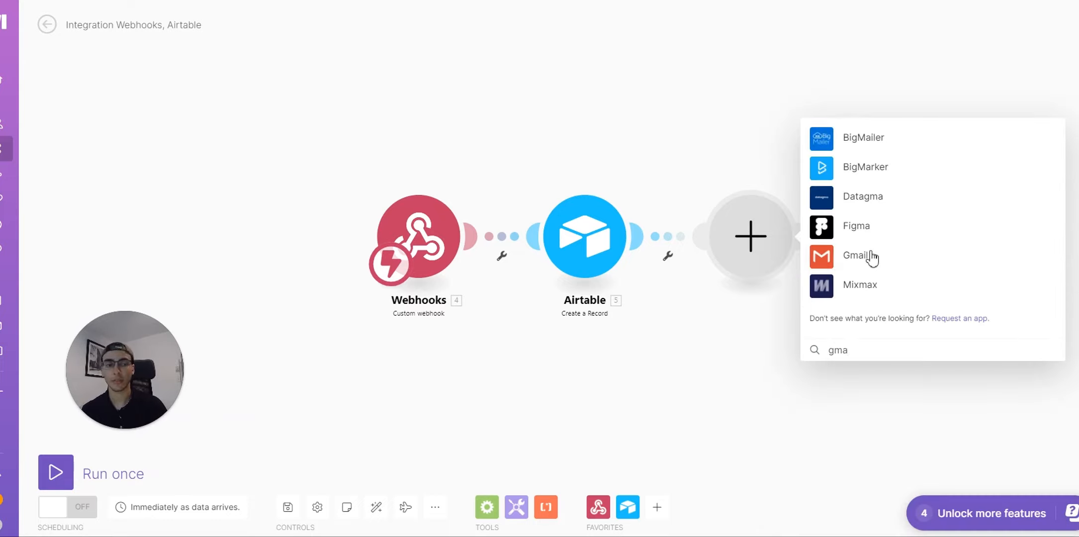
{"action": "left_click", "coordinate": [870, 255]}
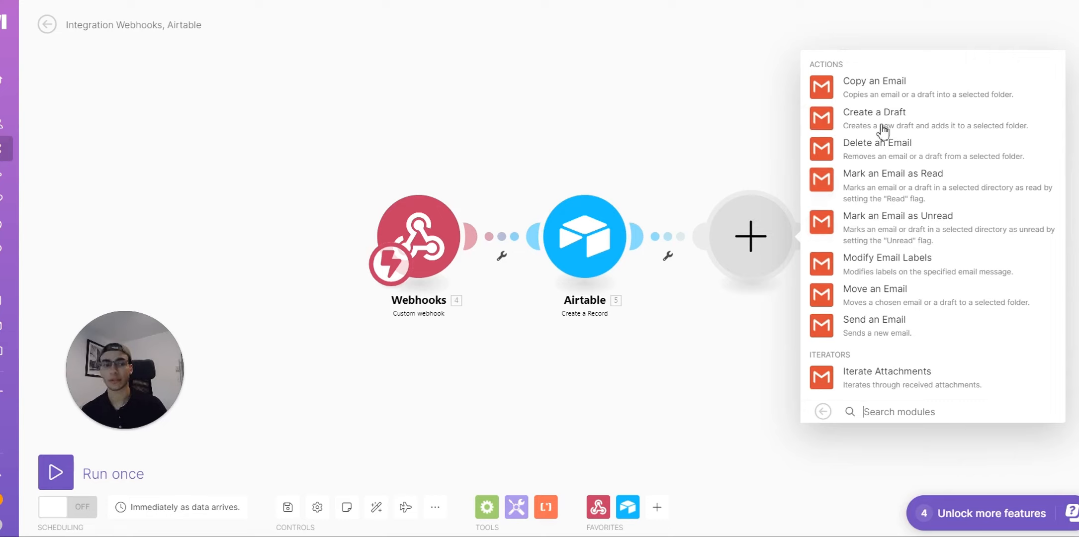
{"action": "left_click", "coordinate": [881, 320]}
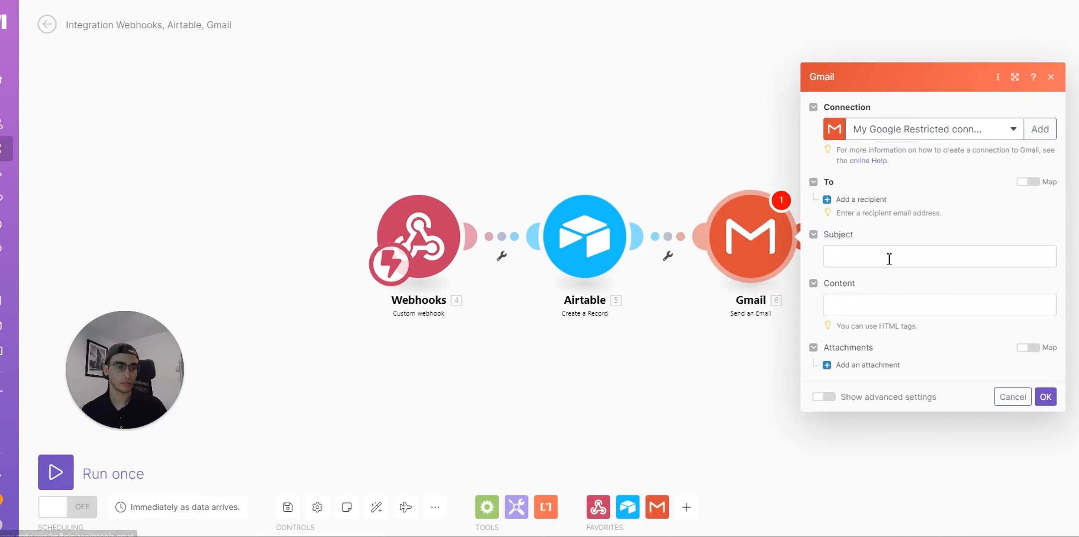
Step: Add the team's email address as the first To recipient
{"action": "left_click", "coordinate": [850, 200]}
{"action": "left_click", "coordinate": [925, 197]}
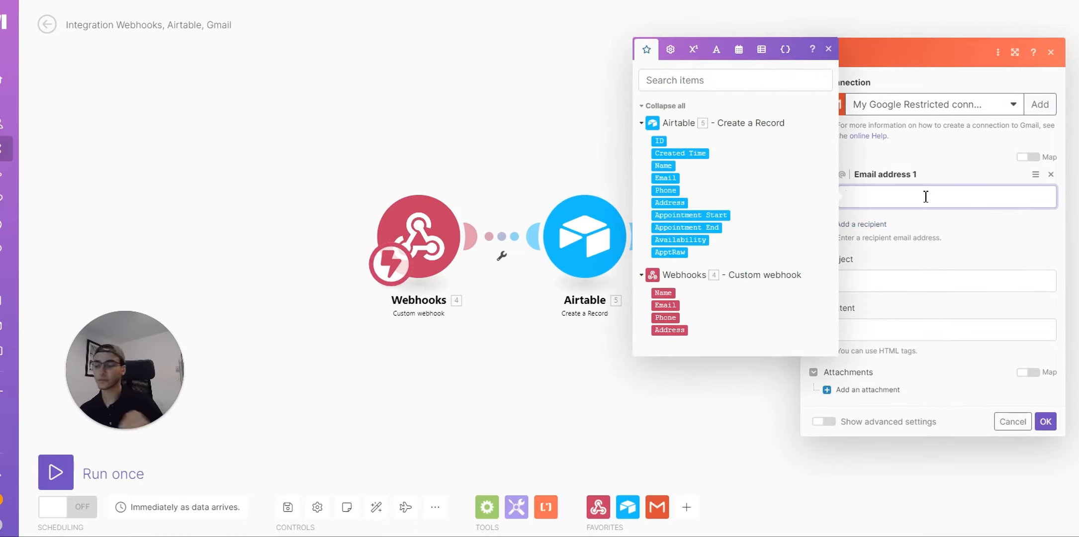
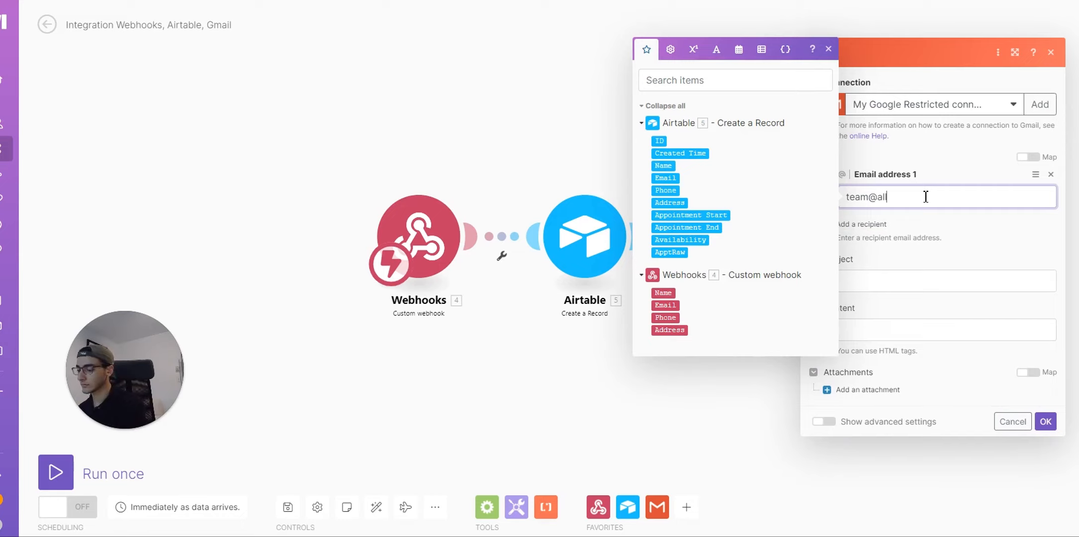
{"action": "key", "text": "Tab"}
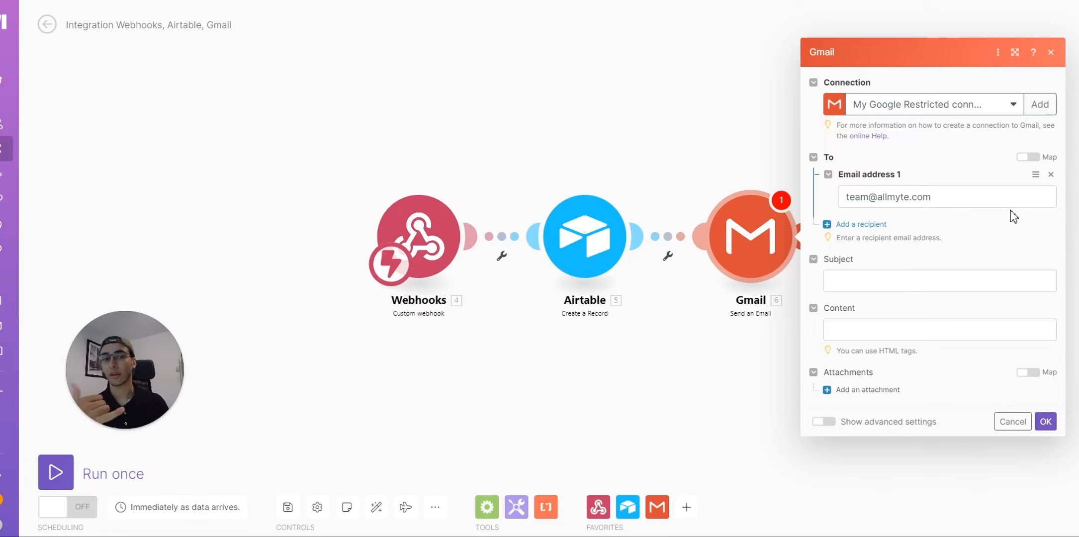
Step: Set subject 'New lead' and body intro 'You've got a new lead! Call them now, Here's their info:'
{"action": "left_click", "coordinate": [943, 285]}
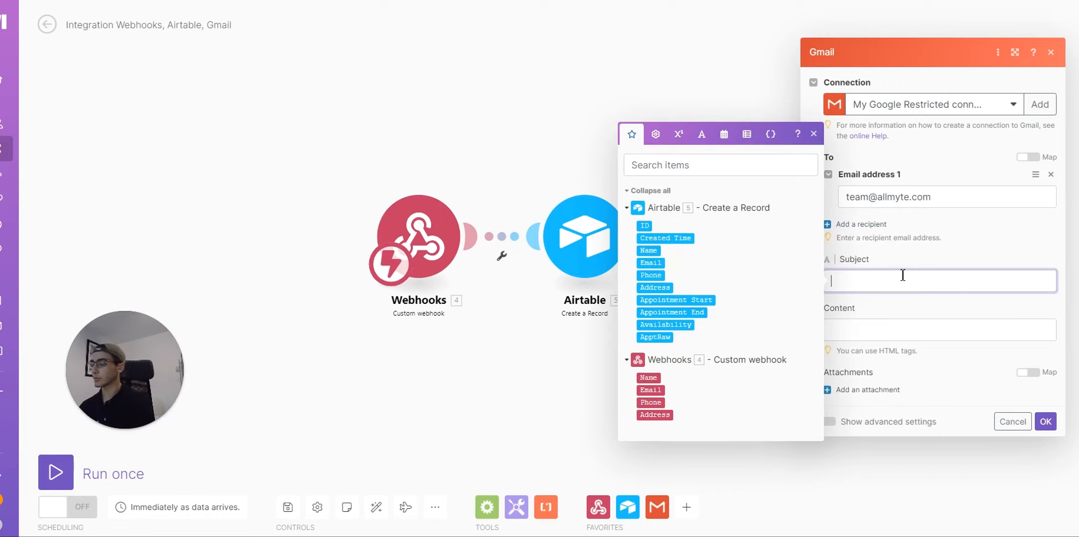
{"action": "type", "text": "New lead"}
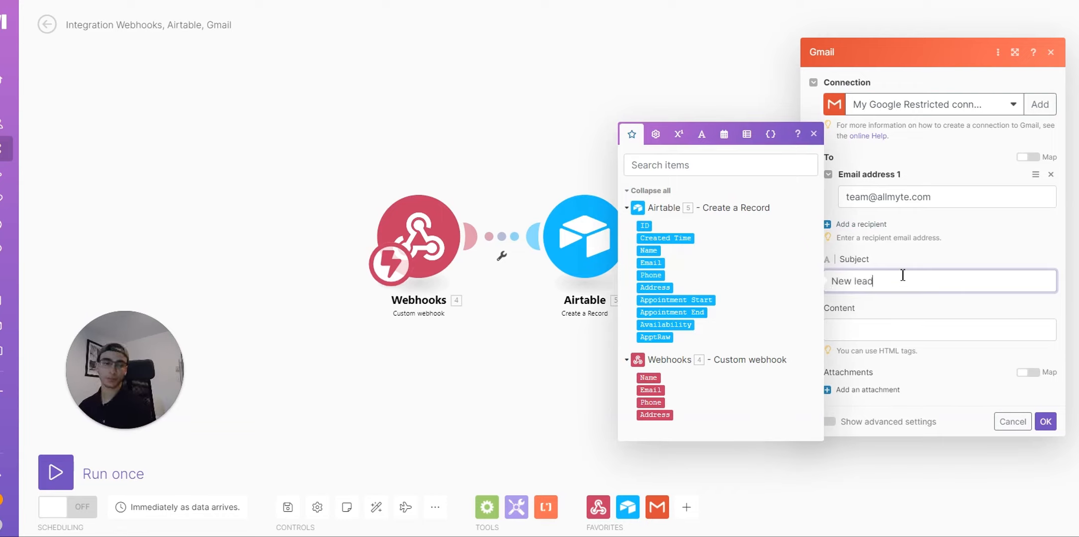
{"action": "key", "text": "Tab"}
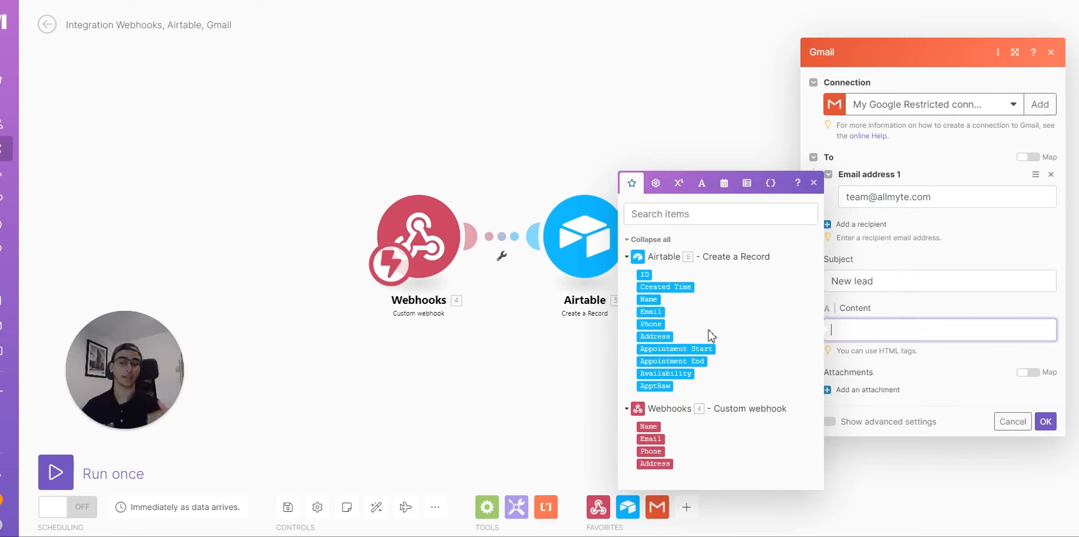
{"action": "type", "text": "You've got a new"}
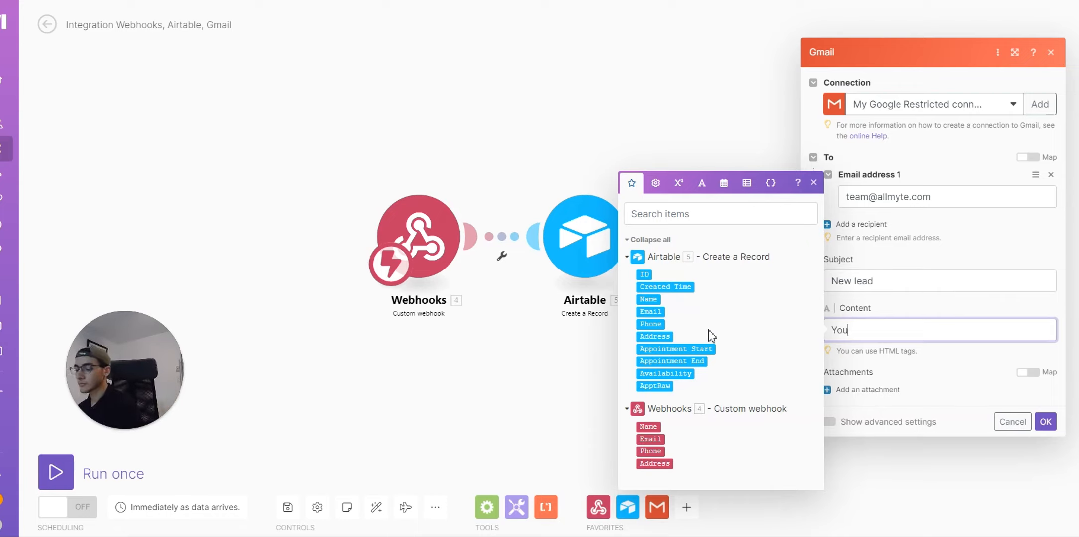
{"action": "key", "text": "BackSpace"}
{"action": "key", "text": "BackSpace"}
{"action": "key", "text": "BackSpace"}
{"action": "type", "text": "new lead!"}
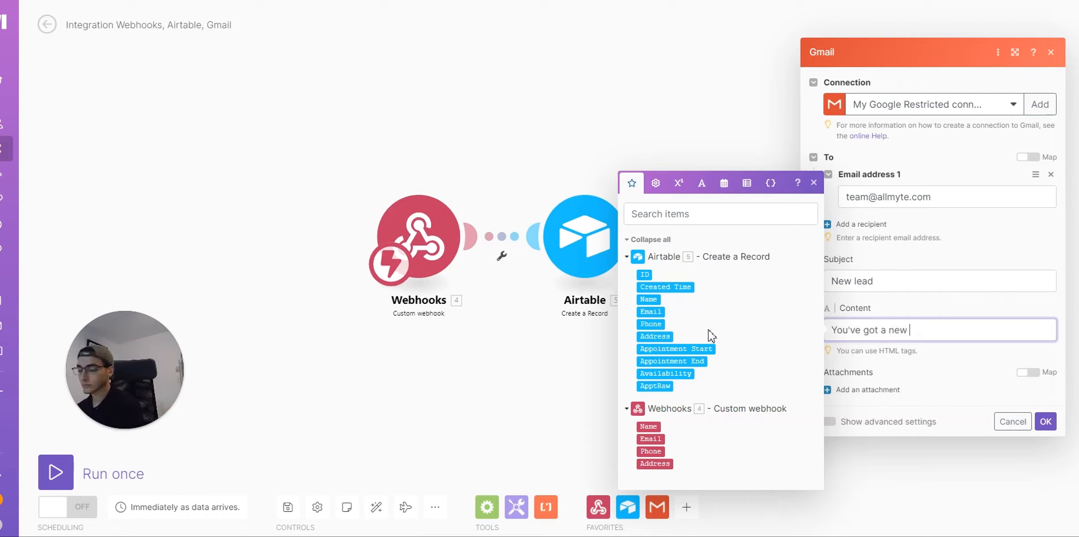
{"action": "key", "text": "Return"}
{"action": "key", "text": "Return"}
{"action": "type", "text": "Call them now,"}
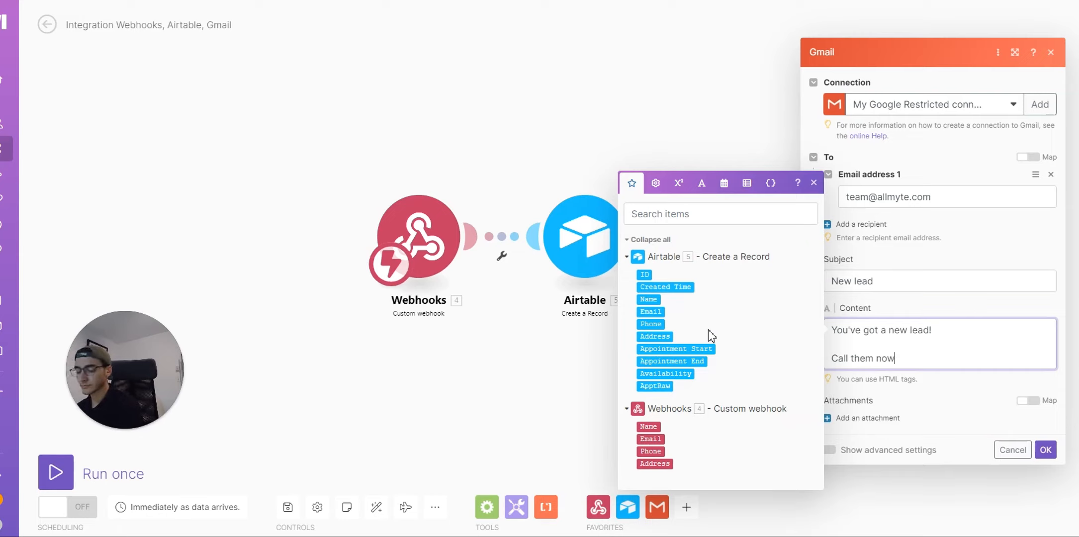
{"action": "key", "text": "Return"}
{"action": "key", "text": "Return"}
{"action": "type", "text": "Here's their info:"}
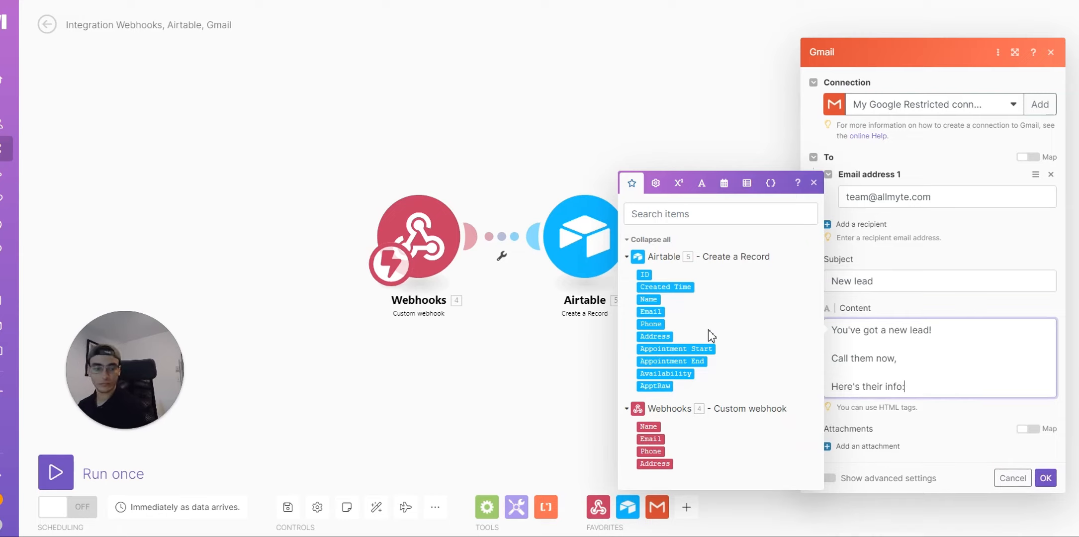
{"action": "key", "text": "Return"}
{"action": "key", "text": "Return"}
Step: Add Name, Email, Phone and Address lines with mapped webhook values, then save the module
{"action": "type", "text": "Name"}
{"action": "left_click", "coordinate": [648, 426]}
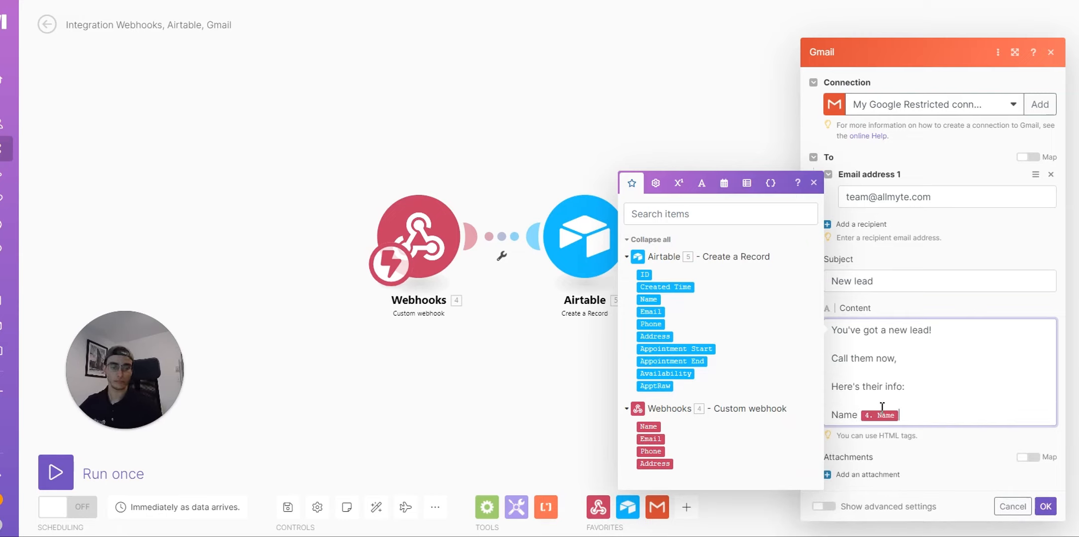
{"action": "key", "text": "Return"}
{"action": "type", "text": "Email:"}
{"action": "key", "text": "Return"}
{"action": "type", "text": "Phone:"}
{"action": "key", "text": "Return"}
{"action": "type", "text": "Address:"}
{"action": "left_click", "coordinate": [664, 463]}
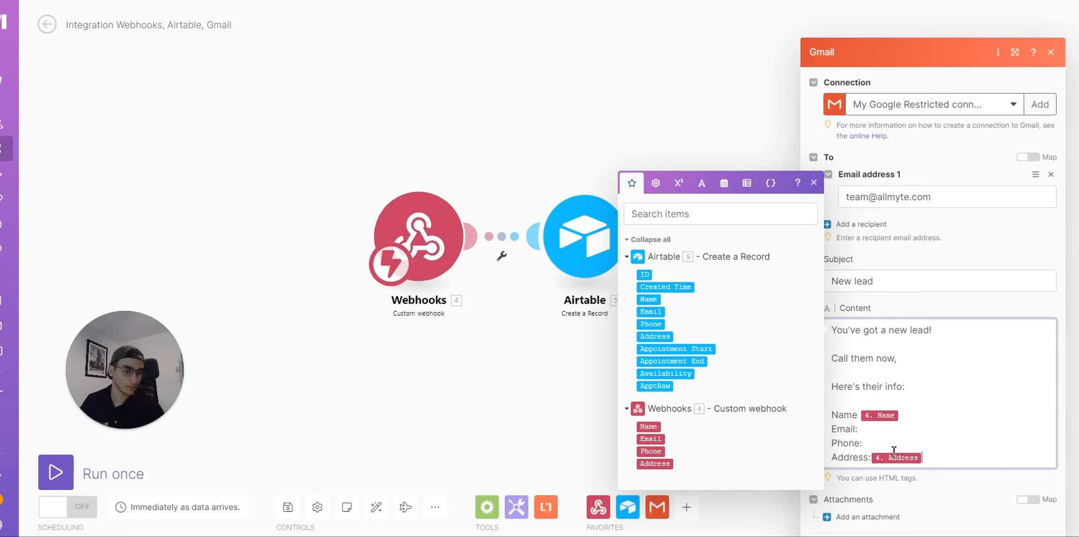
{"action": "left_click", "coordinate": [892, 444]}
{"action": "left_click", "coordinate": [651, 451]}
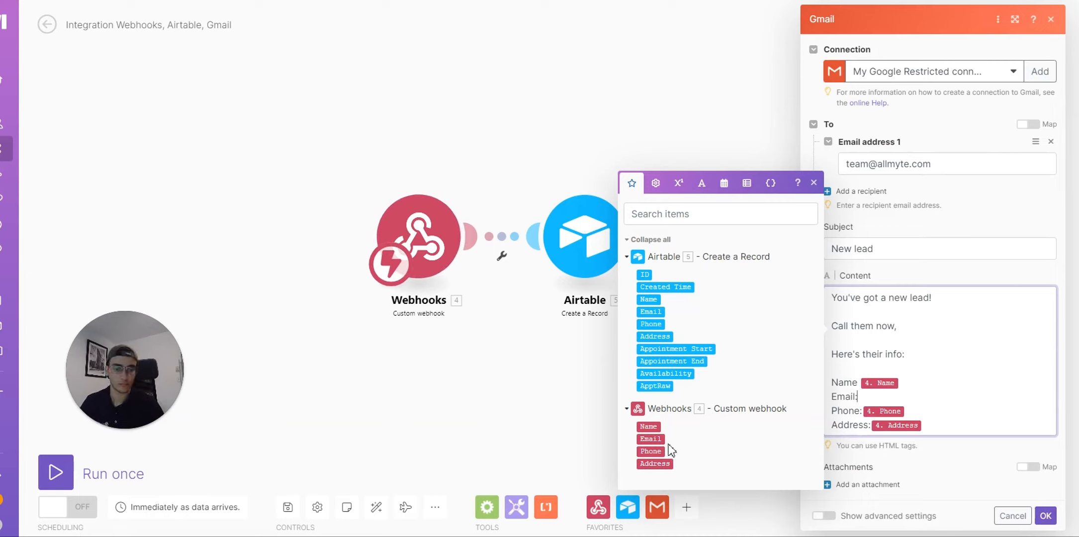
{"action": "left_click", "coordinate": [650, 439]}
{"action": "left_click", "coordinate": [959, 469]}
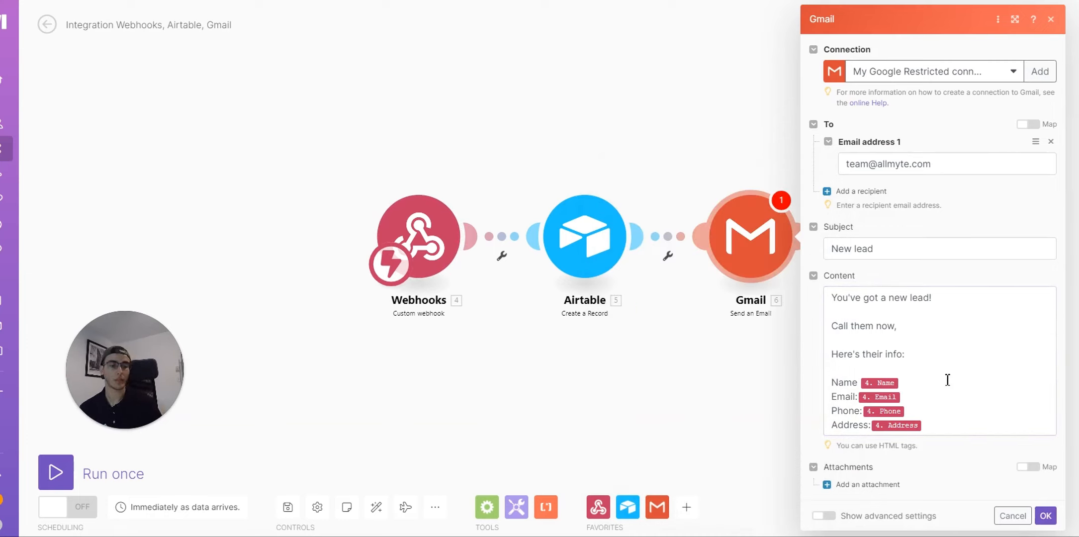
{"action": "left_click", "coordinate": [1046, 515]}
Step: Add a second Gmail 'Send an Email' module after the first Gmail step
{"action": "left_click", "coordinate": [820, 241]}
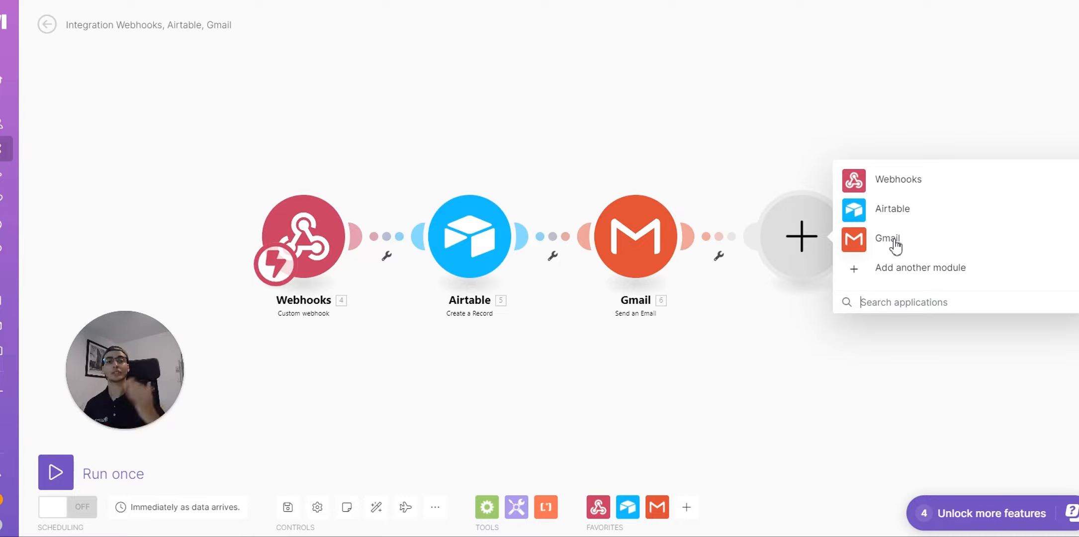
{"action": "left_click", "coordinate": [894, 243]}
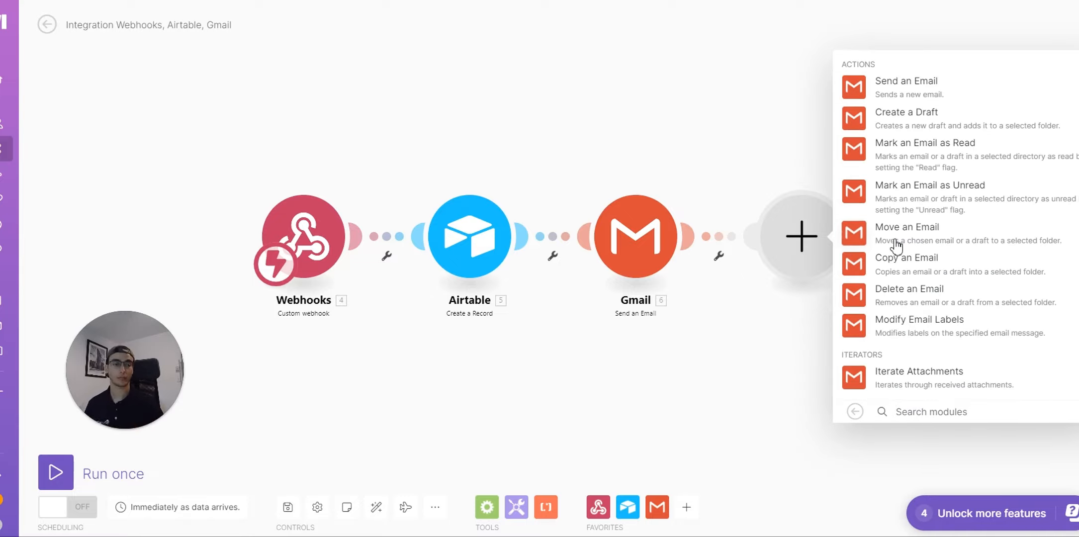
{"action": "left_click", "coordinate": [912, 82]}
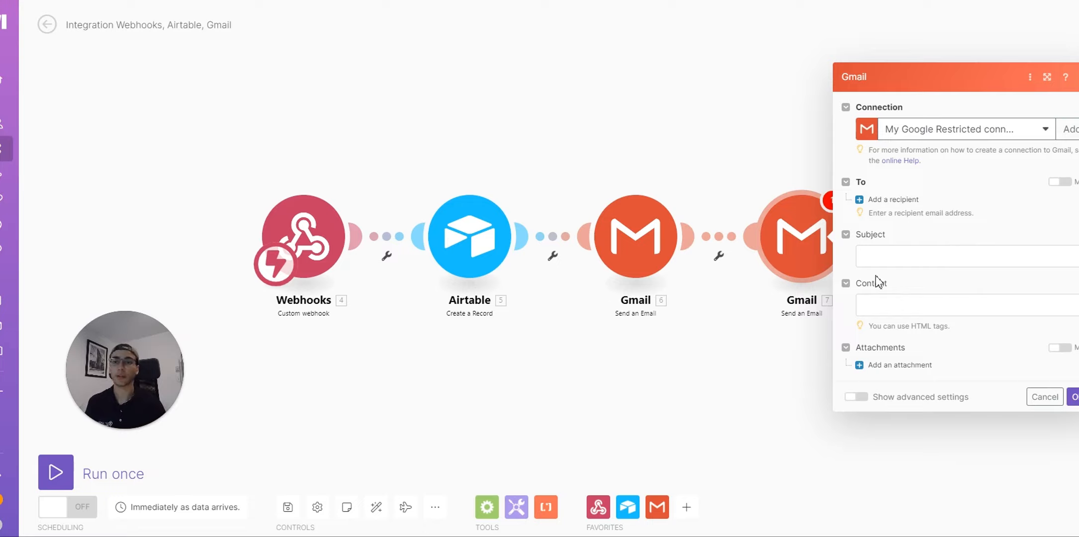
Step: Enter the team's e-mail address as the second Gmail module's first recipient, fixing a typo
{"action": "left_click", "coordinate": [889, 199]}
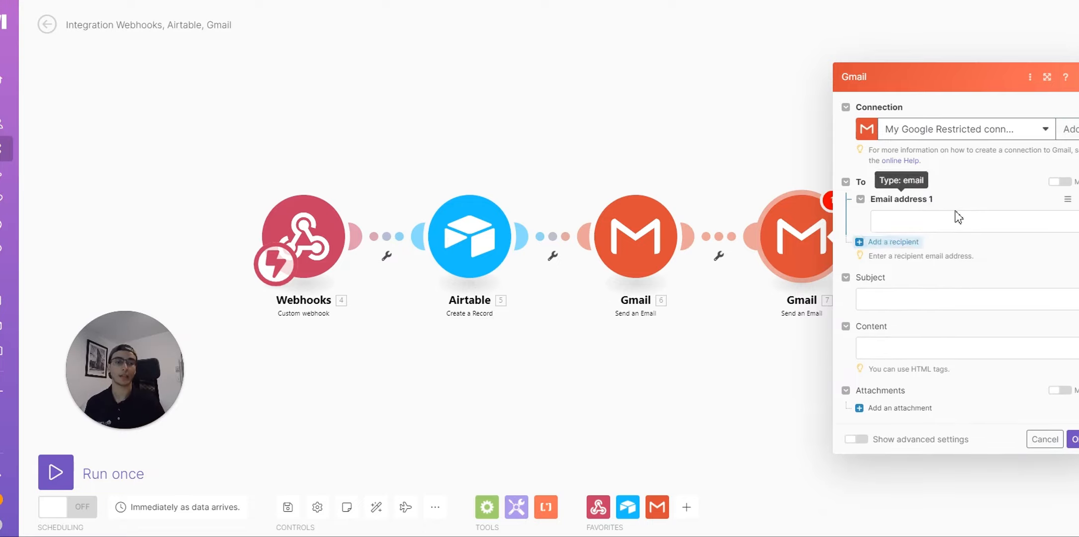
{"action": "left_click", "coordinate": [946, 194]}
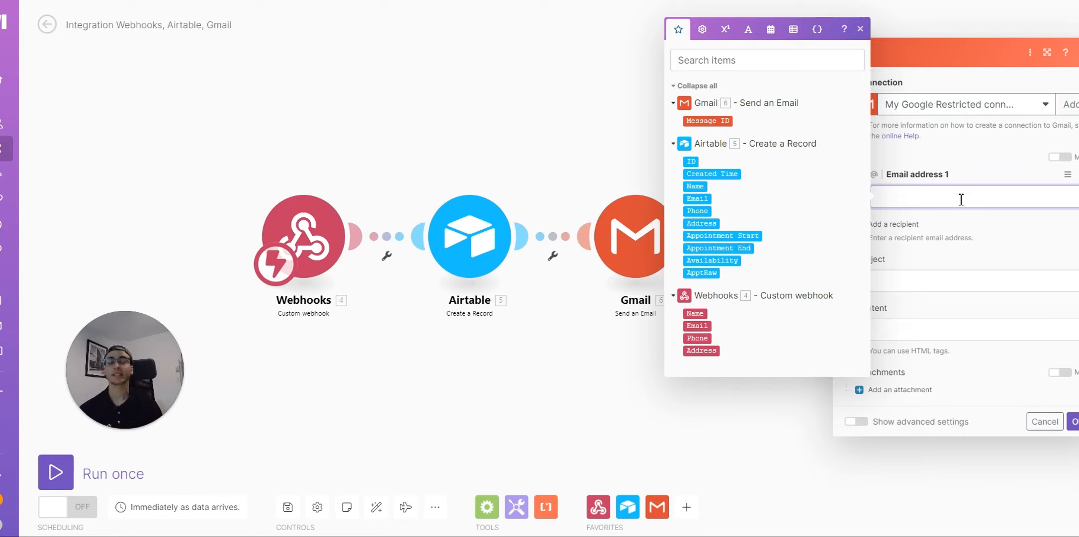
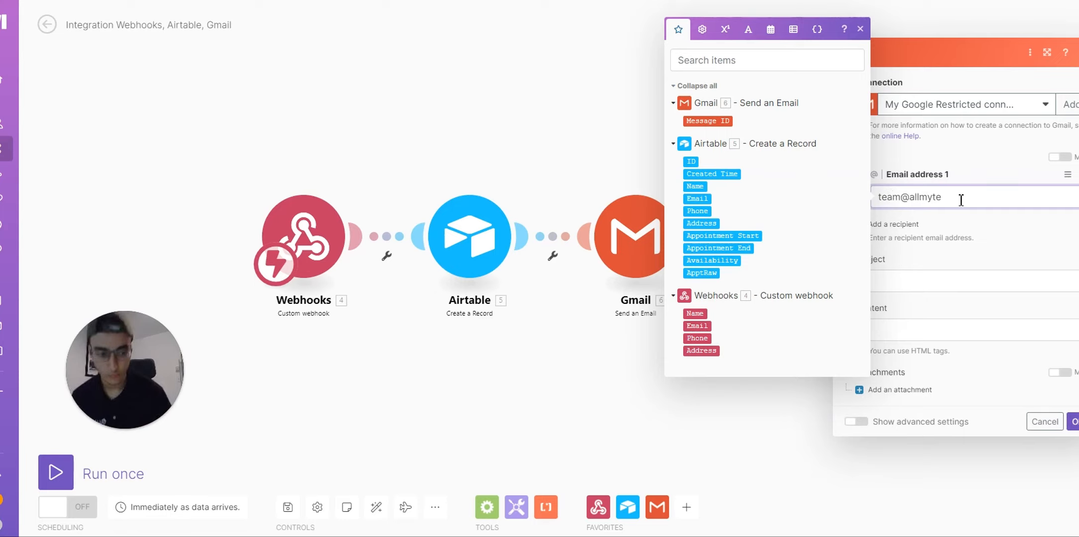
{"action": "key", "text": "Tab"}
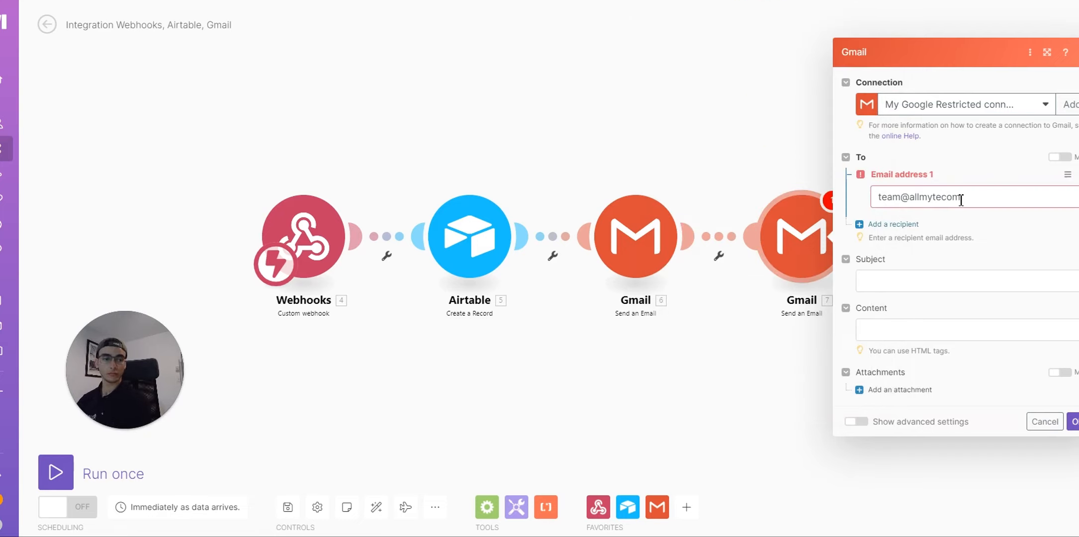
{"action": "left_click", "coordinate": [1004, 200]}
Step: Add the missing dot to the recipient address and set the subject to 'We've received your info!'
{"action": "type", "text": "."}
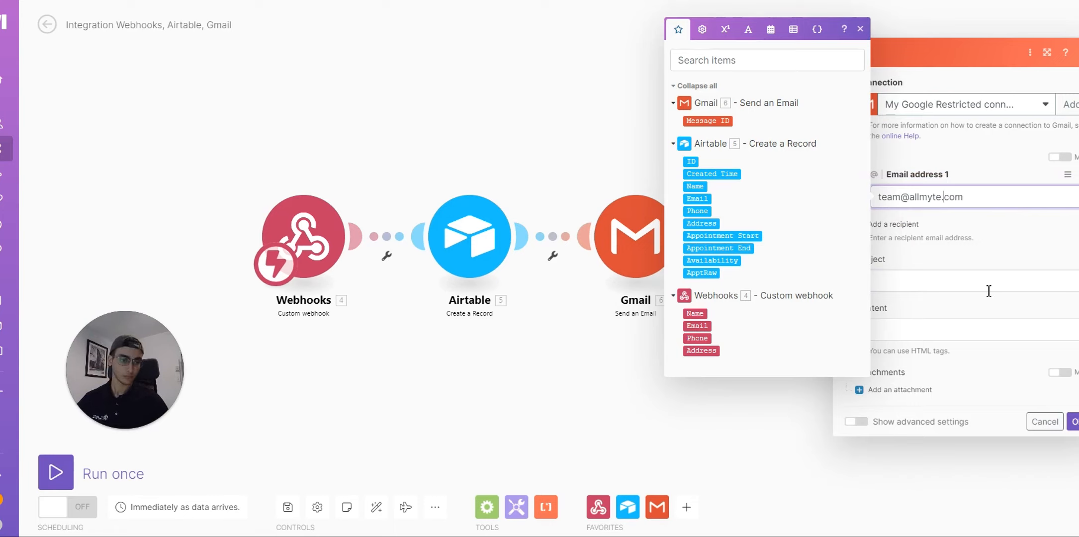
{"action": "left_click", "coordinate": [989, 283]}
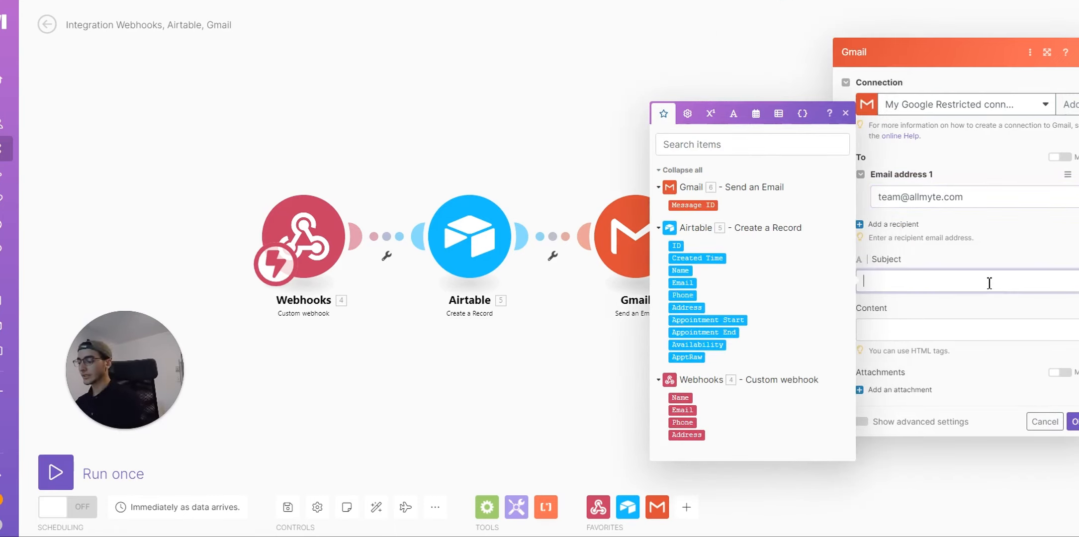
{"action": "type", "text": "You've got a "}
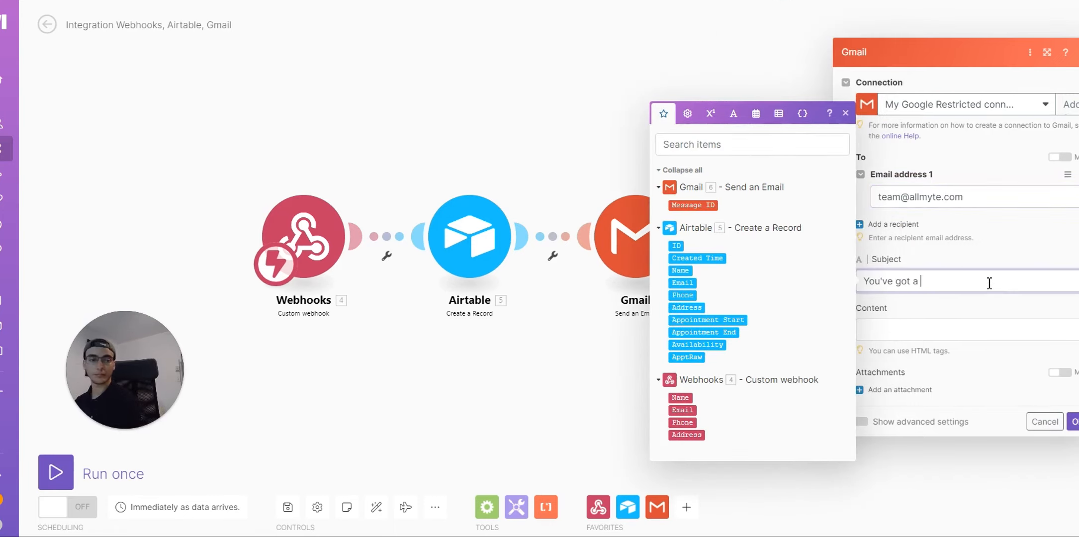
{"action": "type", "text": "meetin"}
{"action": "key", "text": "BackSpace"}
{"action": "key", "text": "BackSpace"}
{"action": "key", "text": "BackSpace"}
{"action": "key", "text": "BackSpace"}
{"action": "key", "text": "BackSpace"}
{"action": "key", "text": "BackSpace"}
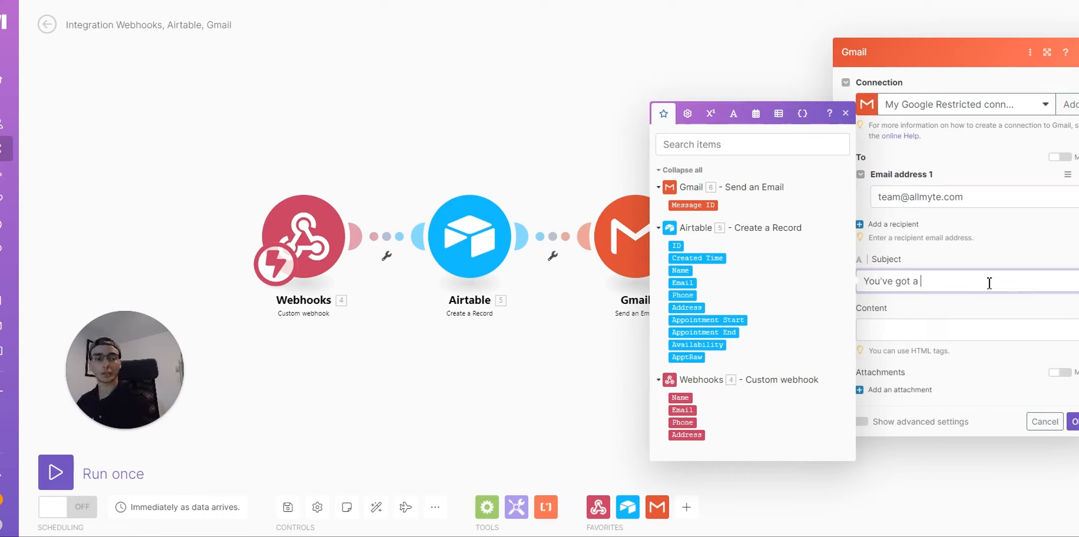
{"action": "key", "text": "BackSpace"}
{"action": "key", "text": "BackSpace"}
{"action": "key", "text": "BackSpace"}
{"action": "key", "text": "BackSpace"}
{"action": "key", "text": "BackSpace"}
{"action": "key", "text": "BackSpace"}
{"action": "key", "text": "BackSpace"}
{"action": "key", "text": "BackSpace"}
{"action": "key", "text": "BackSpace"}
{"action": "key", "text": "BackSpace"}
{"action": "key", "text": "BackSpace"}
{"action": "key", "text": "BackSpace"}
{"action": "key", "text": "BackSpace"}
{"action": "type", "text": "W"}
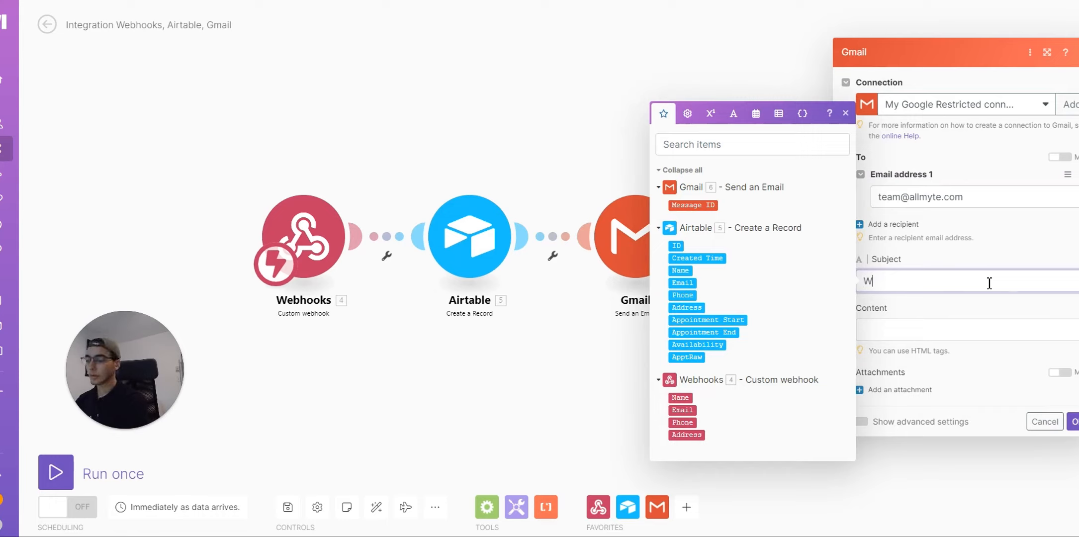
{"action": "type", "text": "e've re"}
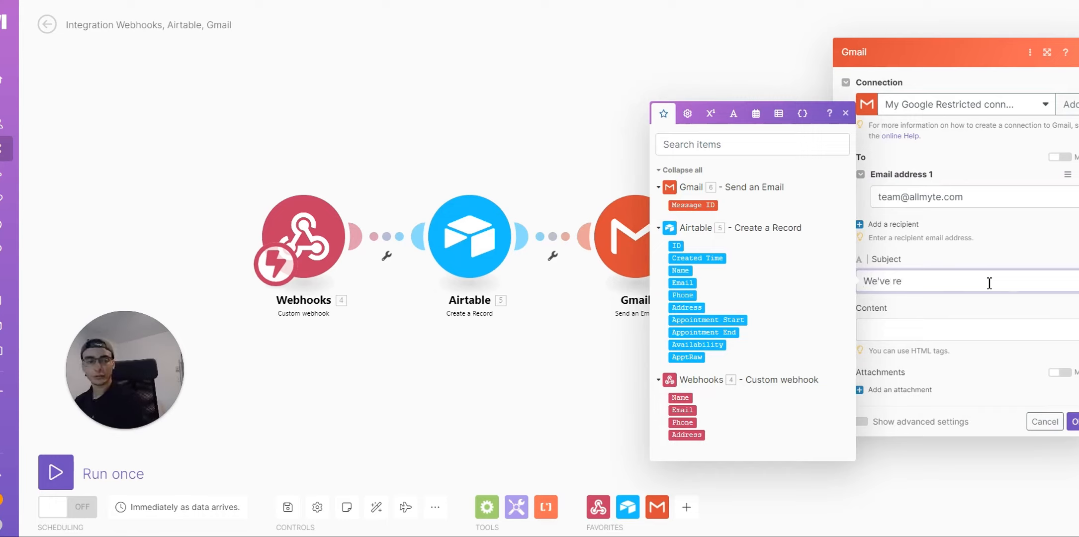
{"action": "type", "text": "ceived your "}
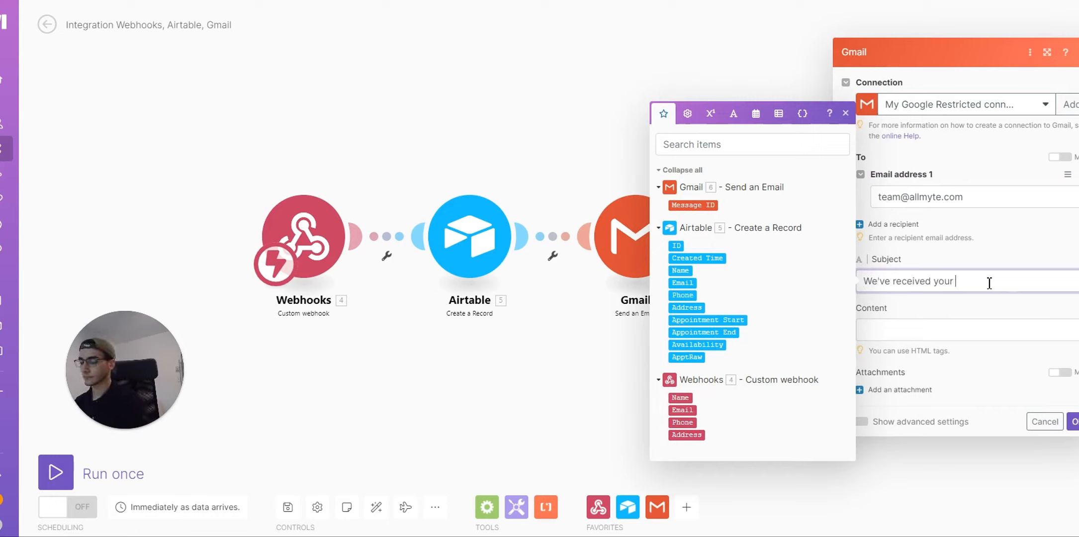
{"action": "type", "text": "info!"}
{"action": "key", "text": "Tab"}
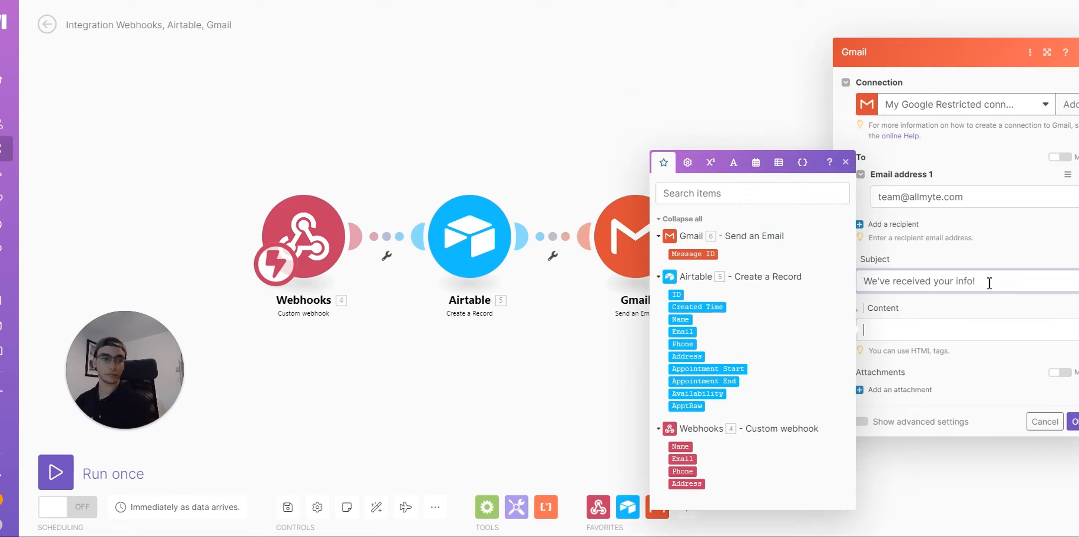
Step: Write the body line 'This is just a confirmation that we've received your info, we'll be in touch.'
{"action": "type", "text": "Thi"}
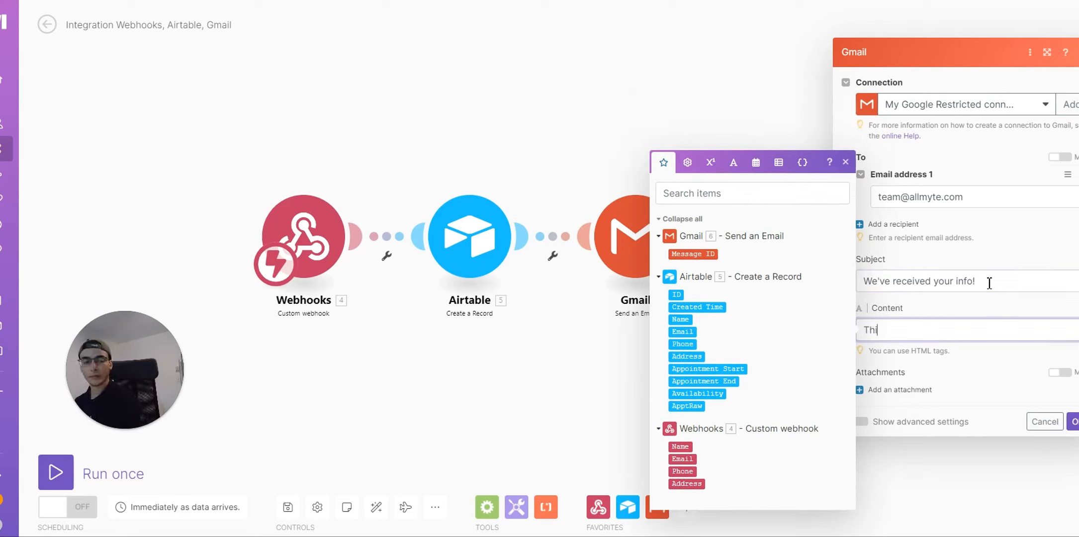
{"action": "type", "text": "s is "}
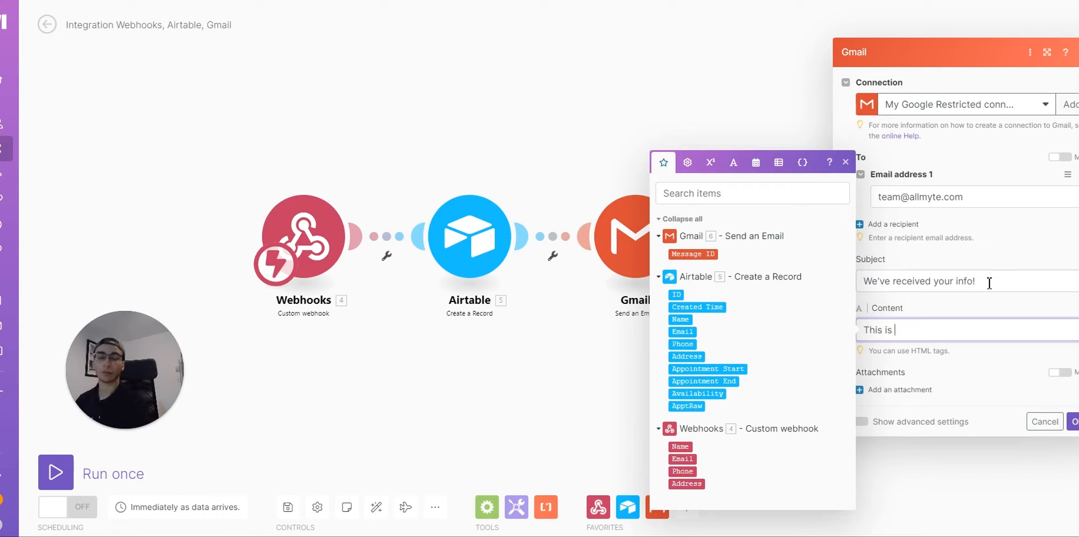
{"action": "type", "text": "just a confimr"}
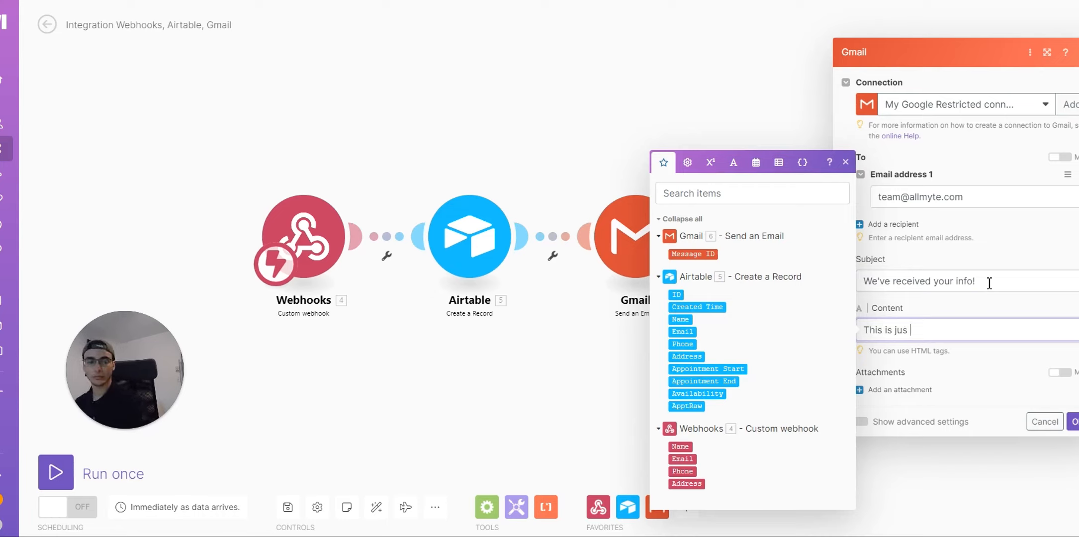
{"action": "key", "text": "BackSpace"}
{"action": "key", "text": "BackSpace"}
{"action": "type", "text": "rmation that "}
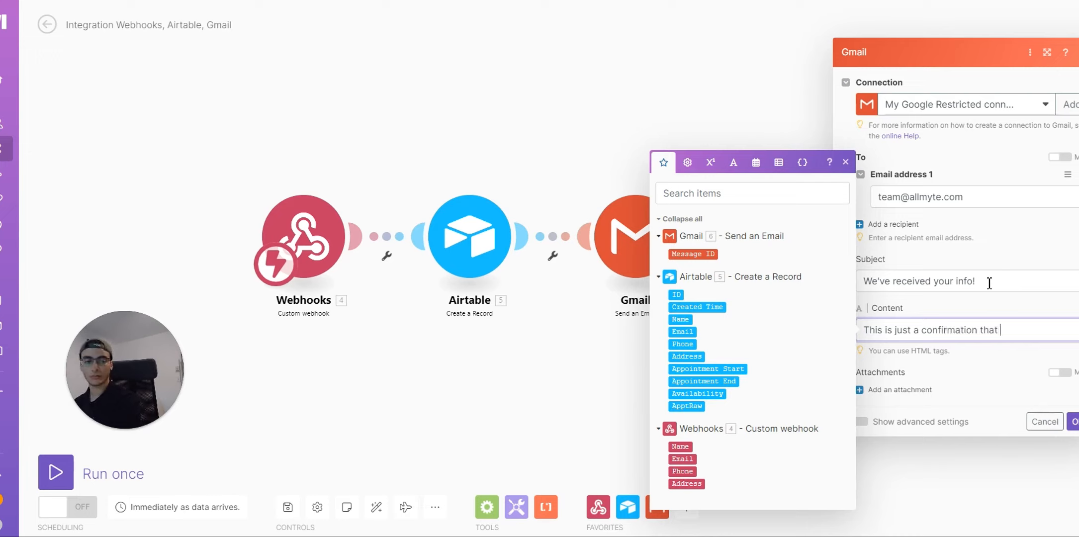
{"action": "type", "text": "we've received yo"}
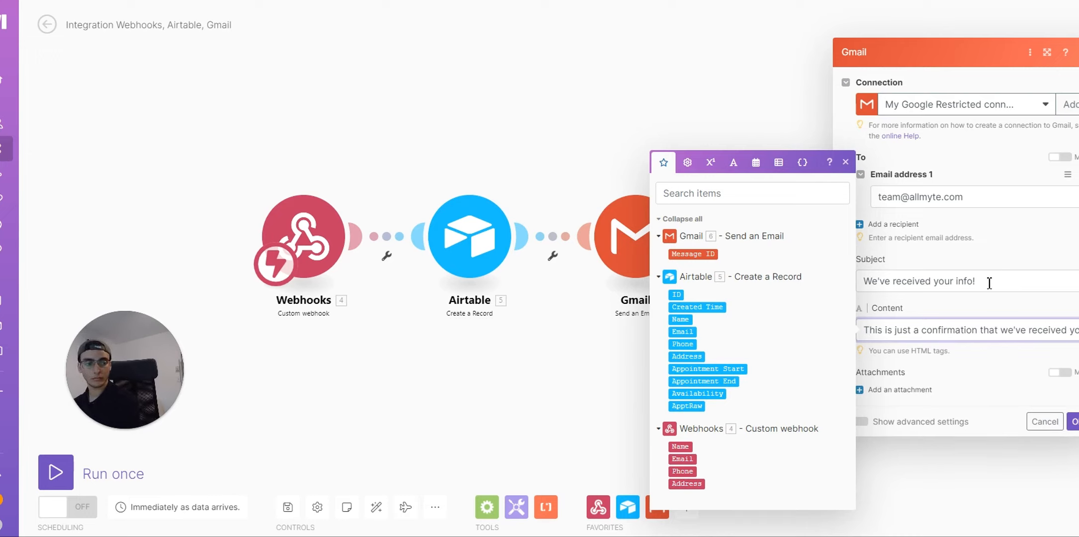
{"action": "type", "text": "ur info, we'll be in touch."}
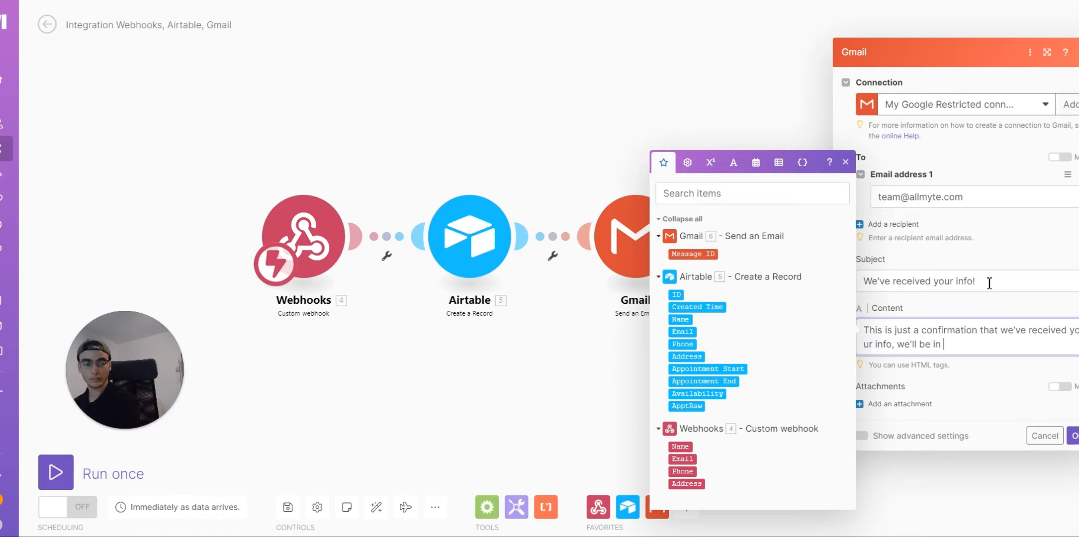
{"action": "key", "text": "Return"}
{"action": "key", "text": "Return"}
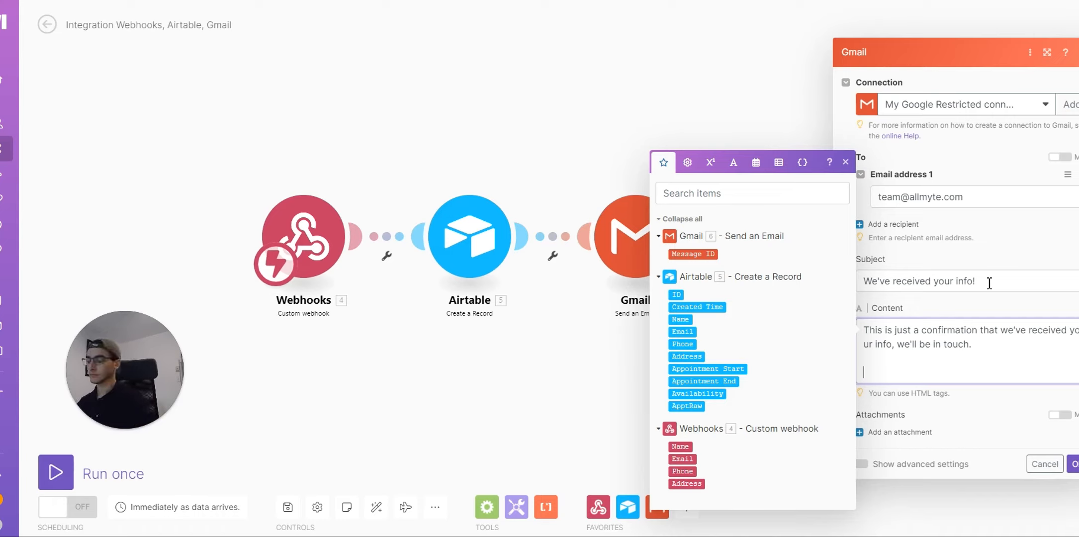
Step: Add body labels Name:, Email, phone and address on separate lines
{"action": "type", "text": "Name:"}
{"action": "key", "text": "Return"}
{"action": "type", "text": "Email"}
{"action": "key", "text": "Return"}
{"action": "type", "text": "p"}
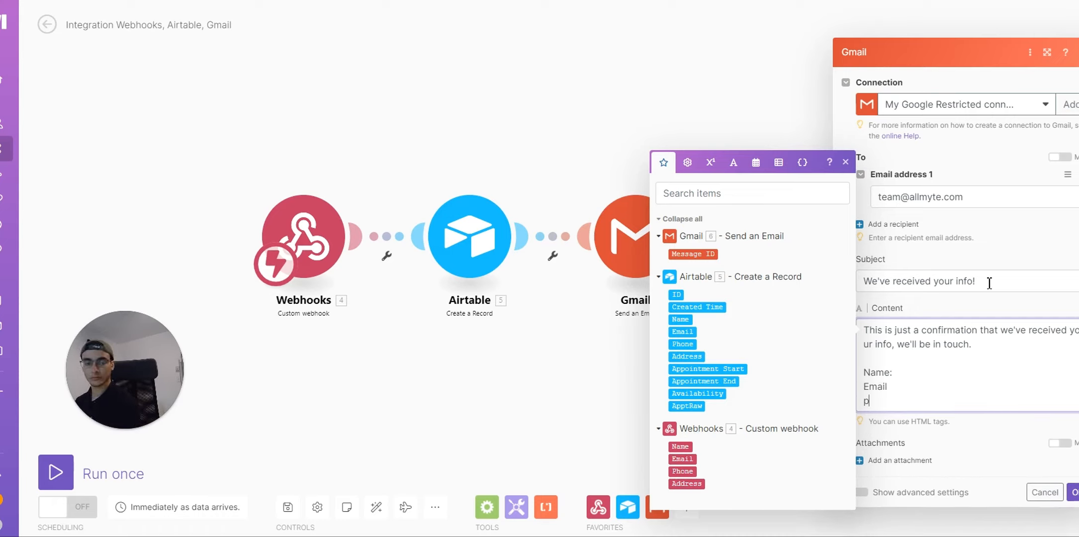
{"action": "type", "text": "hone"}
{"action": "key", "text": "Return"}
{"action": "type", "text": "adr"}
{"action": "key", "text": "BackSpace"}
{"action": "type", "text": "dress"}
Step: Map the webhook's Address, Phone, Email and Name values after their matching labels
{"action": "left_click", "coordinate": [700, 485]}
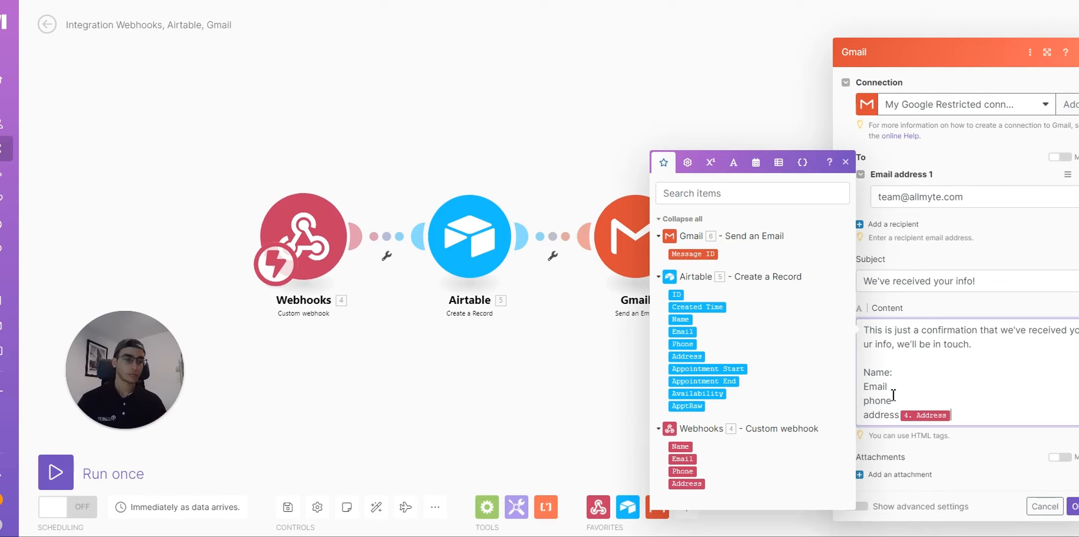
{"action": "left_click", "coordinate": [894, 399]}
{"action": "left_click", "coordinate": [689, 472]}
{"action": "left_click", "coordinate": [893, 355]}
{"action": "left_click", "coordinate": [685, 458]}
{"action": "left_click", "coordinate": [893, 340]}
{"action": "left_click", "coordinate": [680, 446]}
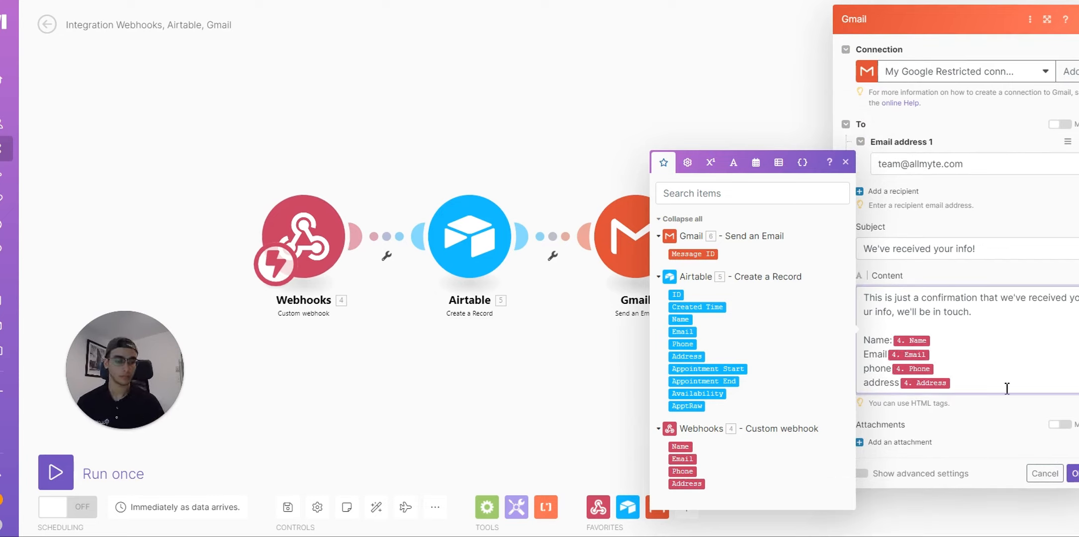
Step: End the body with 'If this is wrong, please reply to this email.'
{"action": "left_click", "coordinate": [1007, 389]}
{"action": "key", "text": "Return"}
{"action": "key", "text": "Return"}
{"action": "type", "text": "If this is wrong, please re"}
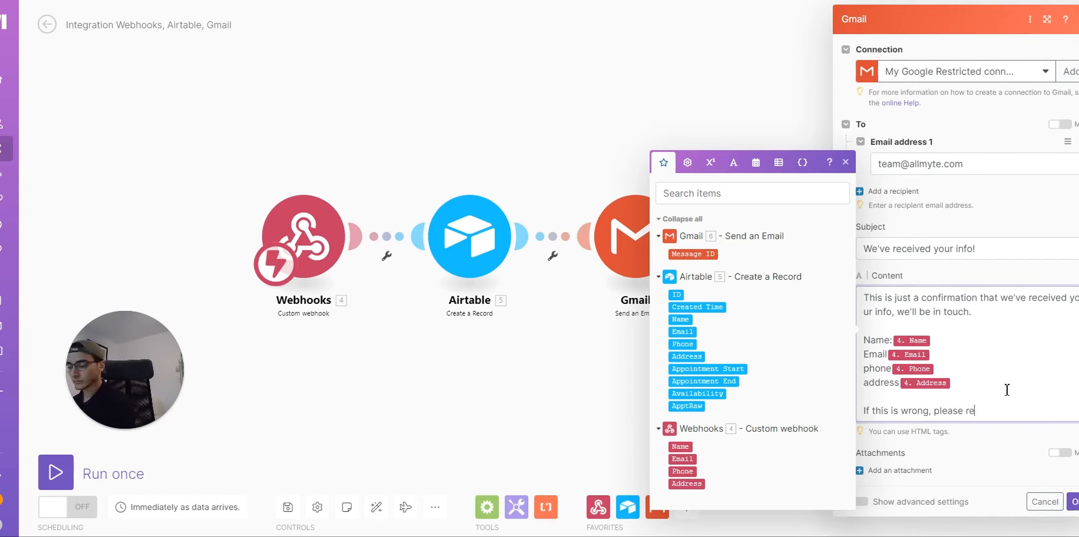
{"action": "type", "text": "ply to this email."}
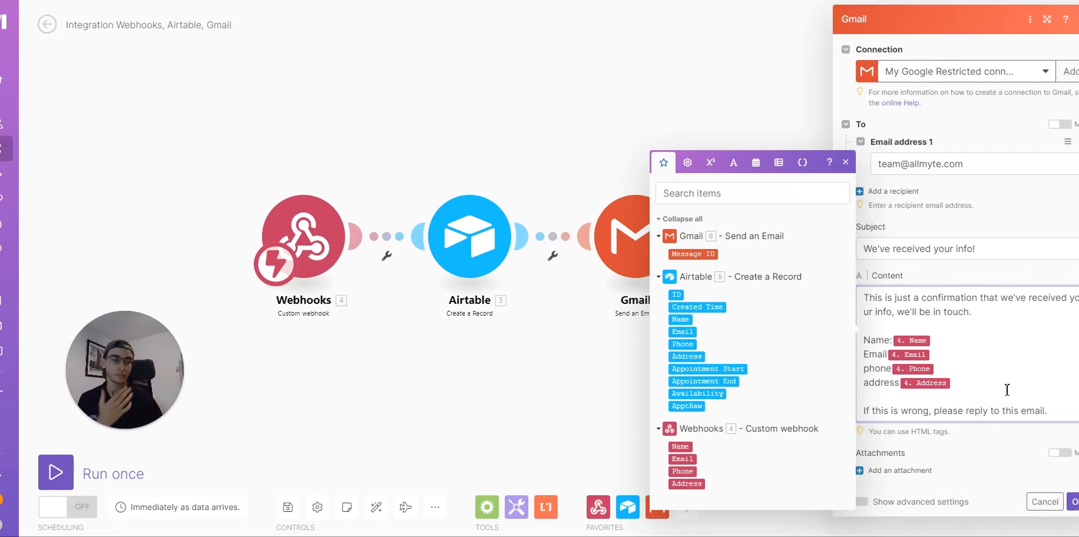
Step: Confirm the second Gmail module with OK and switch the scenario's scheduling on
{"action": "left_click", "coordinate": [1071, 503]}
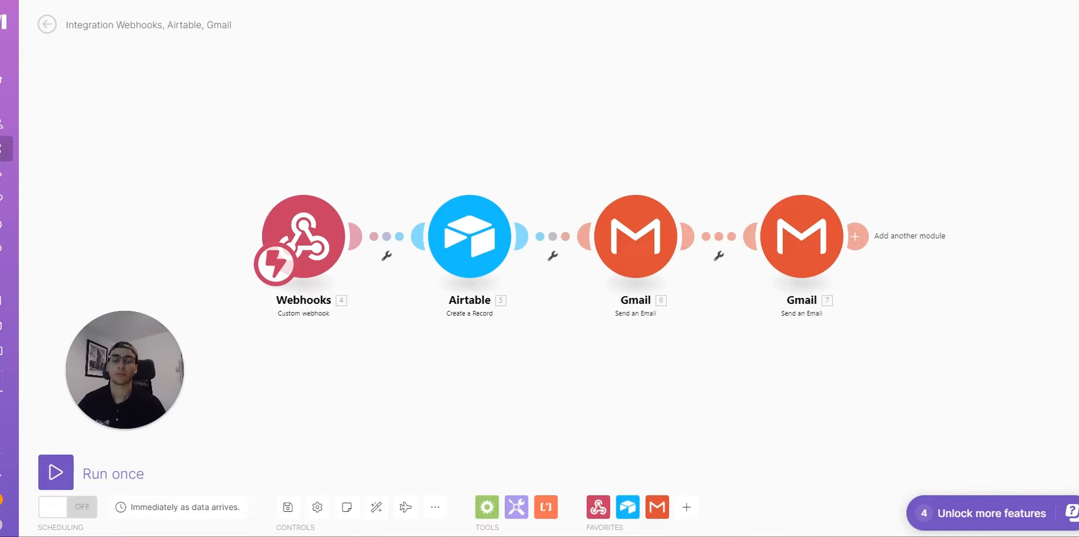
{"action": "left_click", "coordinate": [80, 507]}
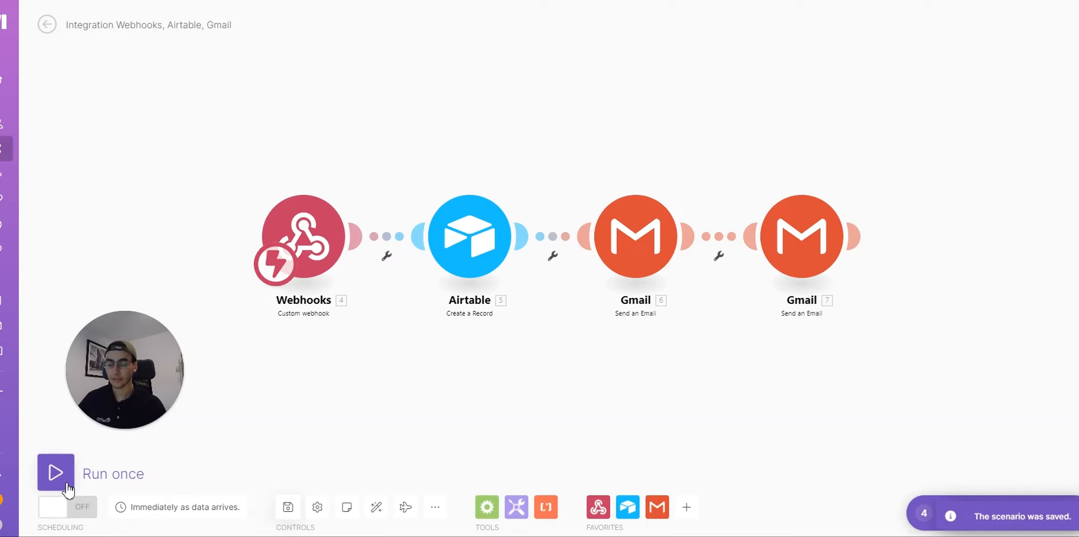
{"action": "left_click", "coordinate": [53, 507]}
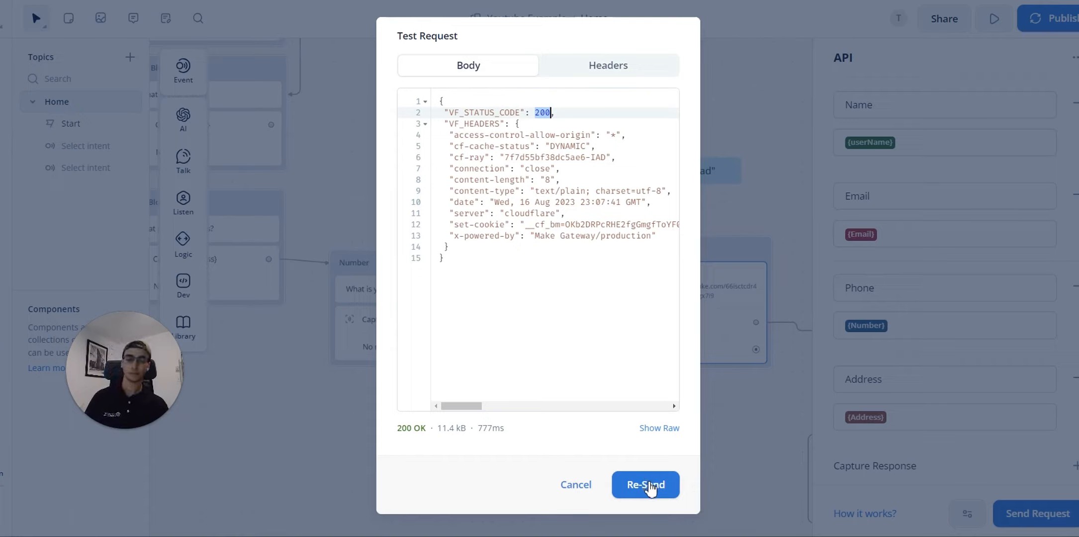
Step: Re-send Voiceflow's test request to the Make webhook
{"action": "left_click", "coordinate": [649, 487]}
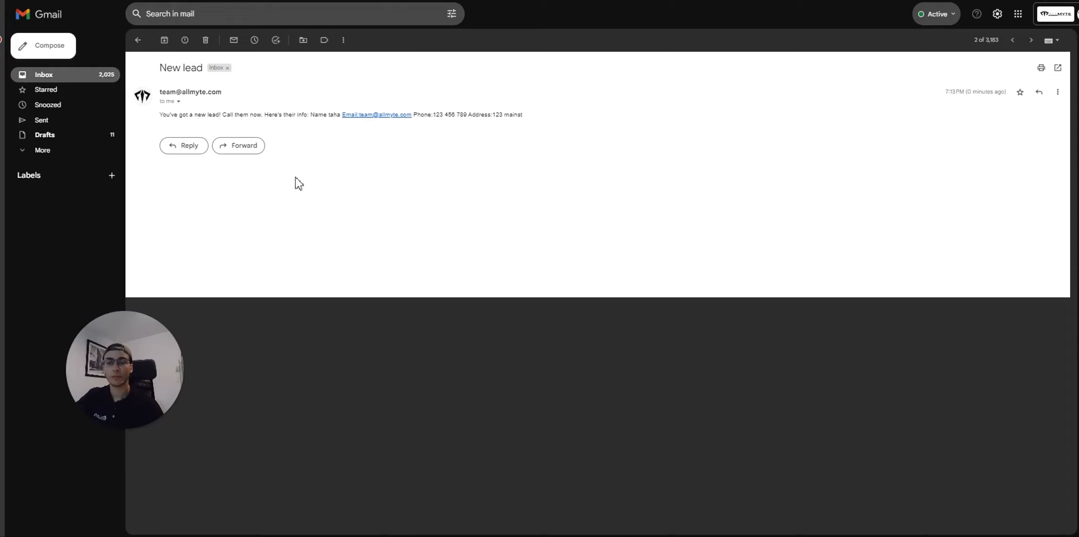
Step: Read through the new lead and confirmation emails in Gmail, then clear the text selection
{"action": "left_click_drag", "start_coordinate": [174, 114], "coordinate": [567, 121]}
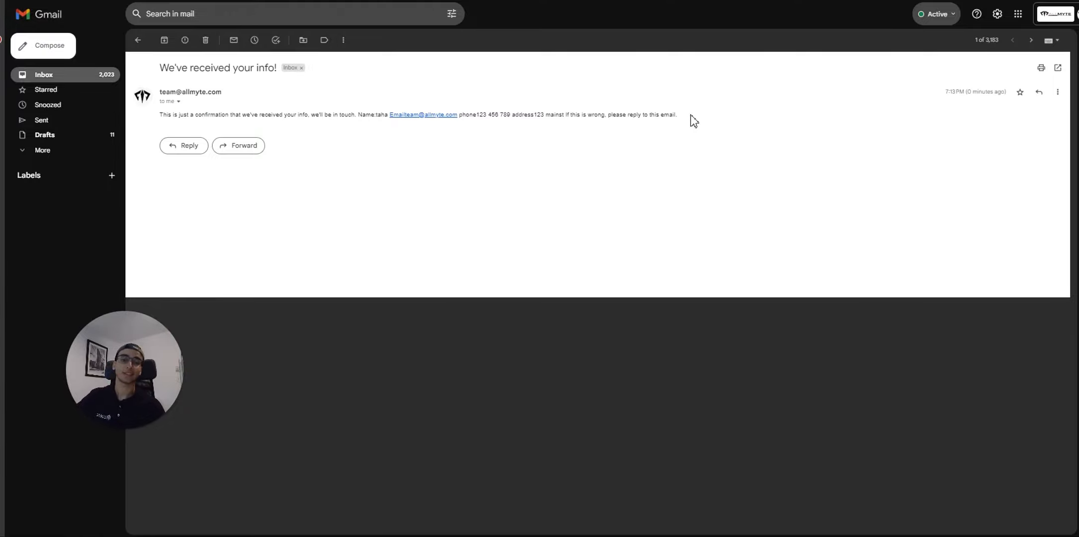
{"action": "left_click_drag", "start_coordinate": [691, 117], "coordinate": [395, 199]}
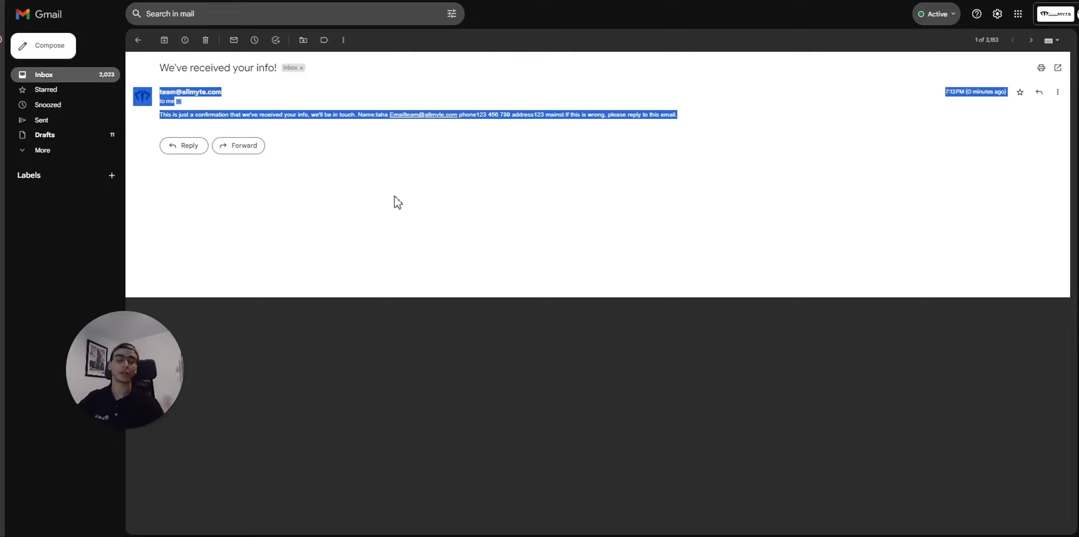
{"action": "left_click", "coordinate": [602, 230]}
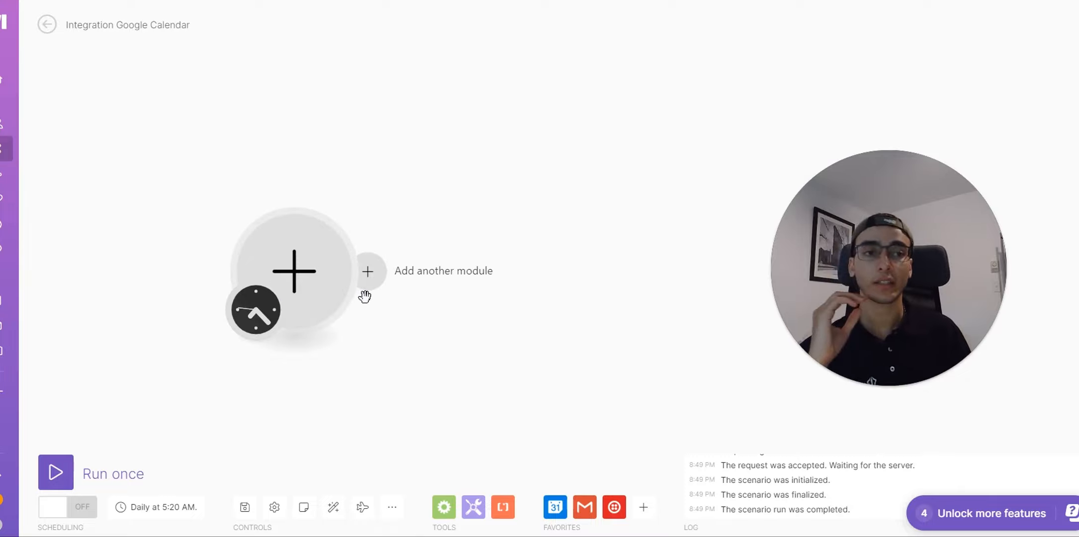
Step: Open the app picker from the empty first module of the Integration Google Calendar scenario
{"action": "left_click", "coordinate": [873, 386]}
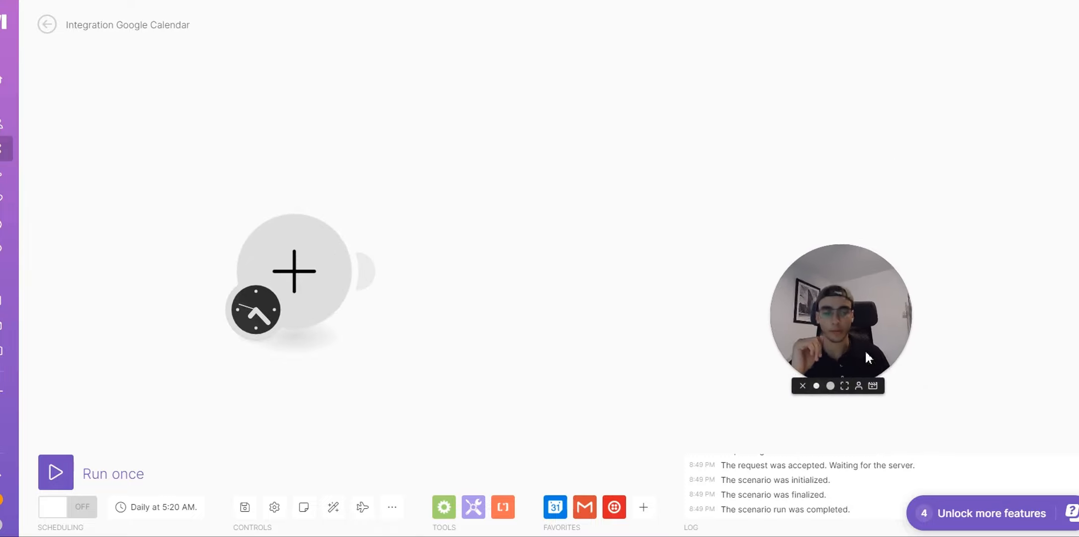
{"action": "left_click_drag", "start_coordinate": [858, 347], "coordinate": [141, 378]}
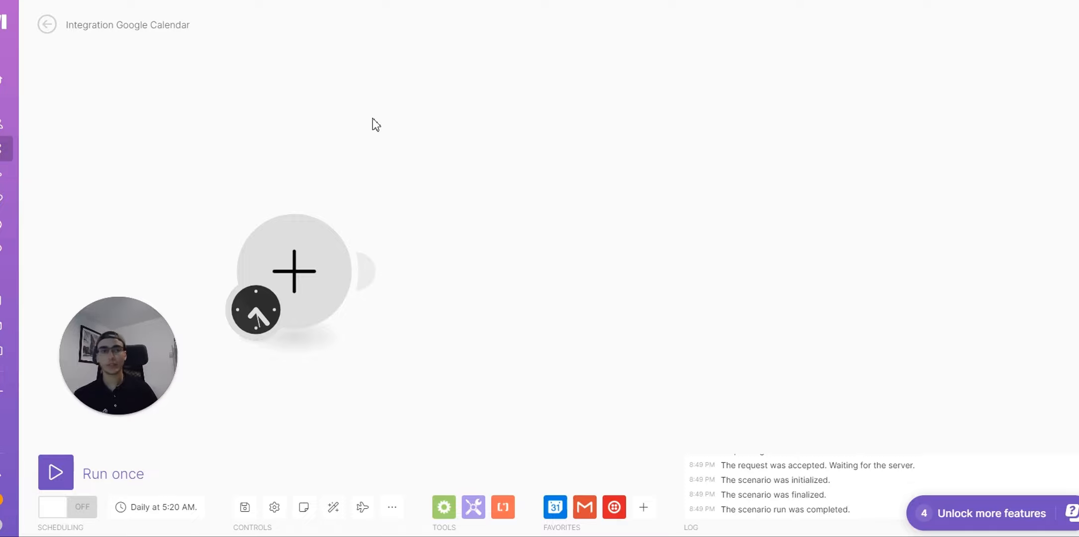
{"action": "left_click", "coordinate": [312, 281]}
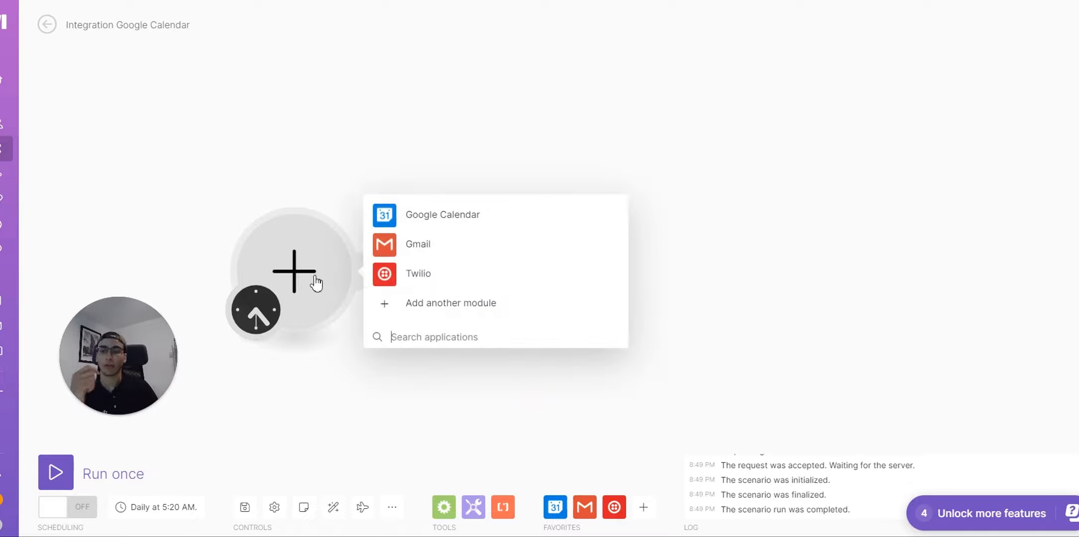
Step: Choose Google Calendar Search Events and set its Start Date to now
{"action": "left_click", "coordinate": [422, 219]}
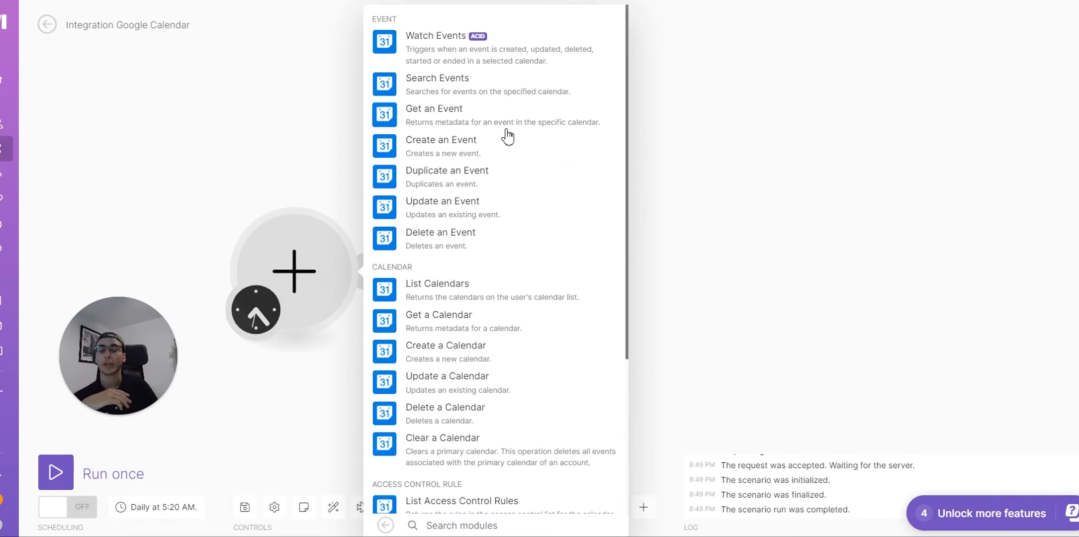
{"action": "left_click", "coordinate": [531, 92]}
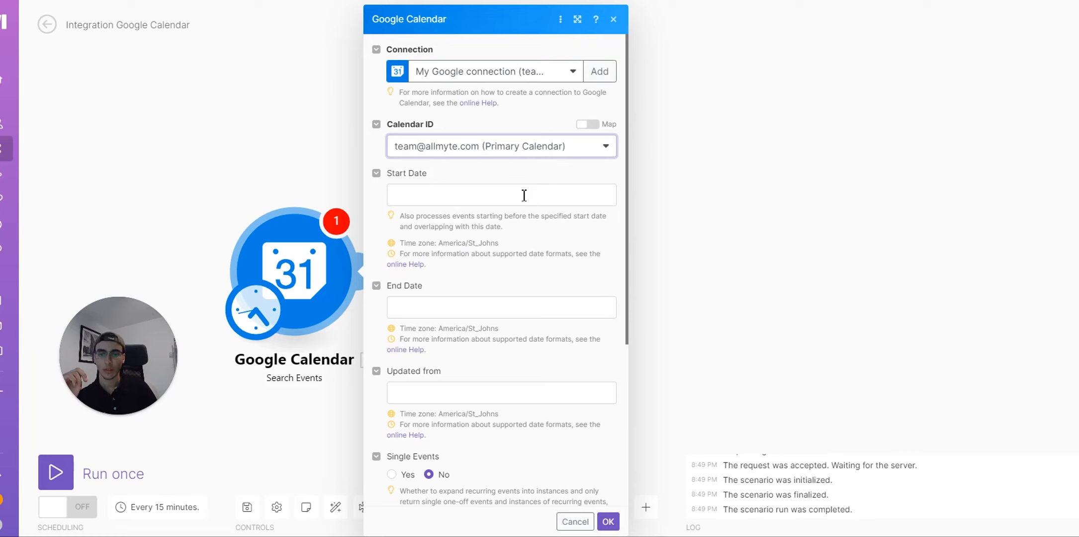
{"action": "left_click", "coordinate": [523, 195]}
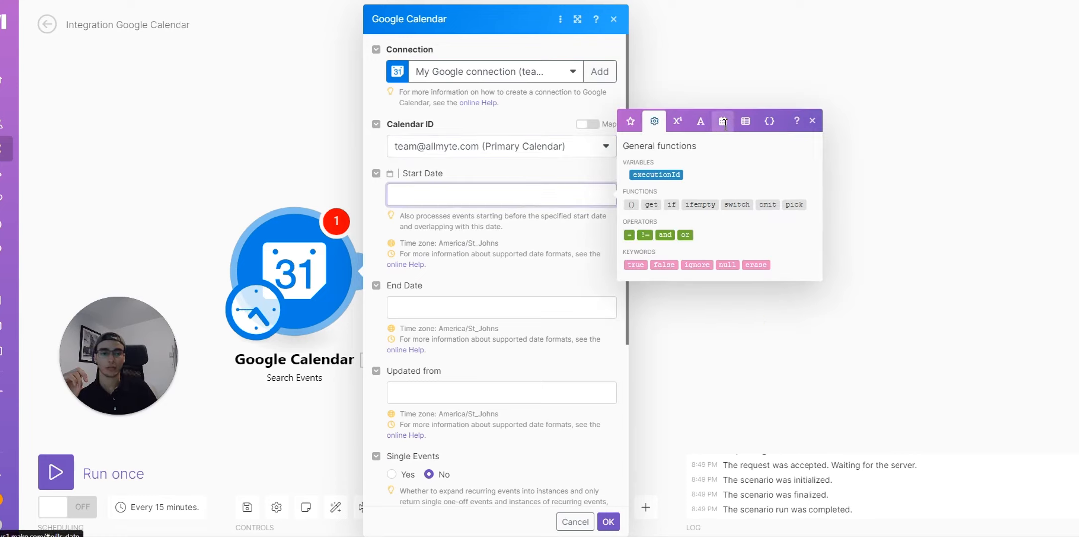
{"action": "left_click", "coordinate": [723, 121]}
{"action": "left_click", "coordinate": [641, 283]}
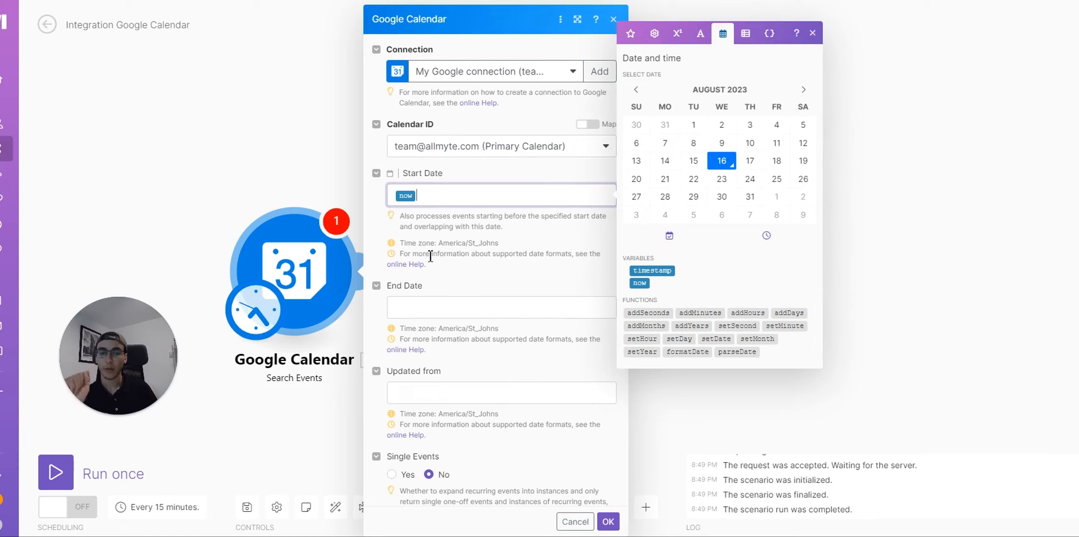
Step: Set the End Date to addDays(now; 1) using the date and time functions
{"action": "left_click", "coordinate": [450, 307]}
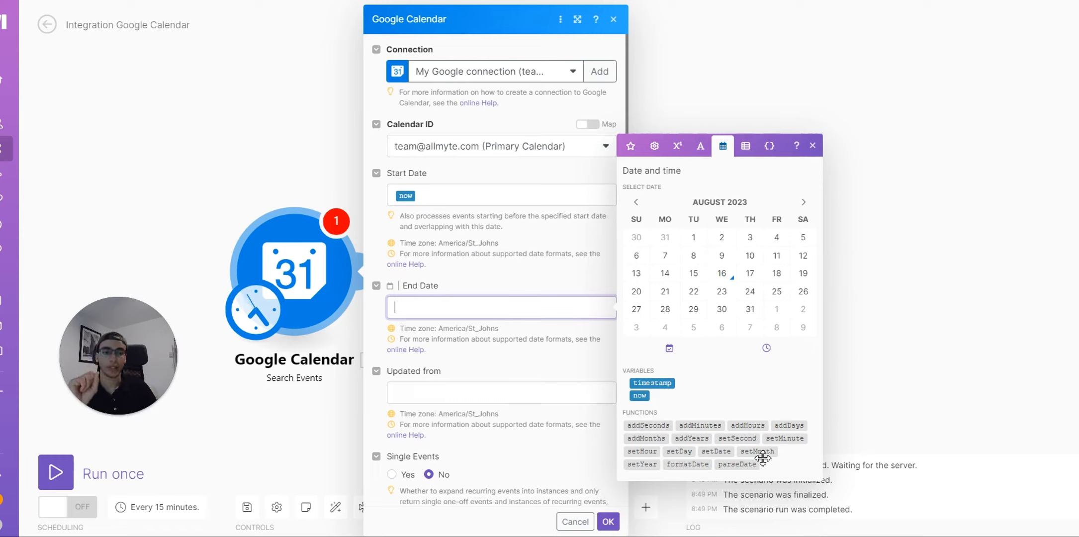
{"action": "mouse_move", "coordinate": [757, 454]}
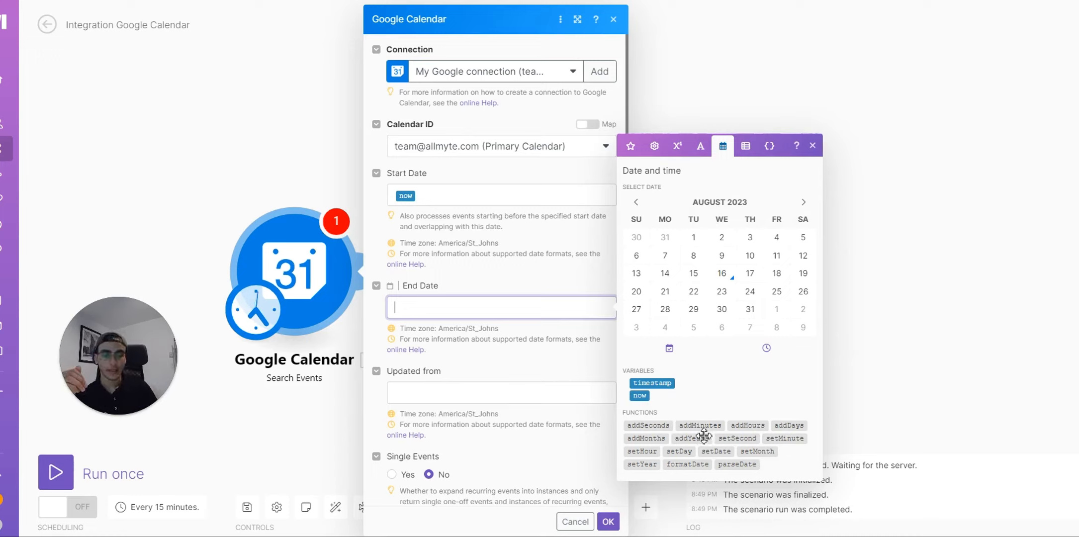
{"action": "left_click", "coordinate": [789, 425]}
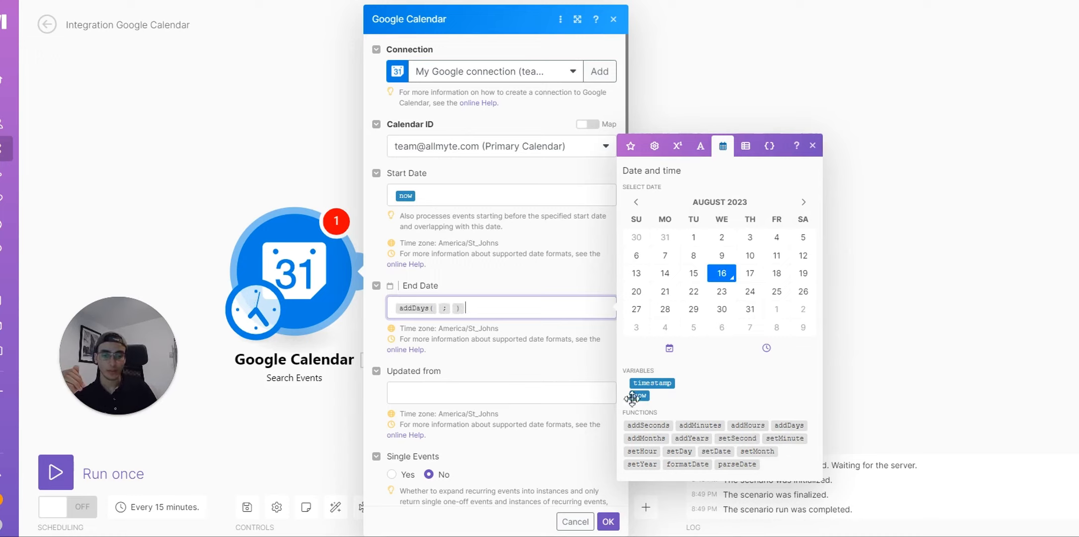
{"action": "left_click", "coordinate": [441, 311]}
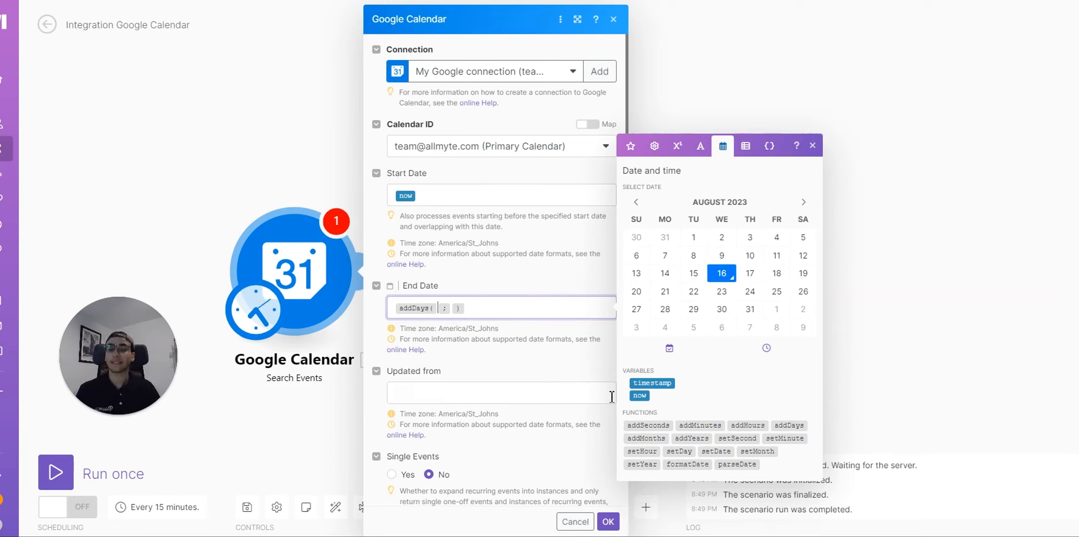
{"action": "left_click", "coordinate": [640, 396]}
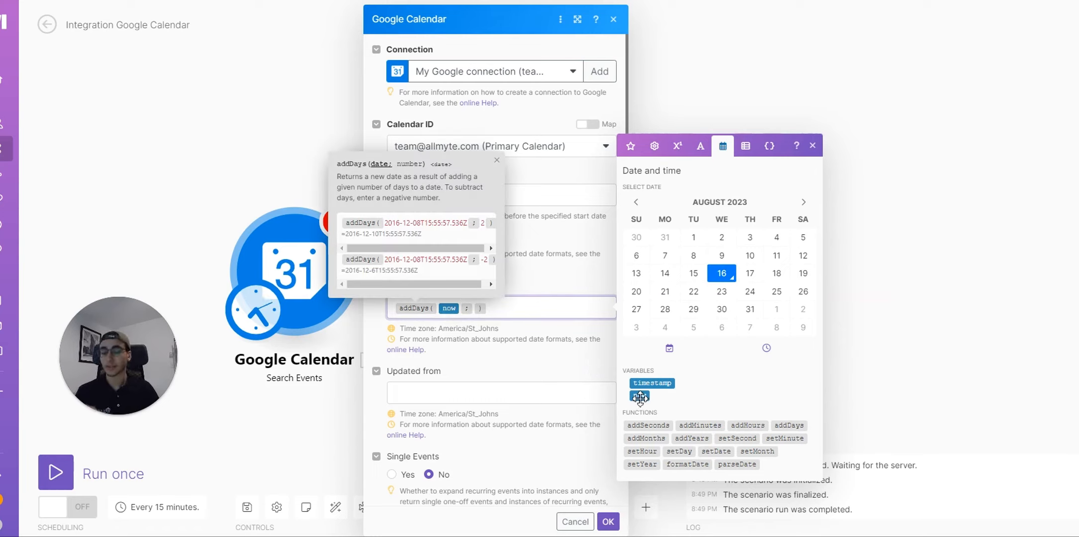
{"action": "key", "text": "Right"}
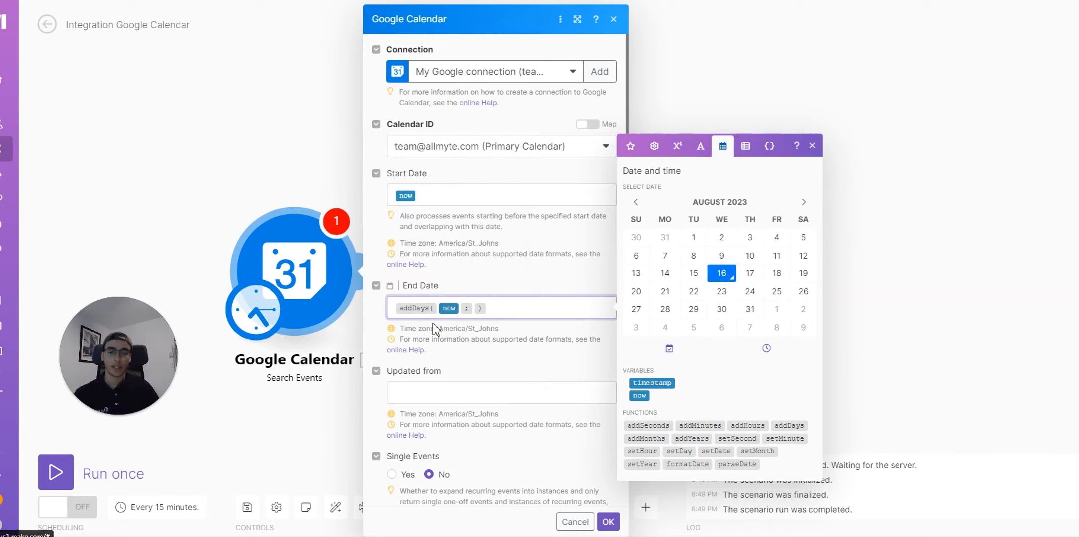
{"action": "type", "text": "1"}
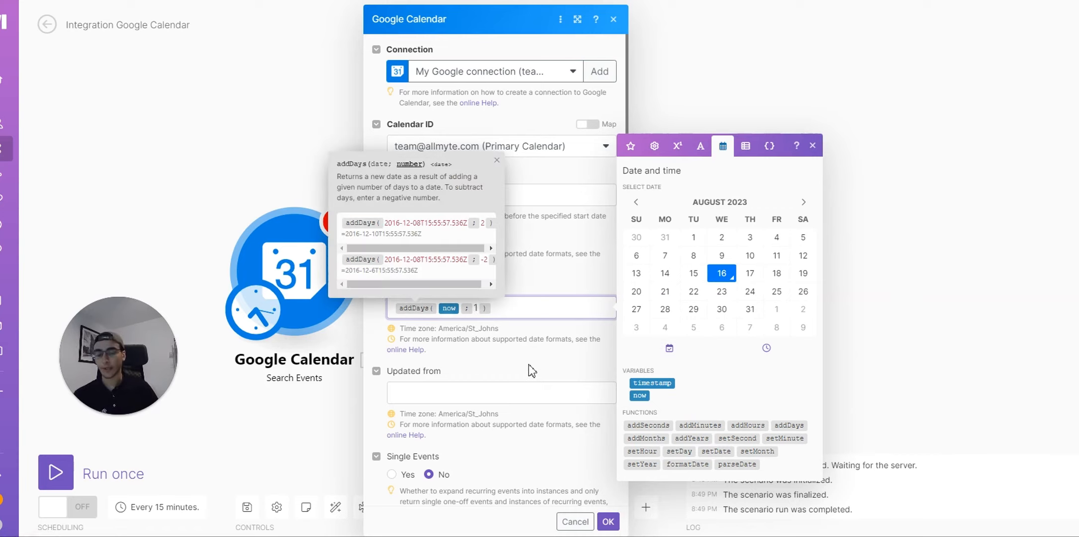
Step: Set the Search Events Query to 'Consultation' and save the module
{"action": "left_click", "coordinate": [608, 521]}
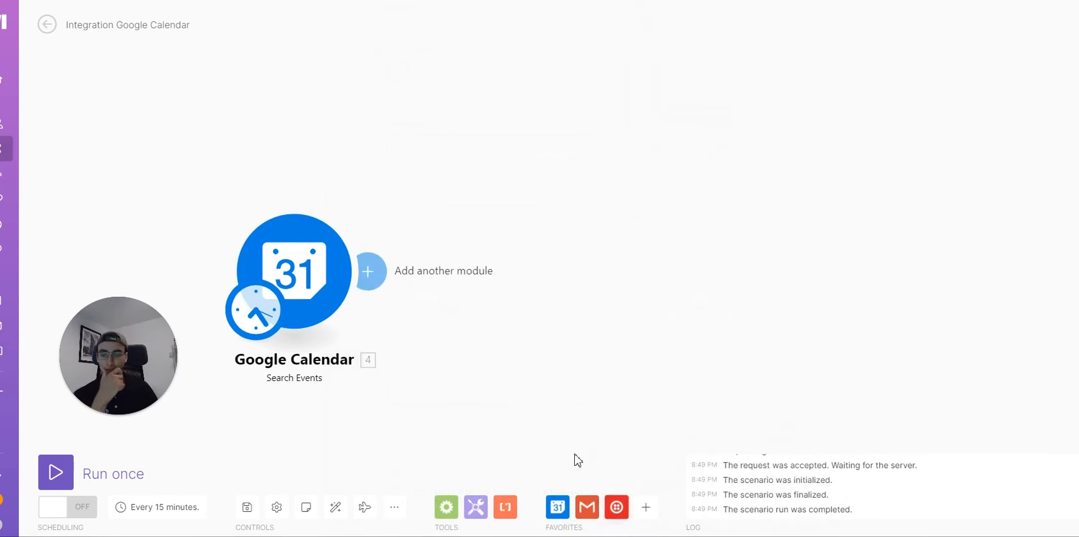
{"action": "left_click", "coordinate": [343, 248]}
{"action": "scroll", "coordinate": [561, 349], "scroll_direction": "down", "scroll_amount": 4}
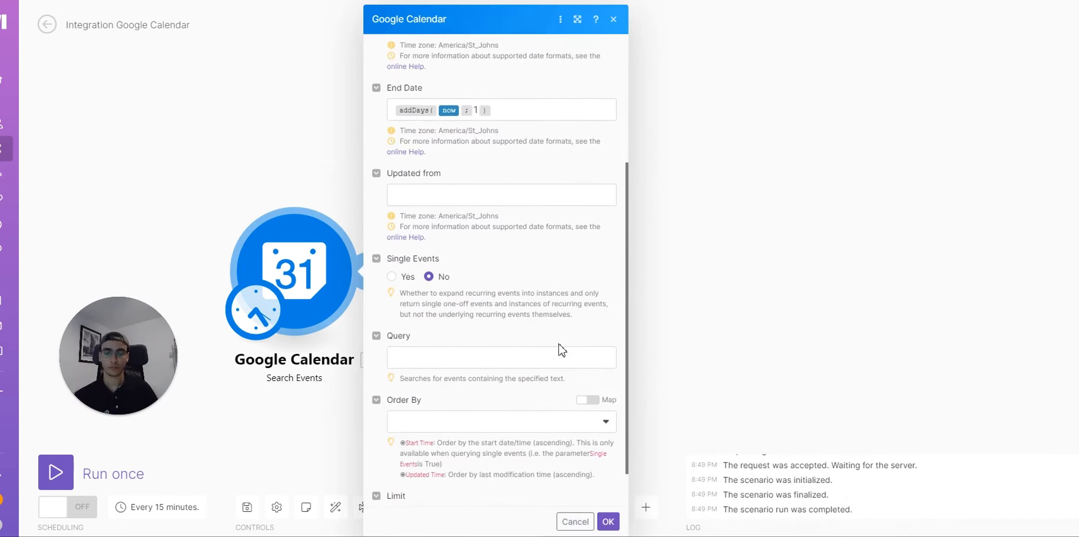
{"action": "scroll", "coordinate": [465, 250], "scroll_direction": "down", "scroll_amount": 1}
{"action": "scroll", "coordinate": [501, 243], "scroll_direction": "up", "scroll_amount": 2}
{"action": "scroll", "coordinate": [513, 211], "scroll_direction": "down", "scroll_amount": 2}
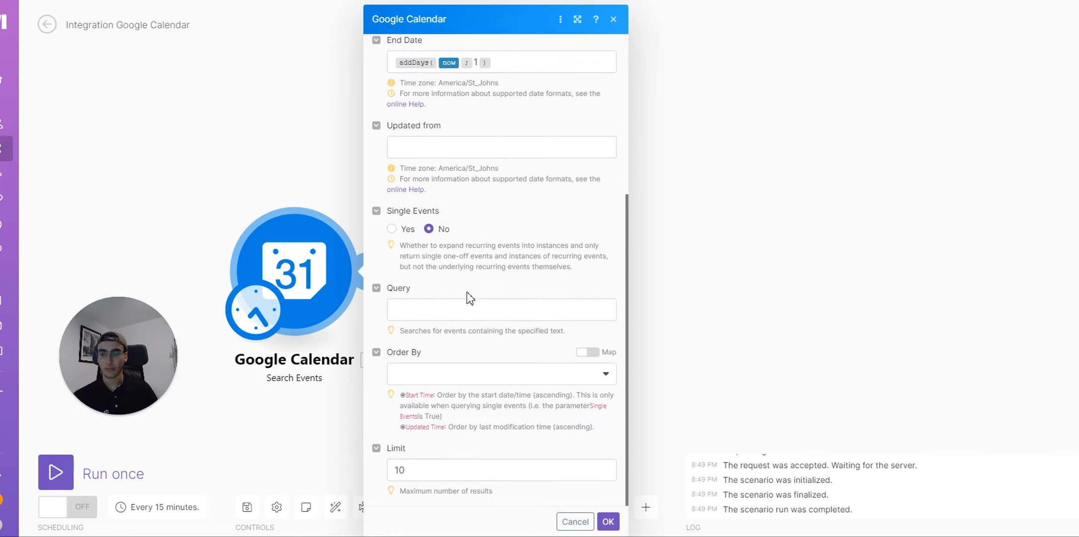
{"action": "left_click", "coordinate": [465, 309]}
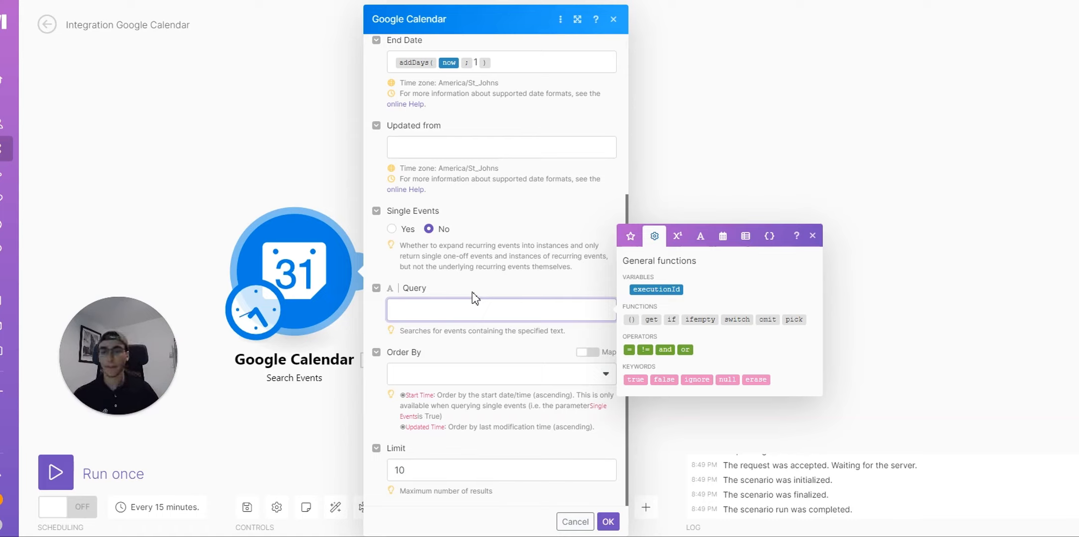
{"action": "type", "text": "Con"}
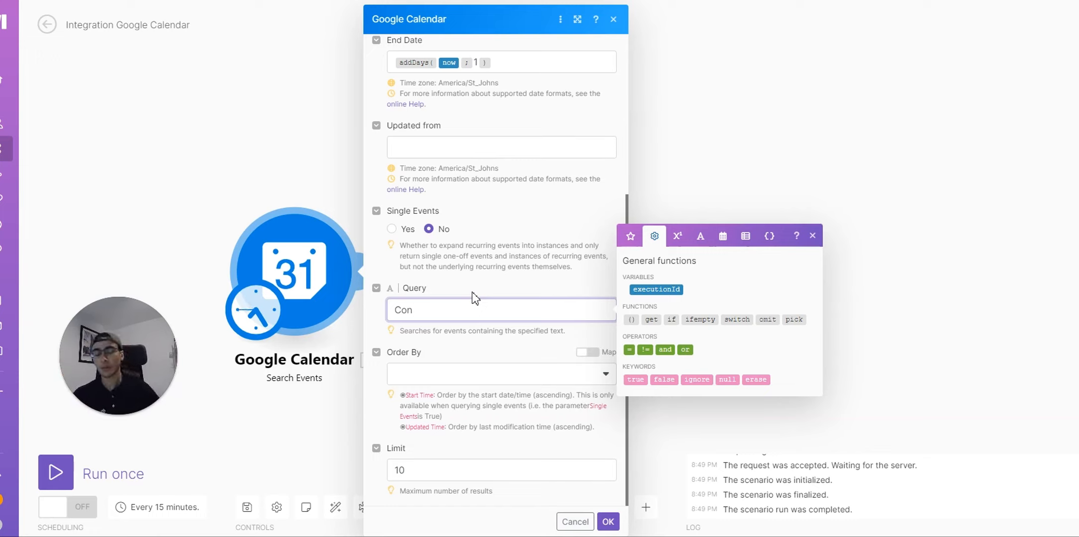
{"action": "type", "text": "sultation"}
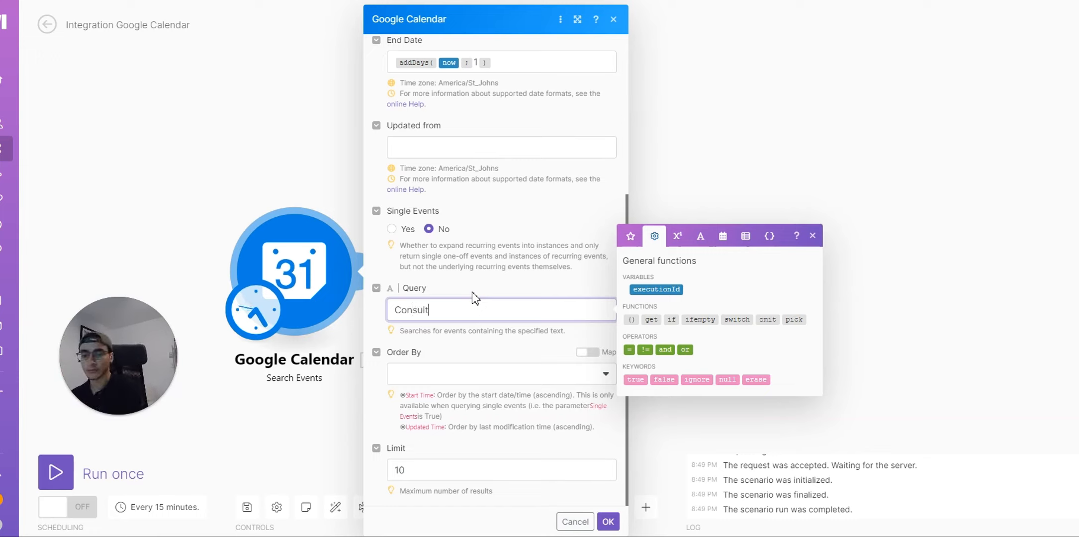
{"action": "left_click", "coordinate": [608, 521]}
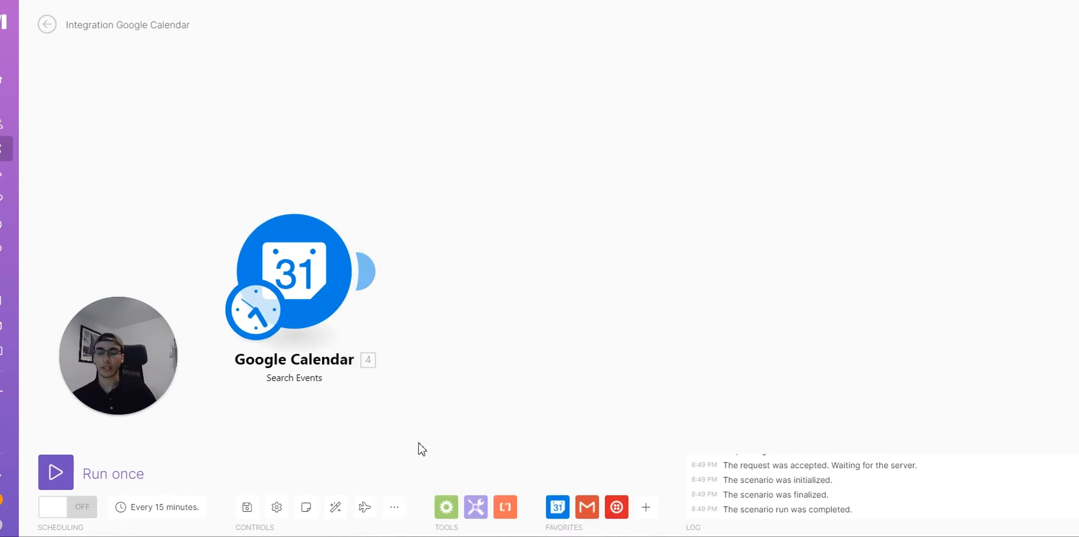
Step: Run the scenario once and inspect the Google Calendar module's input and output
{"action": "left_click", "coordinate": [55, 472]}
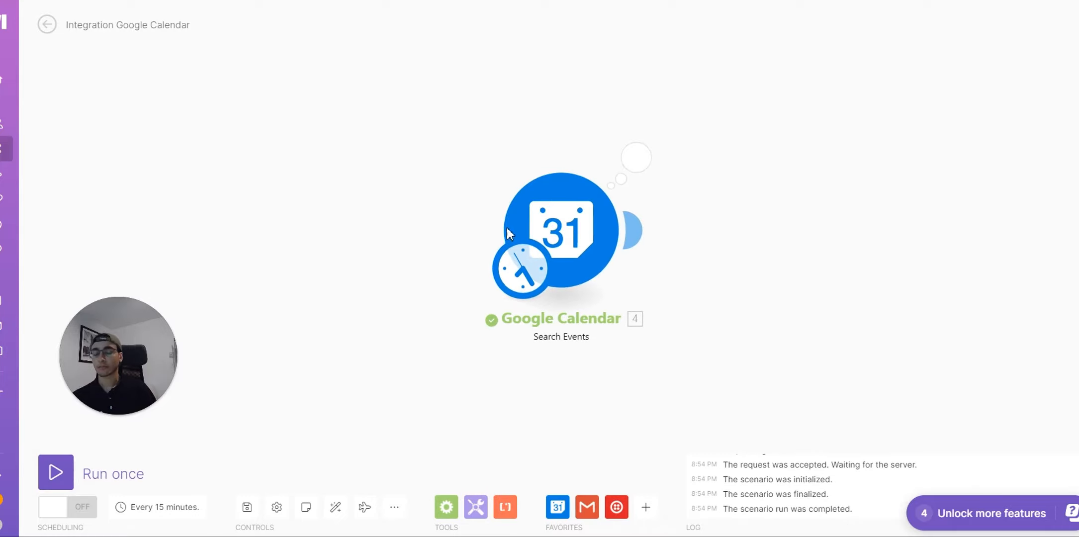
{"action": "left_click", "coordinate": [642, 167]}
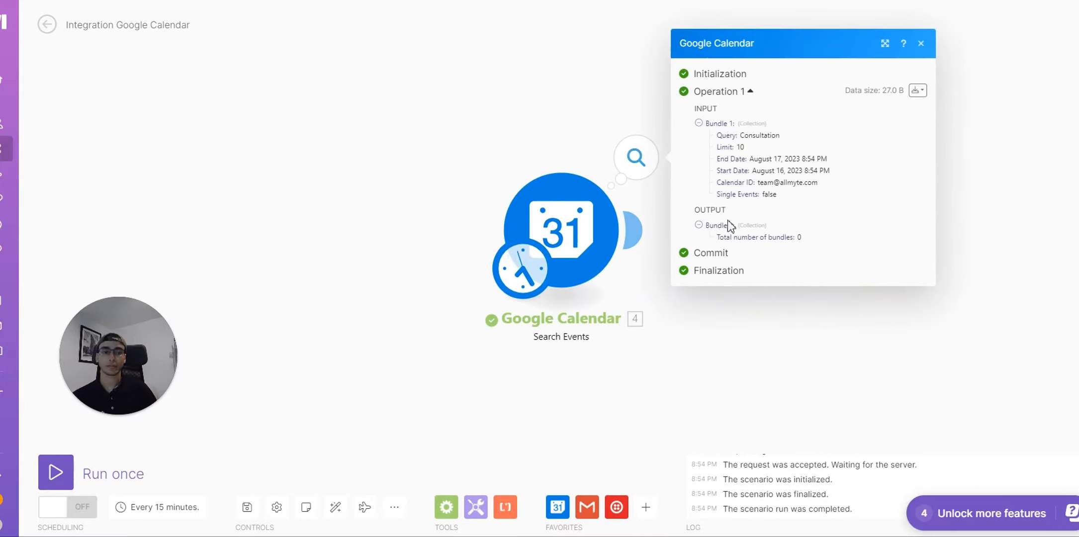
{"action": "left_click_drag", "start_coordinate": [806, 248], "coordinate": [706, 124]}
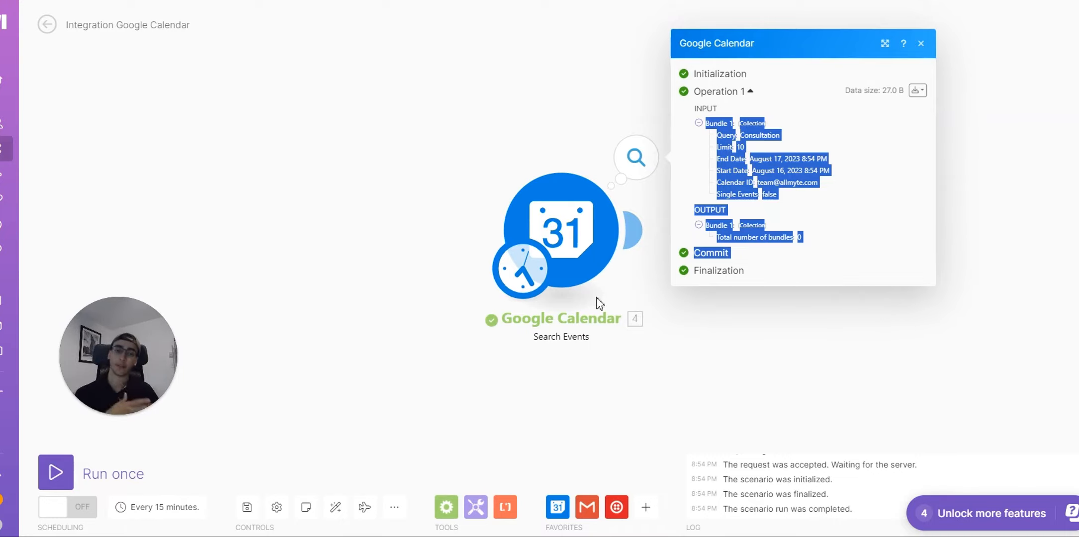
Step: Change the Query from 'Consultation' to 'Check', rerun the scenario, and close the output
{"action": "left_click", "coordinate": [591, 231]}
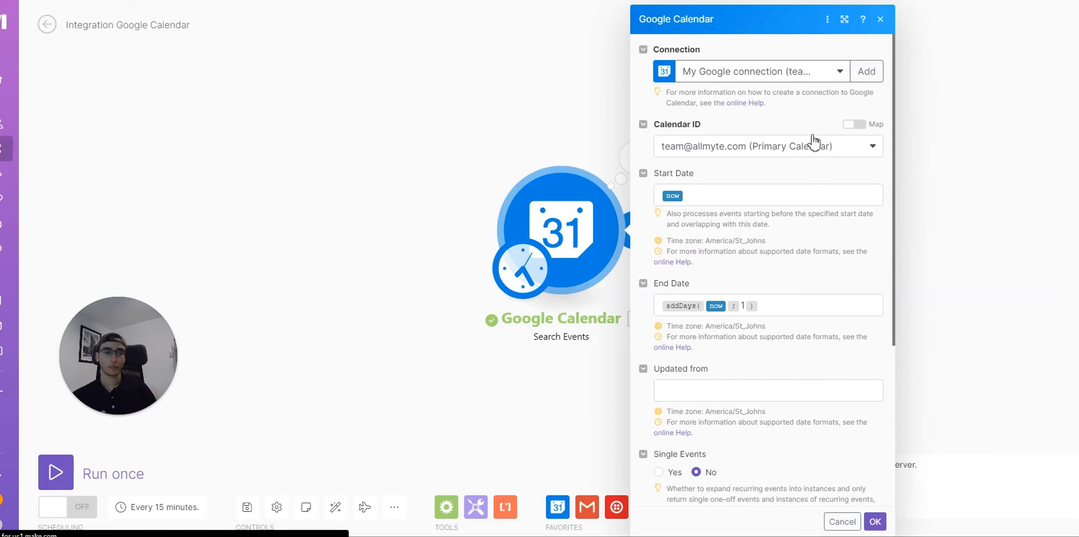
{"action": "scroll", "coordinate": [756, 278], "scroll_direction": "down", "scroll_amount": 5}
{"action": "left_click_drag", "start_coordinate": [748, 310], "coordinate": [612, 310]}
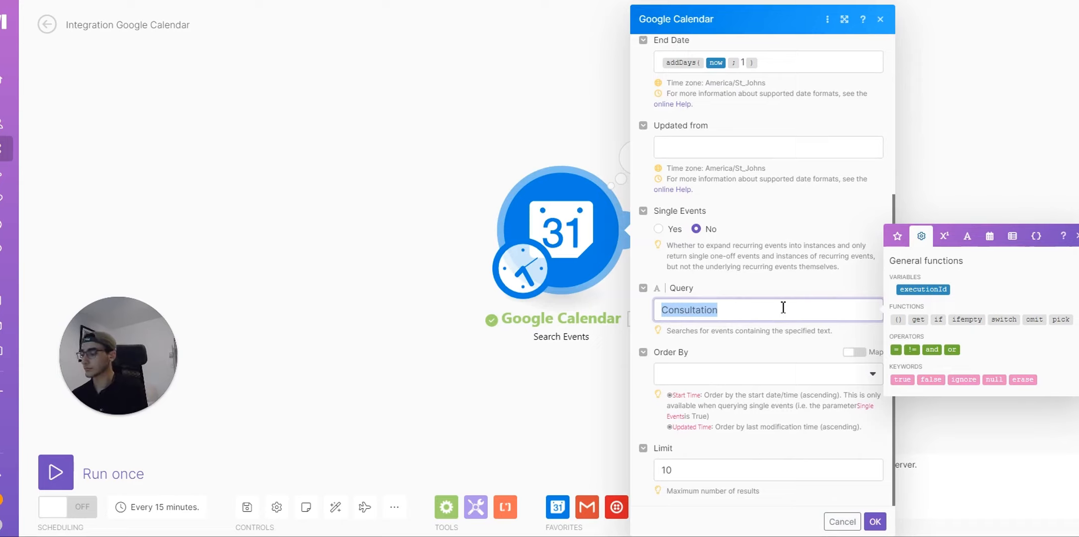
{"action": "type", "text": "Check"}
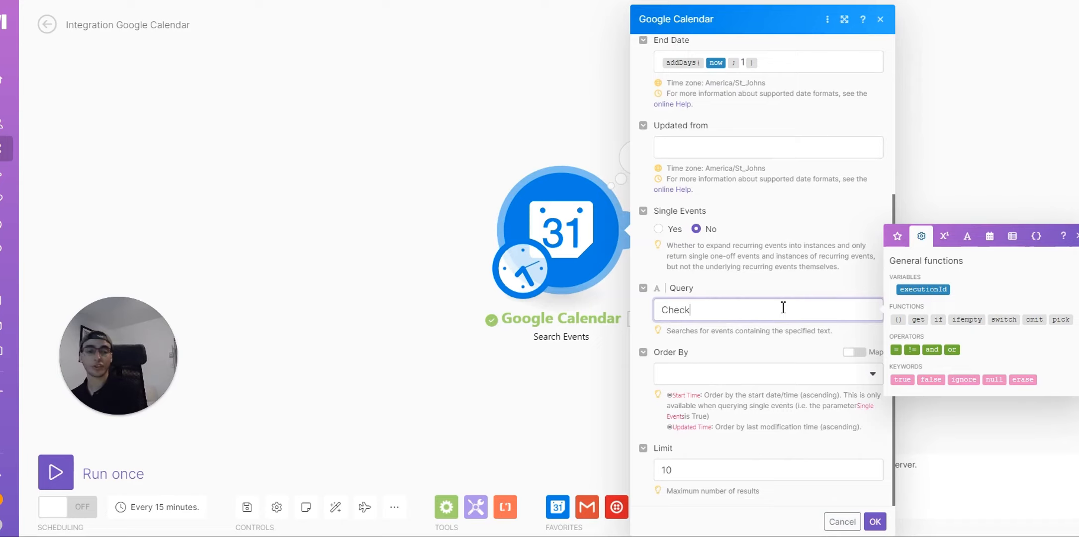
{"action": "left_click", "coordinate": [875, 521]}
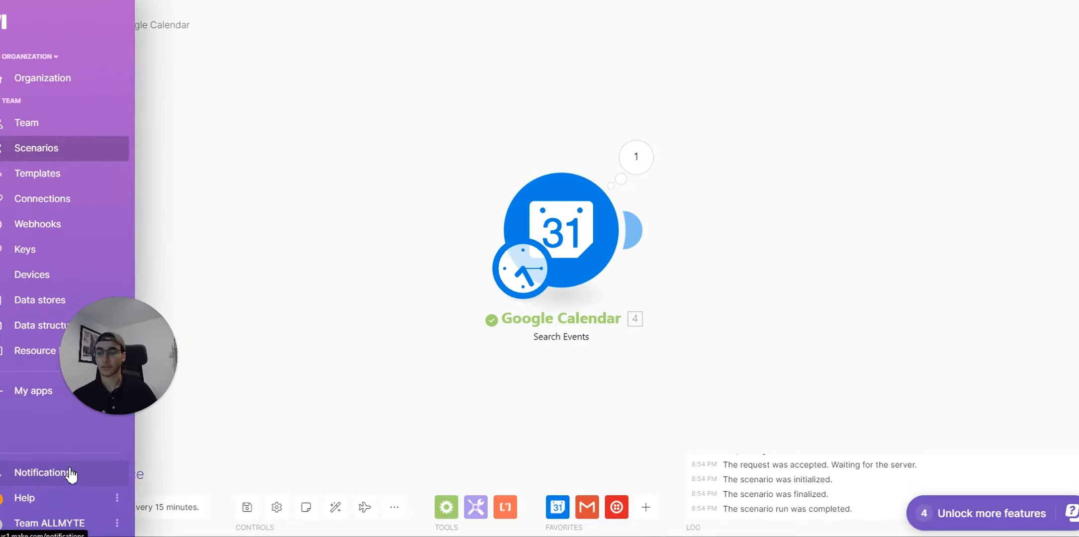
{"action": "left_click", "coordinate": [55, 475]}
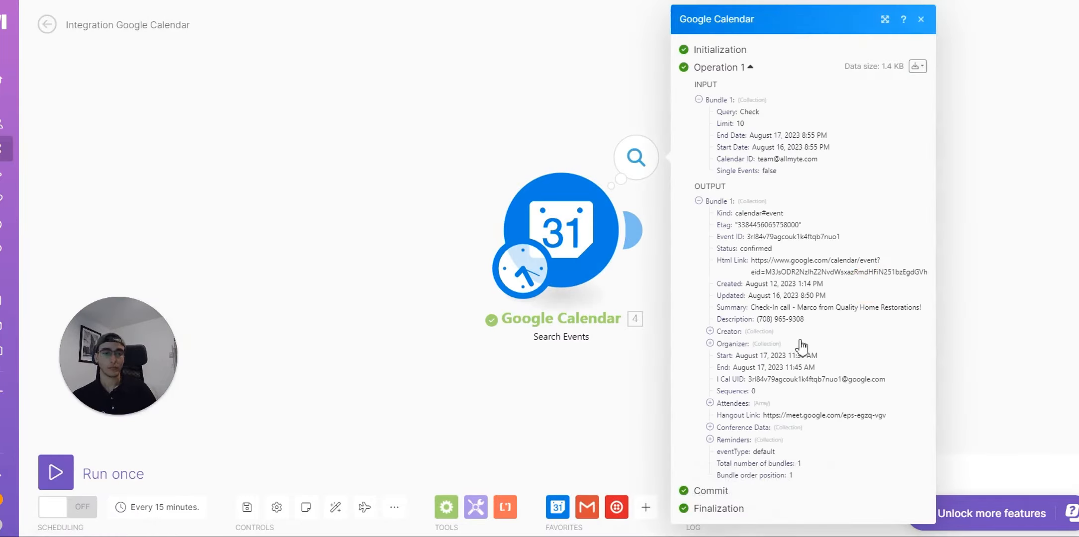
{"action": "left_click_drag", "start_coordinate": [689, 89], "coordinate": [786, 394]}
{"action": "left_click", "coordinate": [663, 409]}
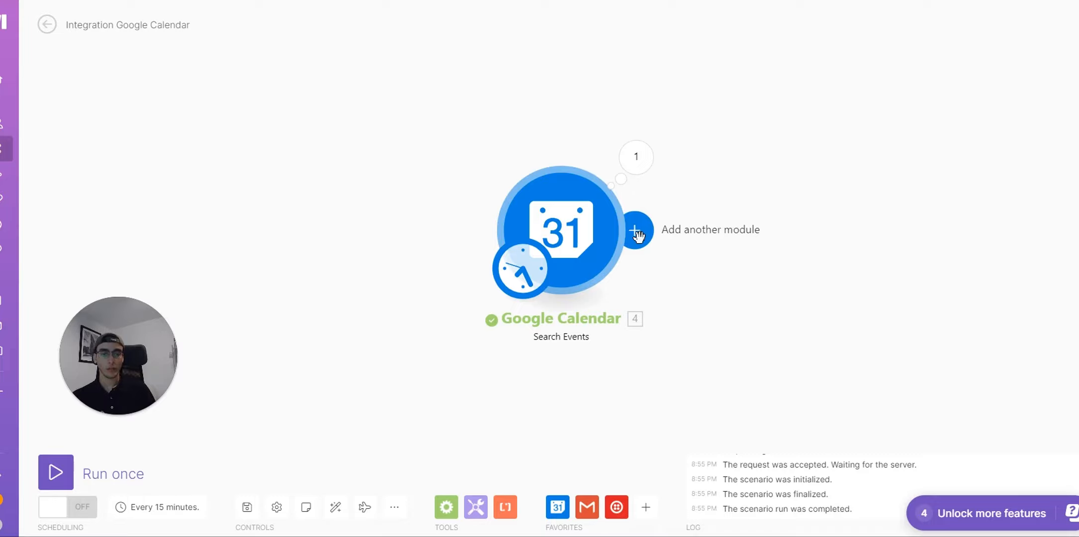
Step: Add a Gmail Send an Email module after the calendar search and try mapping attendee Email
{"action": "left_click", "coordinate": [636, 231]}
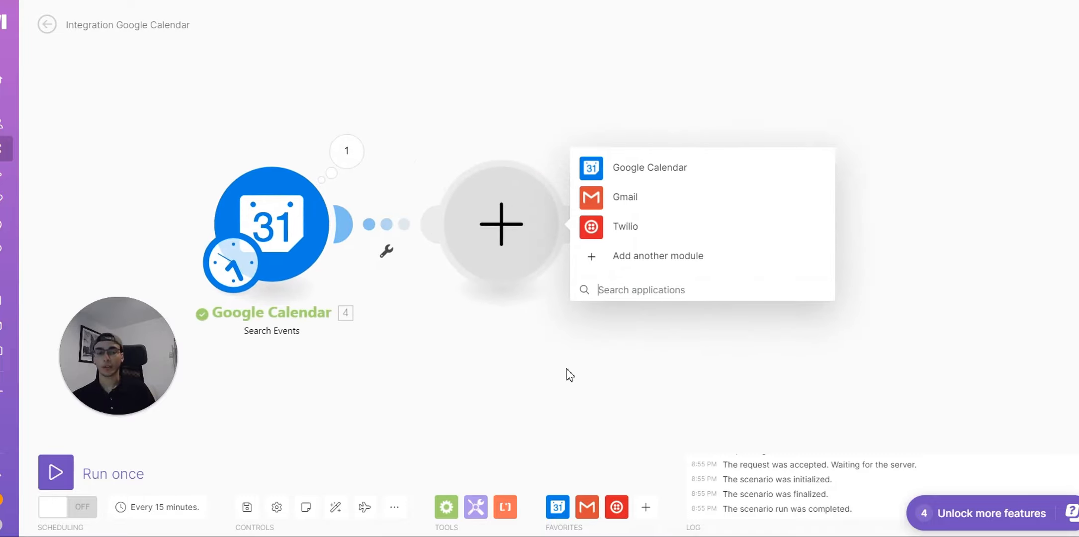
{"action": "left_click", "coordinate": [600, 206]}
{"action": "left_click", "coordinate": [917, 193]}
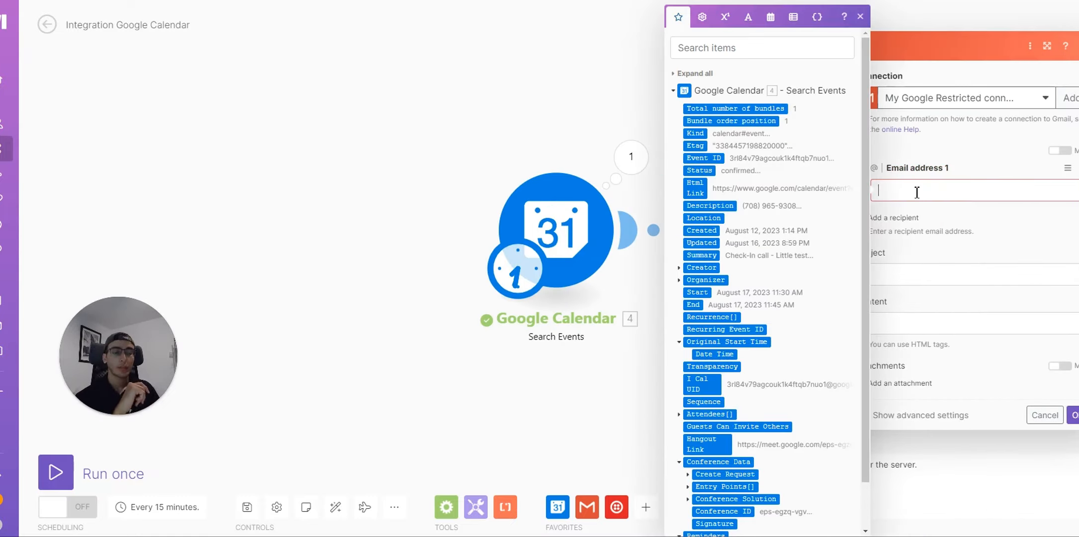
{"action": "scroll", "coordinate": [740, 363], "scroll_direction": "down", "scroll_amount": 1}
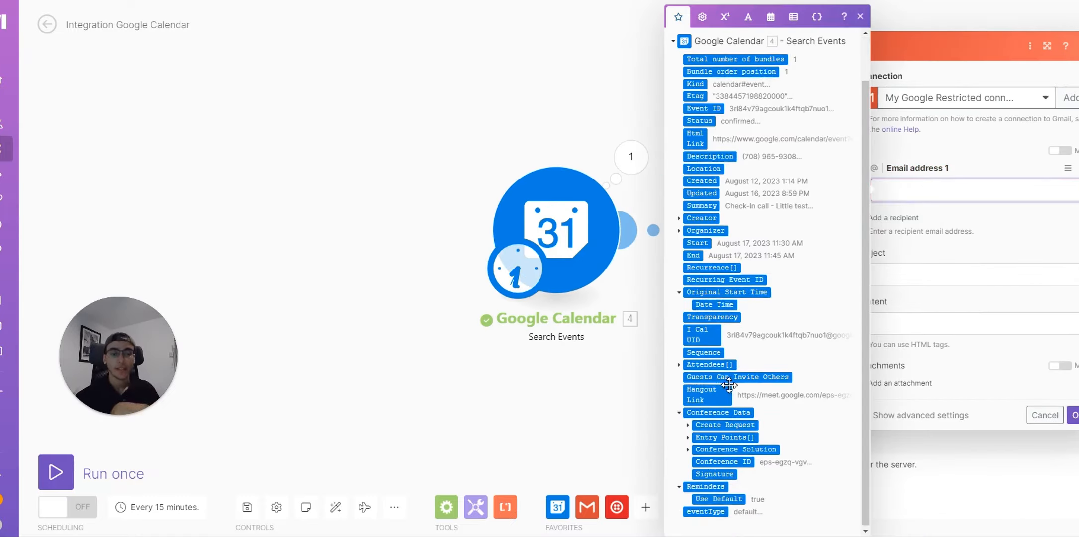
{"action": "left_click", "coordinate": [679, 363]}
{"action": "scroll", "coordinate": [734, 326], "scroll_direction": "down", "scroll_amount": 1}
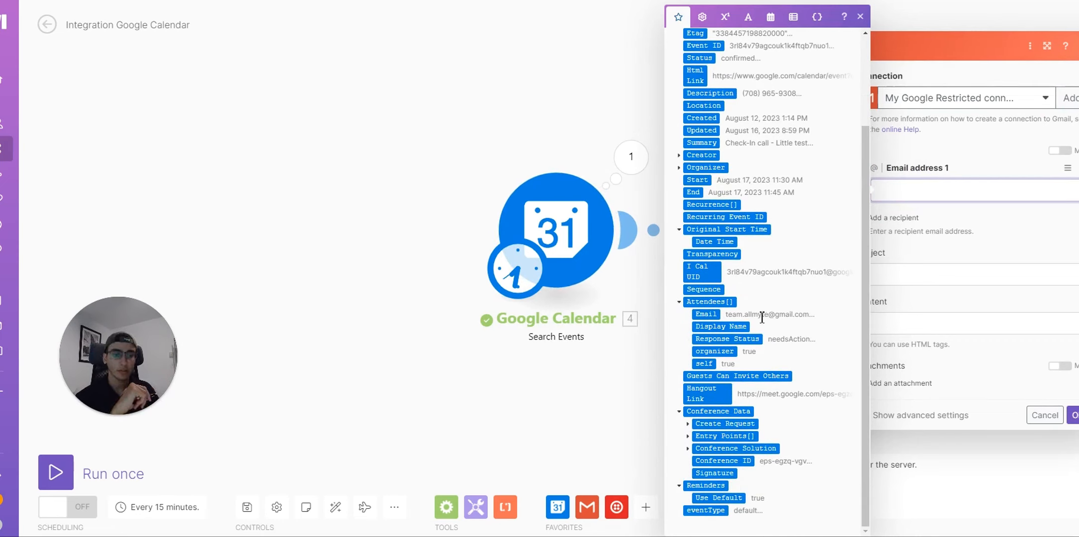
{"action": "left_click_drag", "start_coordinate": [694, 314], "coordinate": [930, 190]}
{"action": "left_click", "coordinate": [983, 272]}
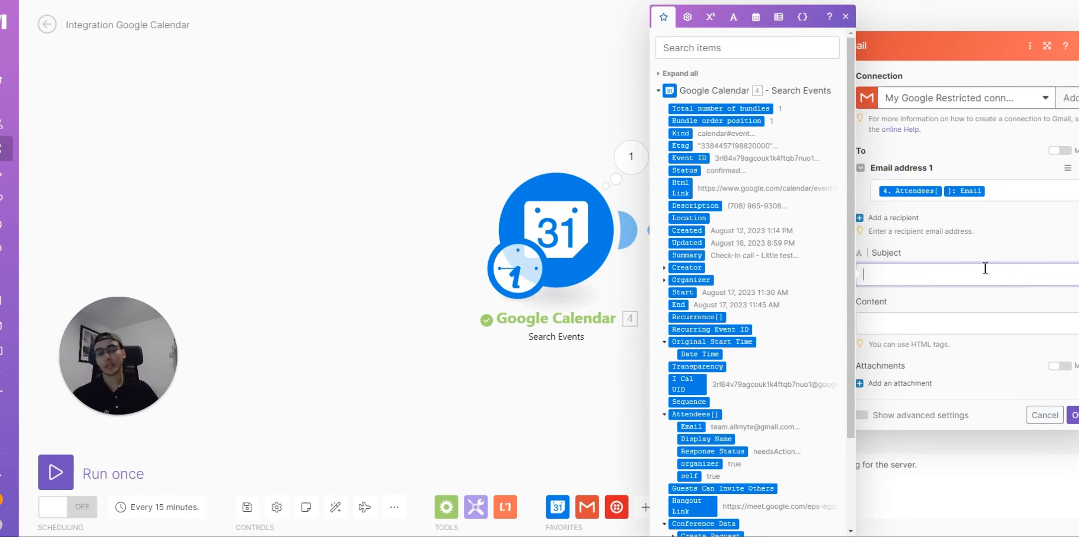
{"action": "left_click", "coordinate": [965, 305]}
{"action": "left_click", "coordinate": [941, 279]}
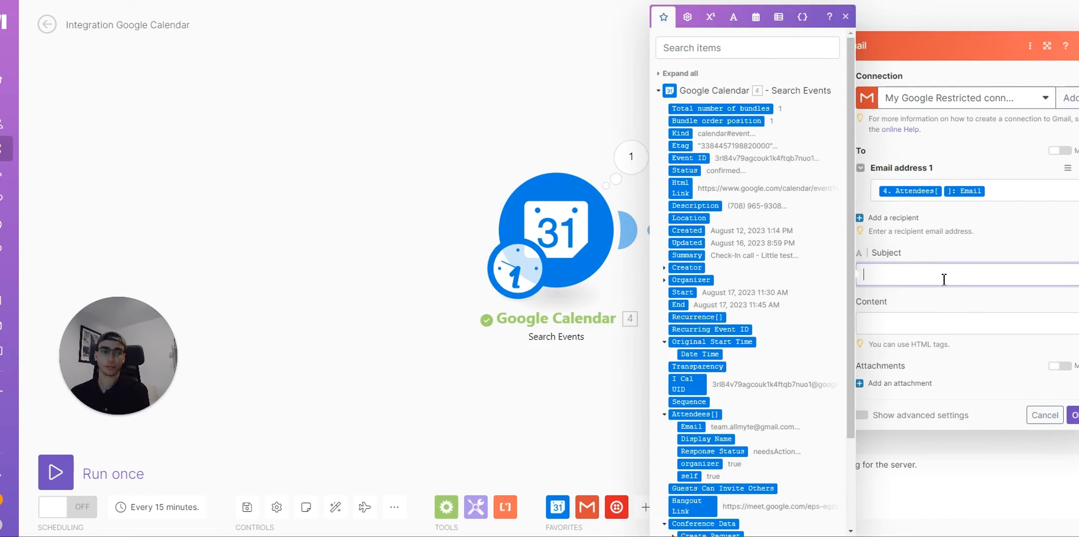
{"action": "left_click", "coordinate": [845, 16]}
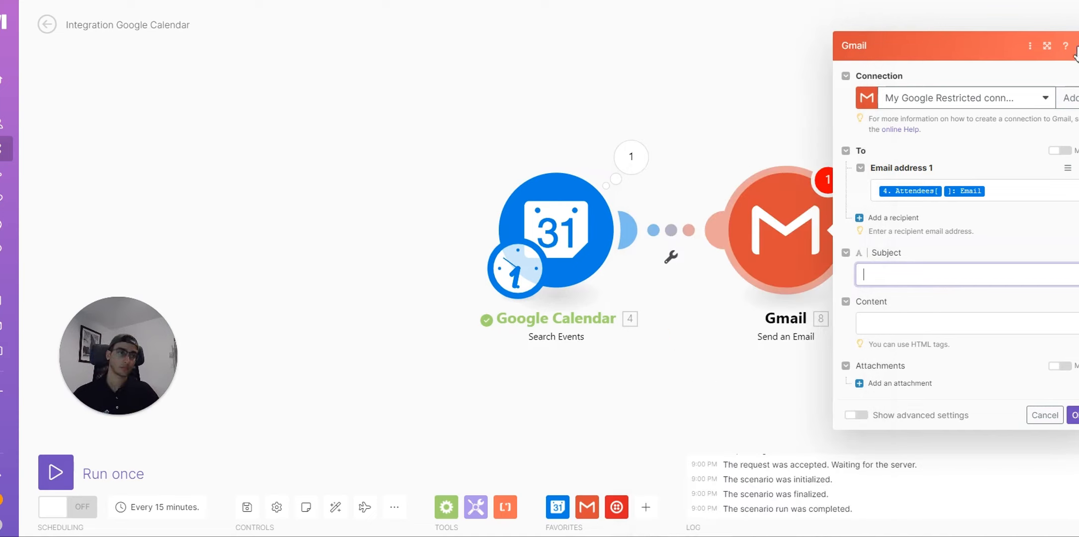
{"action": "left_click", "coordinate": [1078, 46]}
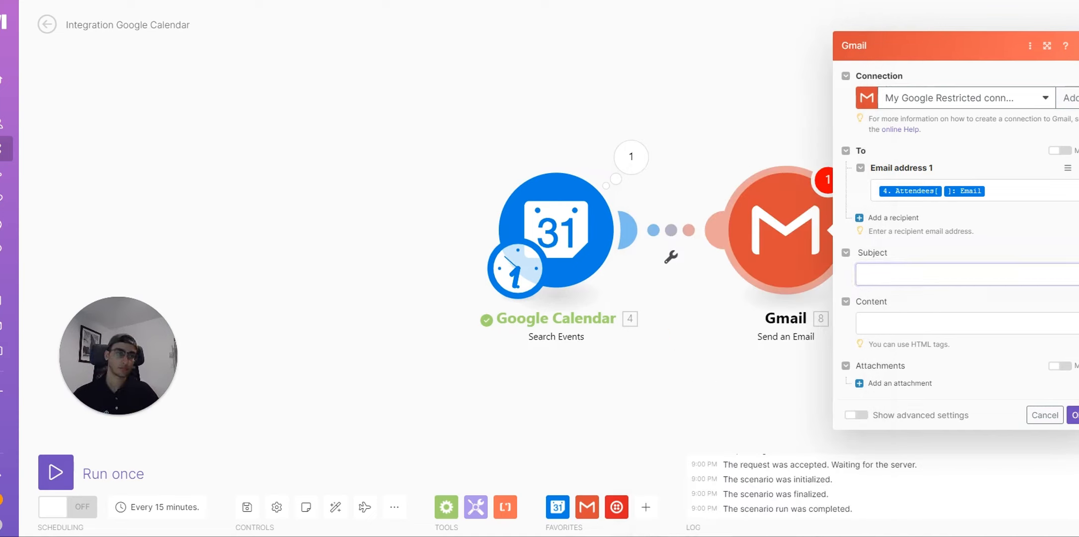
Step: Map the event's Attendees[] Email as the Gmail recipient
{"action": "left_click", "coordinate": [803, 239]}
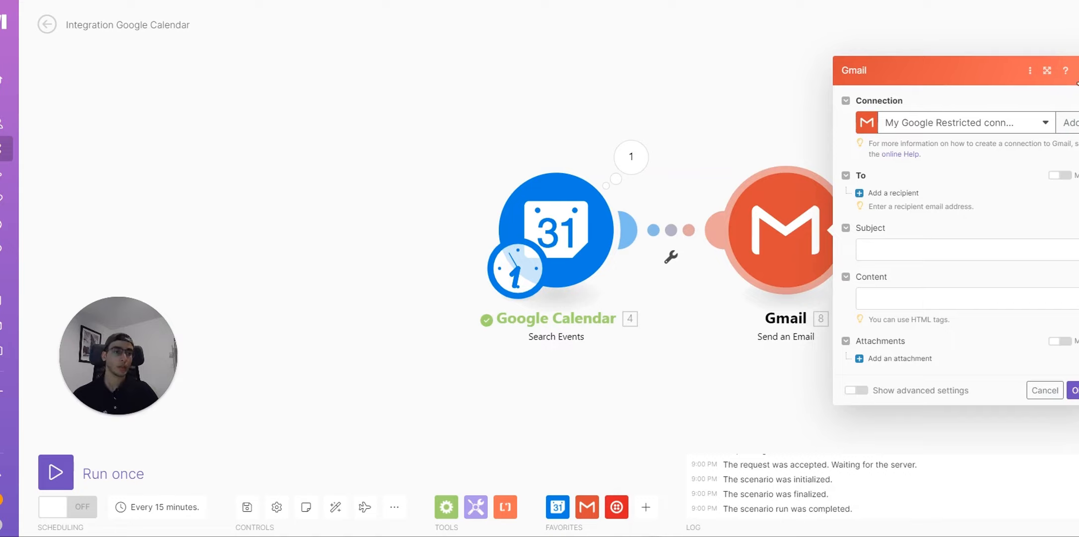
{"action": "left_click", "coordinate": [908, 195]}
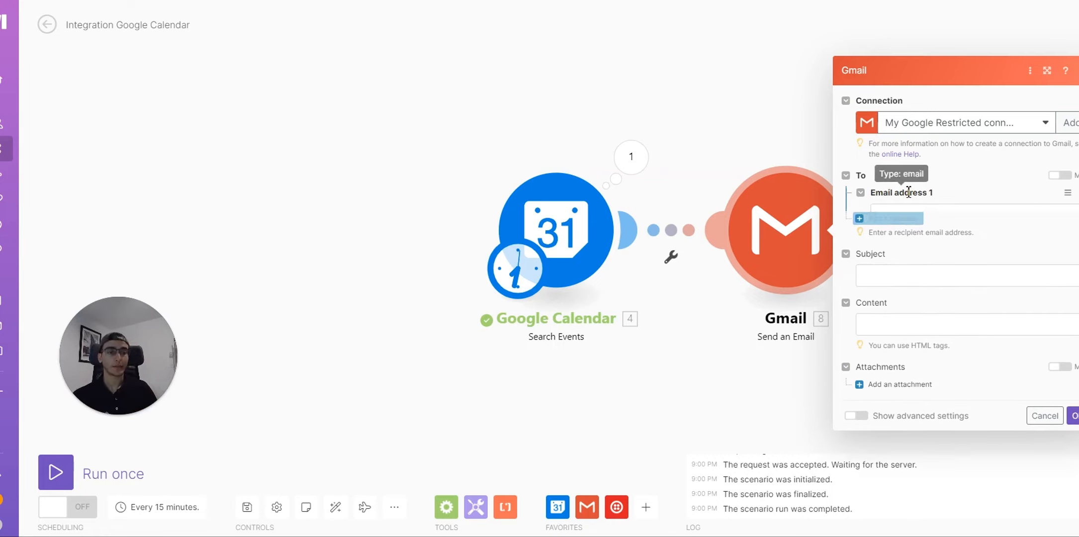
{"action": "left_click", "coordinate": [895, 192]}
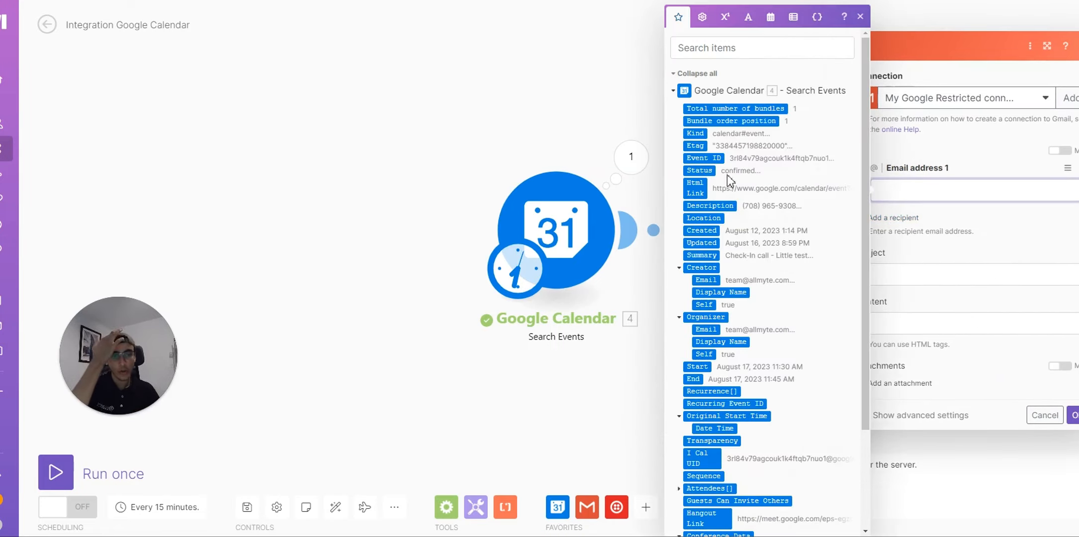
{"action": "scroll", "coordinate": [706, 298], "scroll_direction": "down", "scroll_amount": 2}
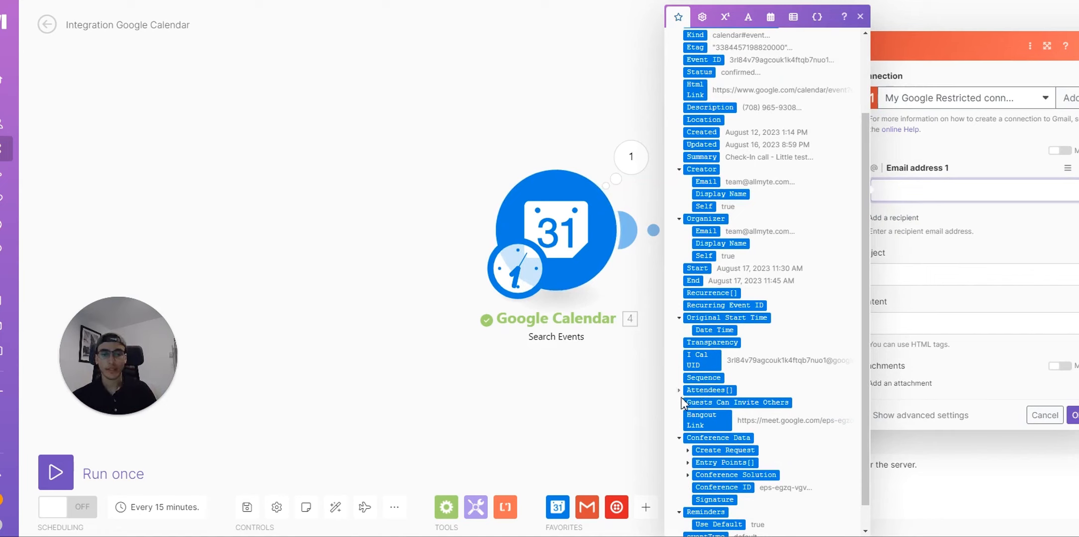
{"action": "left_click", "coordinate": [678, 390]}
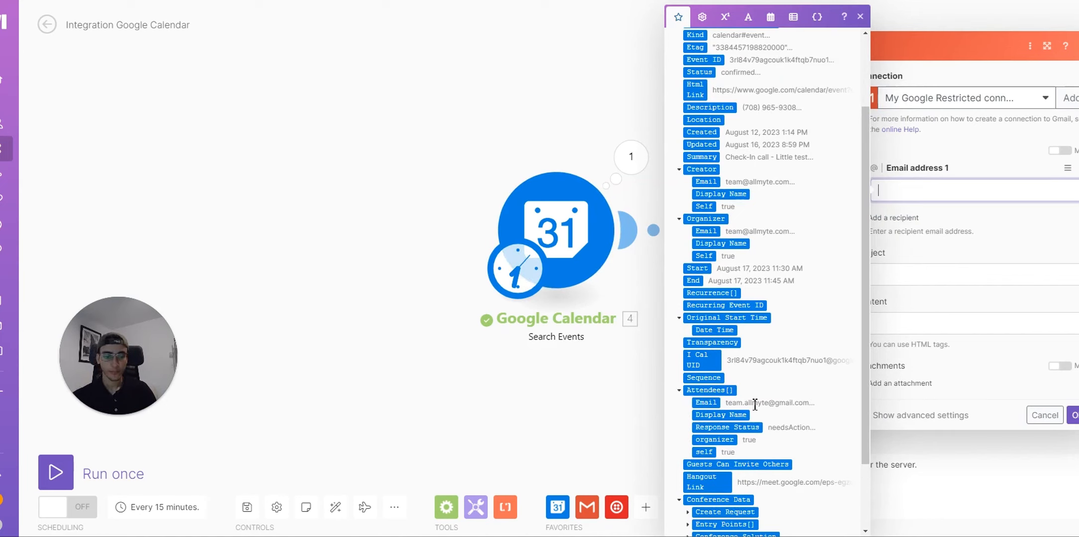
{"action": "left_click", "coordinate": [706, 402]}
Step: Set the subject to 'Reminder for meeting' and write a reminder body about the meeting
{"action": "left_click", "coordinate": [947, 283]}
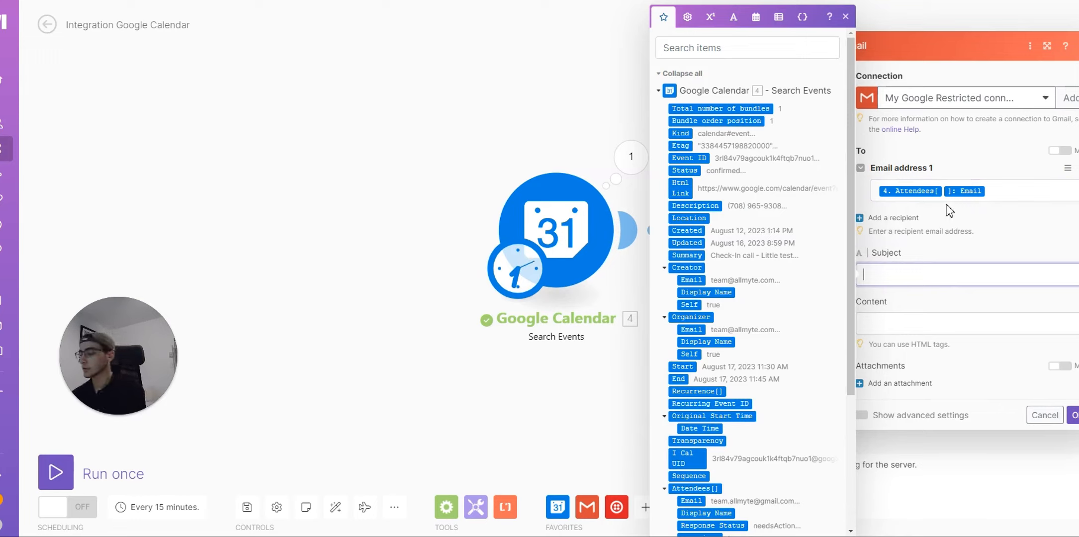
{"action": "type", "text": "Reminder"}
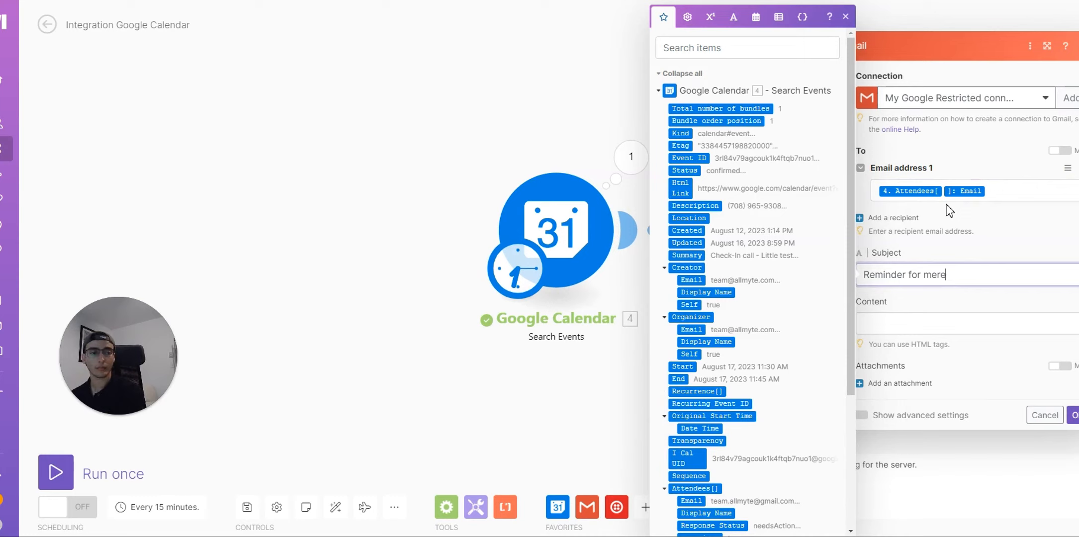
{"action": "type", "text": " for meeting"}
{"action": "key", "text": "Tab"}
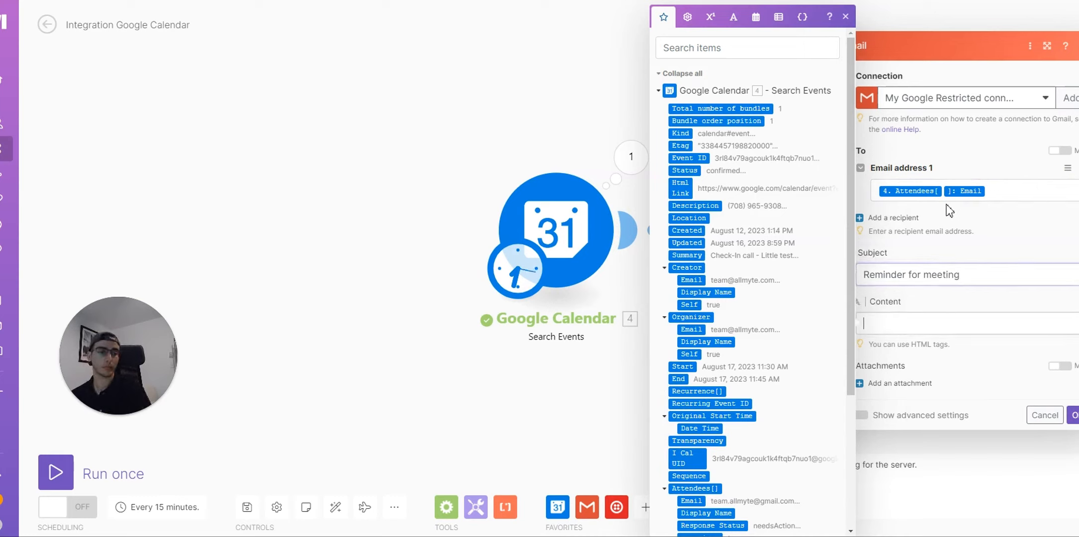
{"action": "type", "text": "This "}
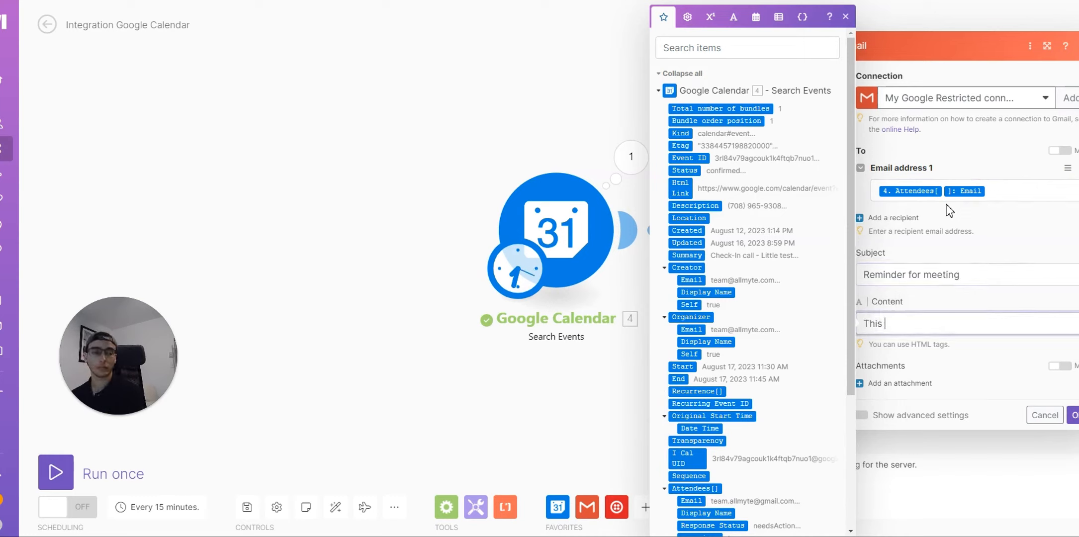
{"action": "type", "text": "is"}
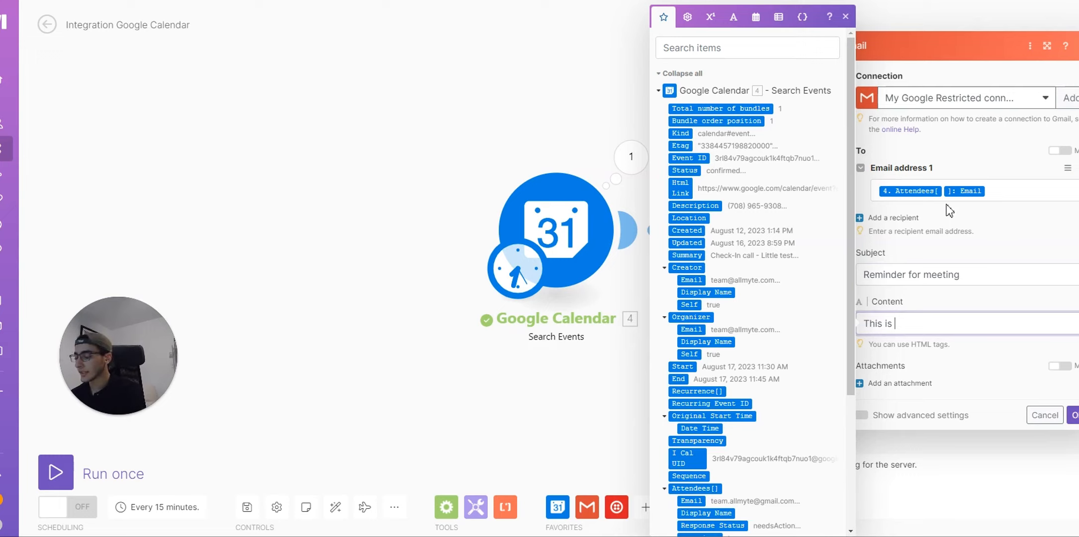
{"action": "type", "text": "reminder for our meeting tomorrow"}
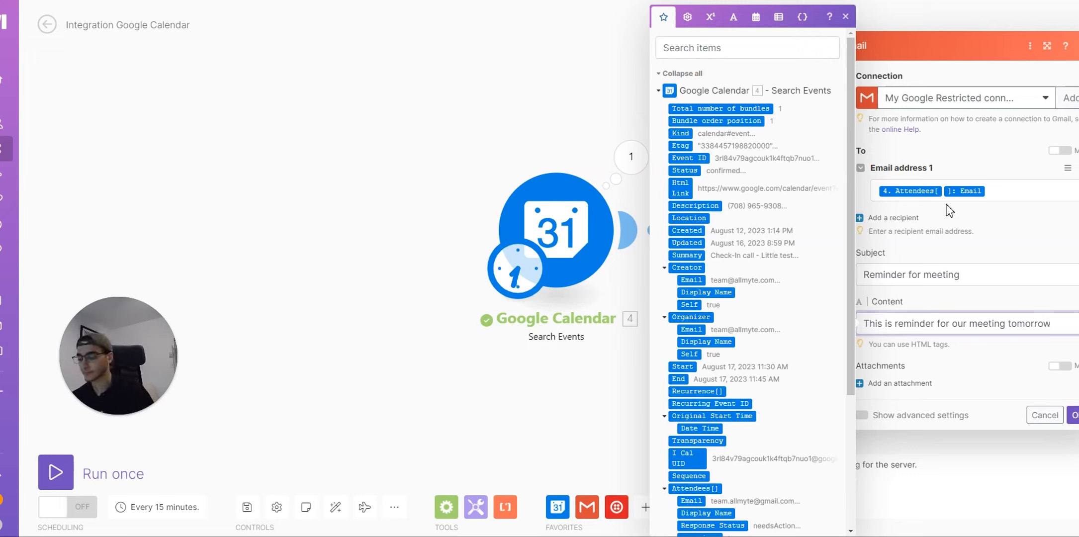
{"action": "type", "text": ". Please contact if you can"}
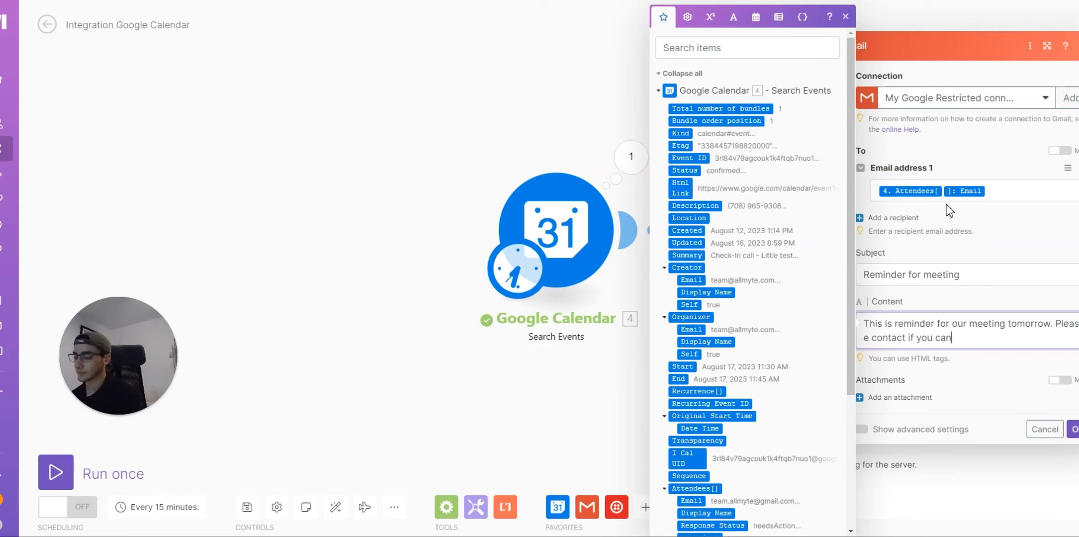
{"action": "type", "text": " make it."}
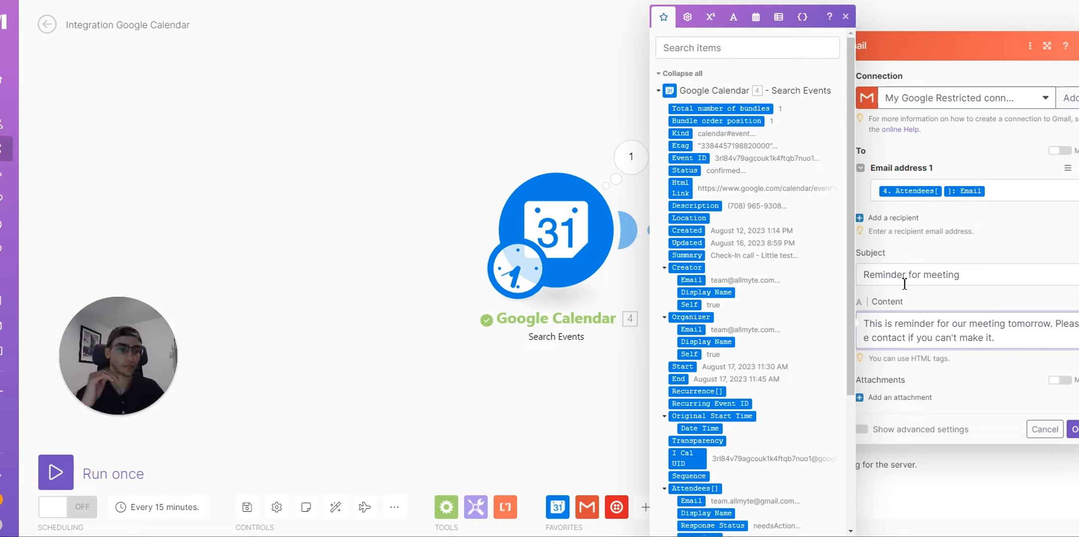
{"action": "left_click", "coordinate": [920, 274]}
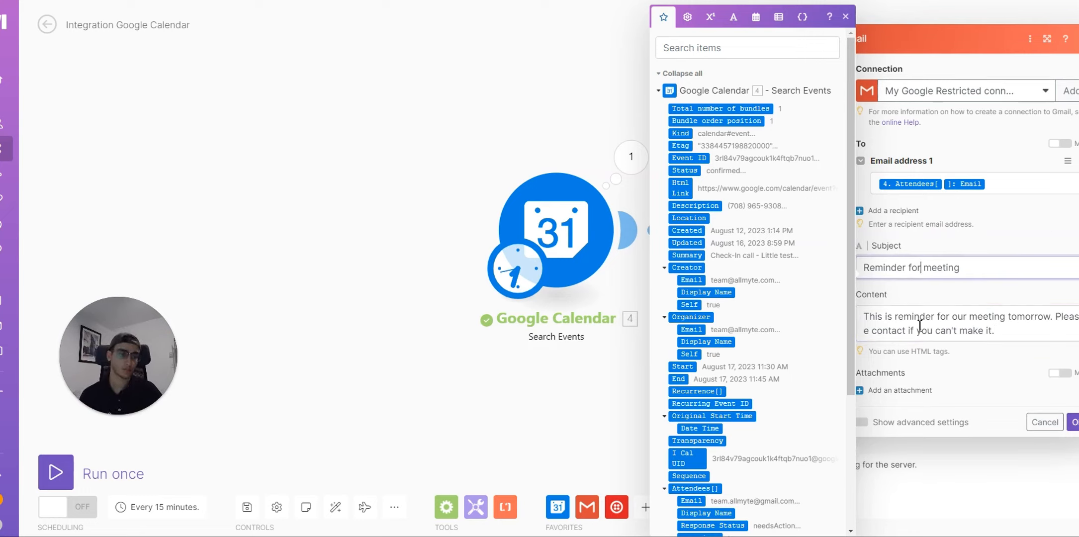
{"action": "left_click", "coordinate": [894, 317]}
{"action": "type", "text": "a"}
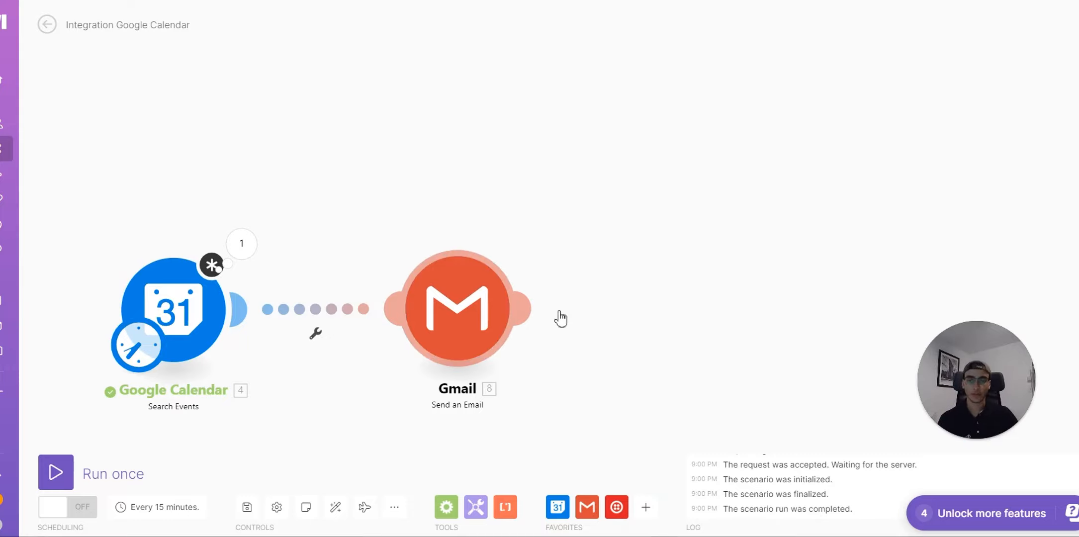
Step: Move the Gmail module further right and check its connection's filter settings without changing them
{"action": "left_click_drag", "start_coordinate": [559, 312], "coordinate": [644, 308]}
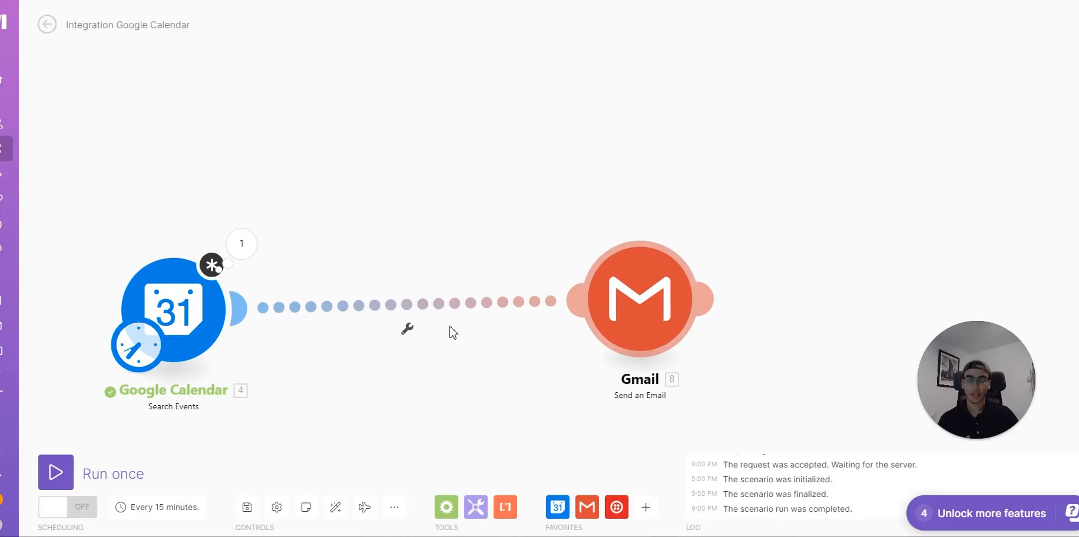
{"action": "left_click", "coordinate": [407, 311]}
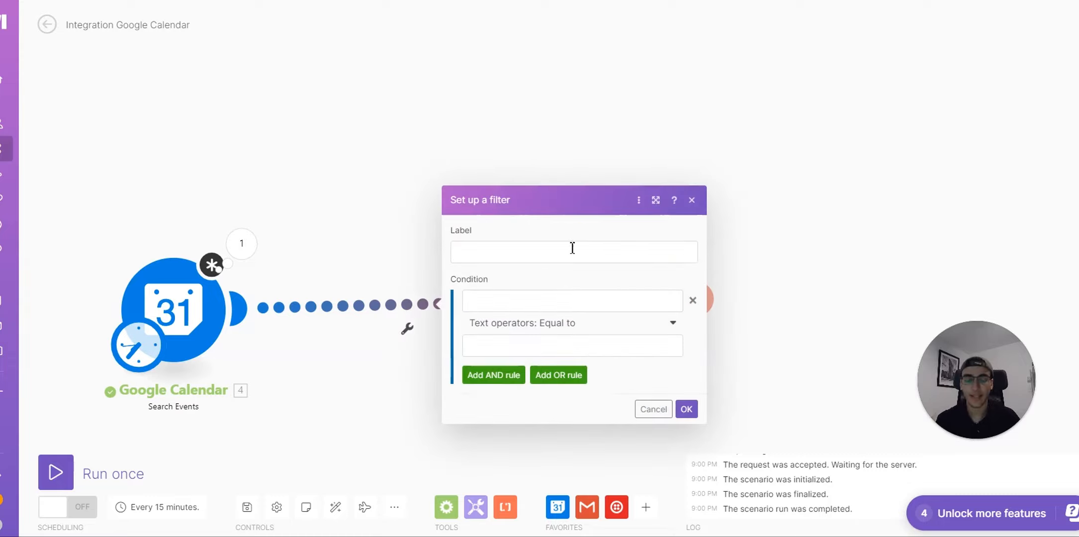
{"action": "left_click", "coordinate": [691, 200]}
{"action": "left_click", "coordinate": [533, 301]}
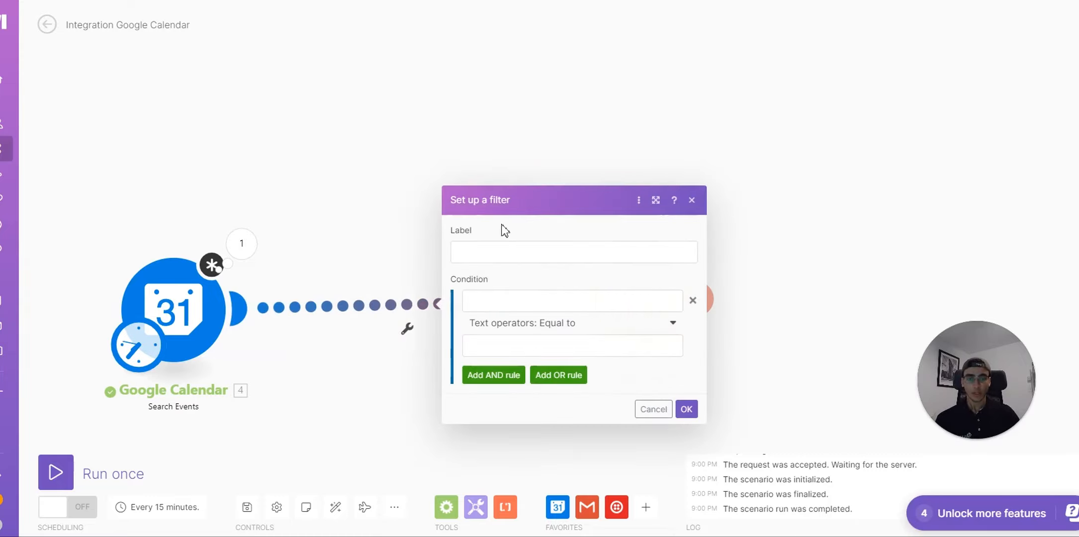
{"action": "left_click", "coordinate": [692, 200]}
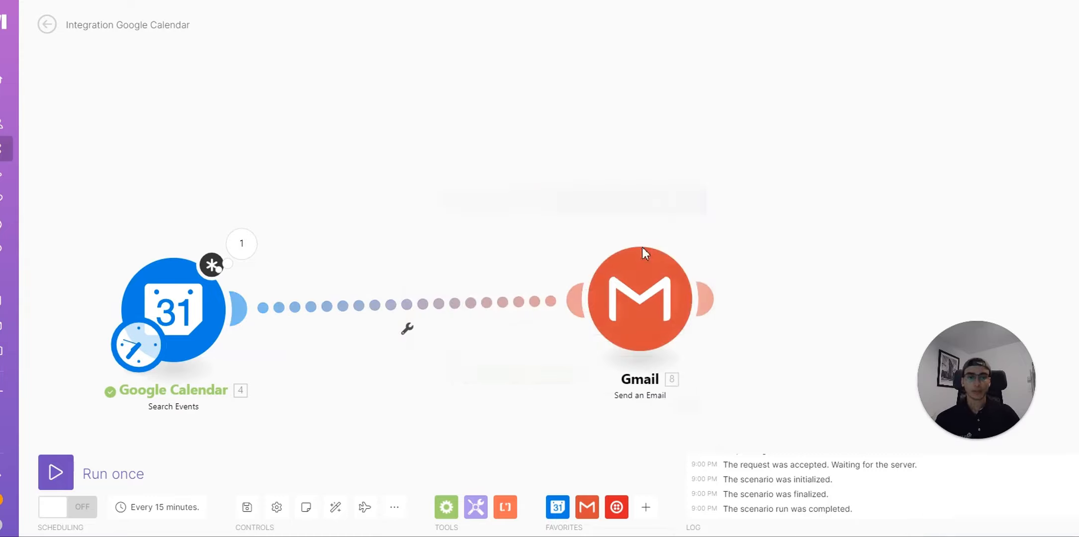
Step: Insert a router between Google Calendar and Gmail and give it a second, empty route
{"action": "right_click", "coordinate": [513, 302]}
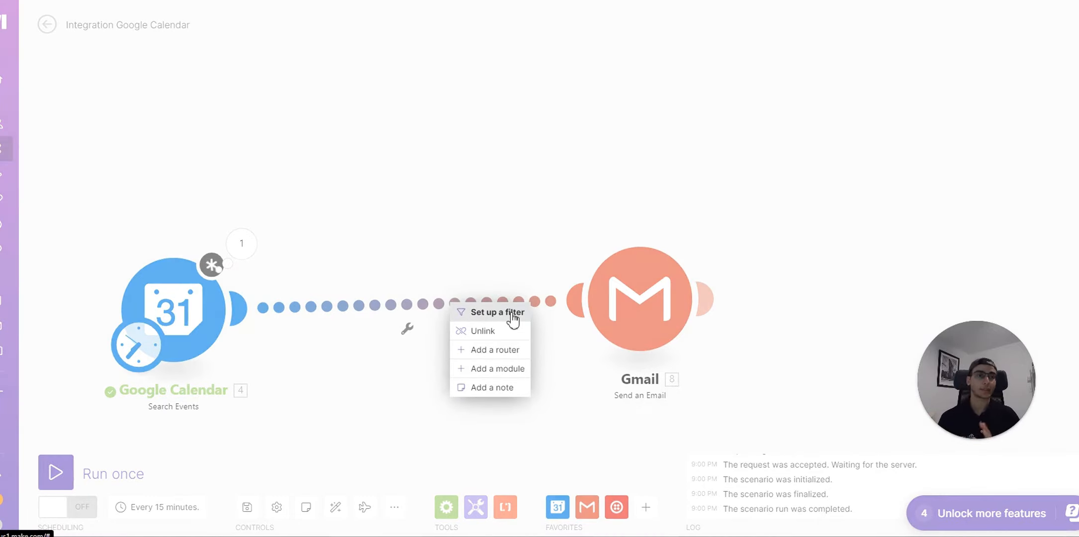
{"action": "left_click", "coordinate": [500, 351]}
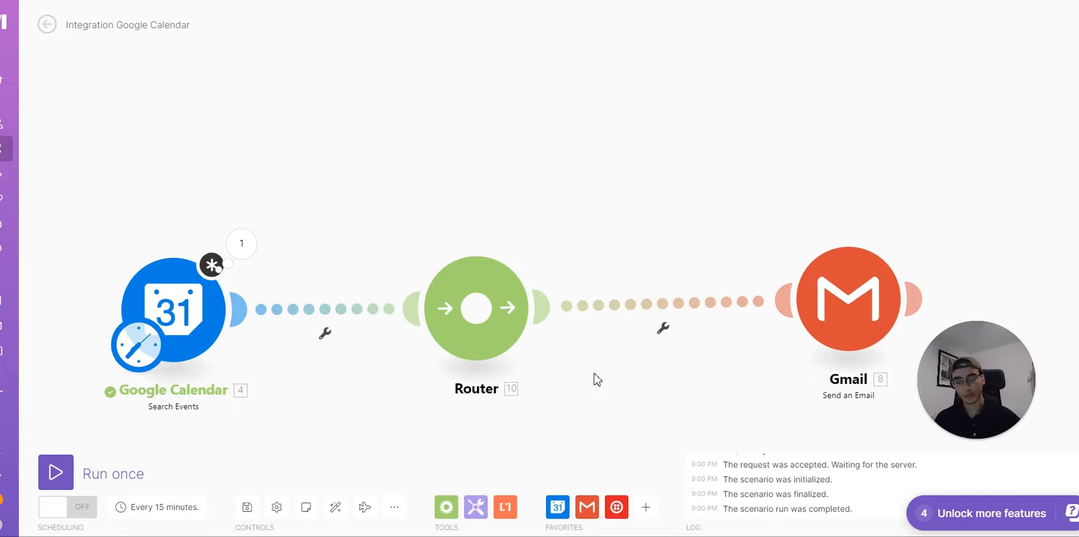
{"action": "left_click", "coordinate": [513, 311]}
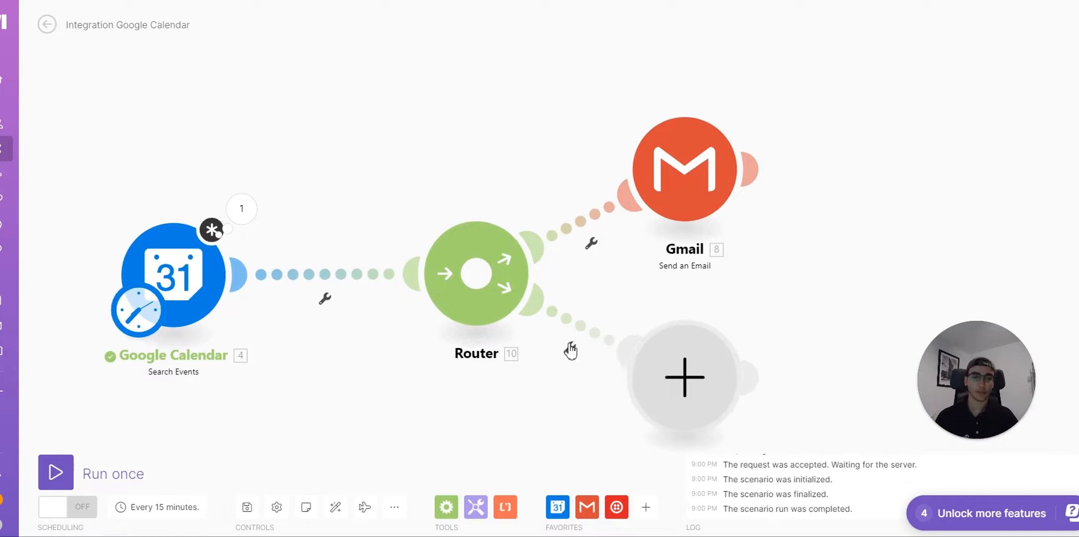
{"action": "left_click", "coordinate": [570, 348]}
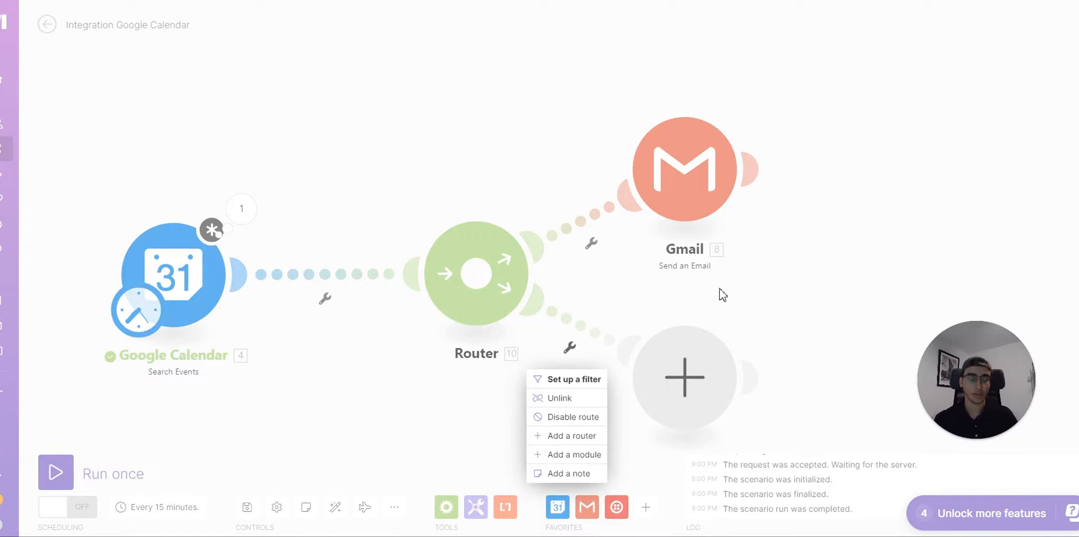
{"action": "left_click", "coordinate": [779, 331]}
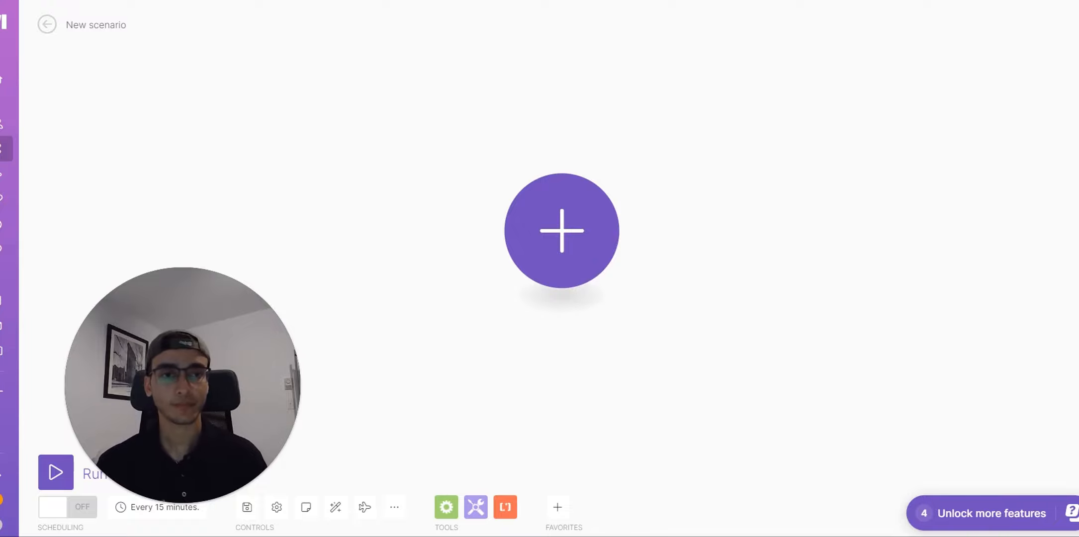
Step: Start the scenario with a Webhooks Custom webhook trigger
{"action": "left_click", "coordinate": [555, 257]}
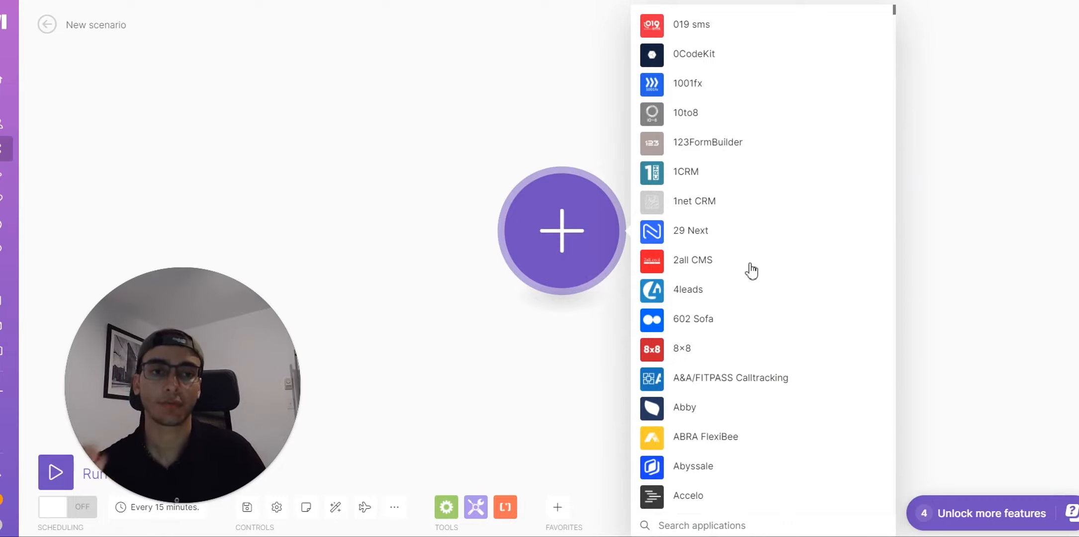
{"action": "scroll", "coordinate": [779, 358], "scroll_direction": "down", "scroll_amount": 1}
{"action": "scroll", "coordinate": [779, 358], "scroll_direction": "down", "scroll_amount": 4}
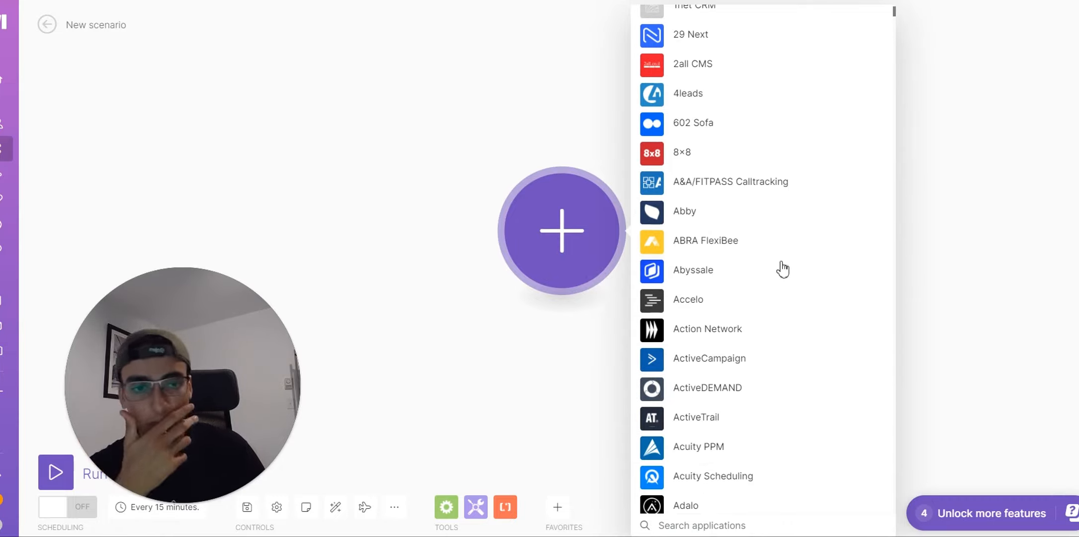
{"action": "type", "text": "web"}
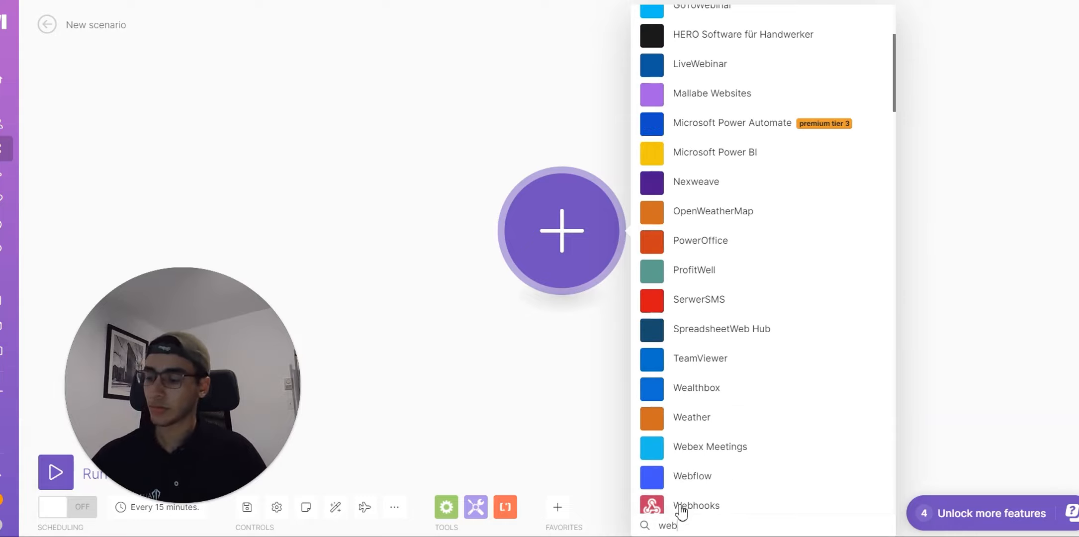
{"action": "scroll", "coordinate": [776, 238], "scroll_direction": "up", "scroll_amount": 4}
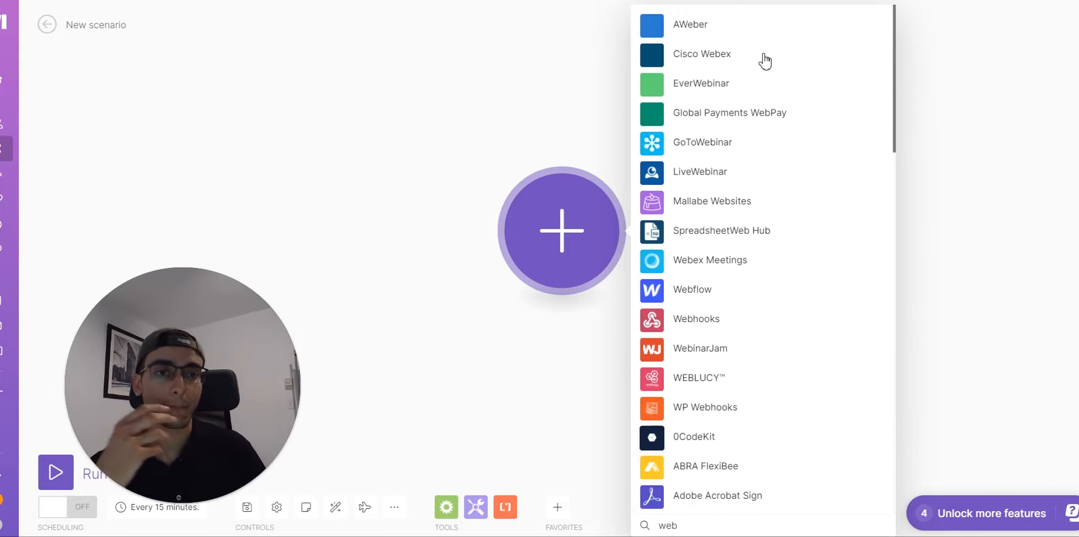
{"action": "left_click", "coordinate": [700, 323]}
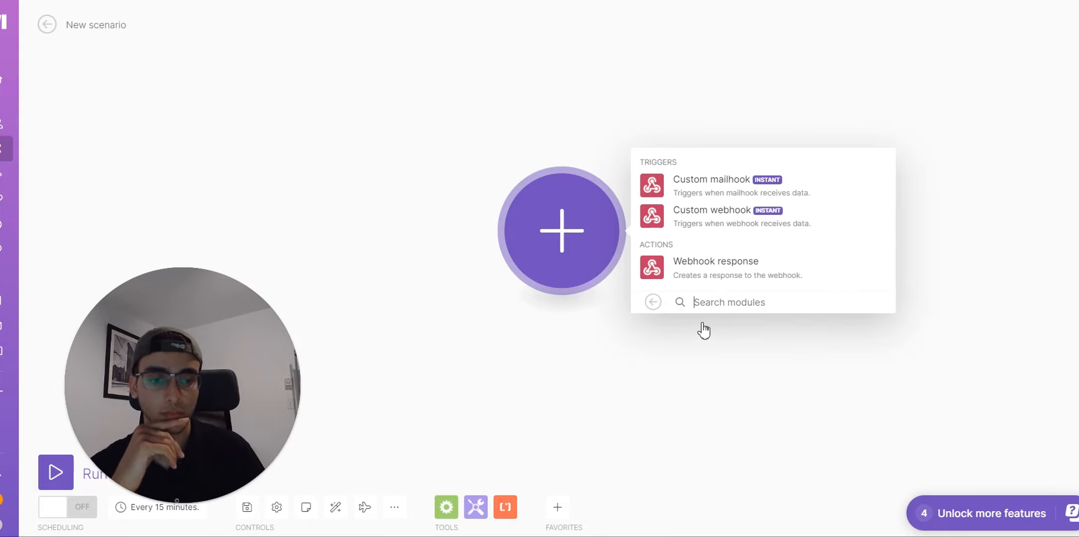
{"action": "left_click", "coordinate": [737, 230]}
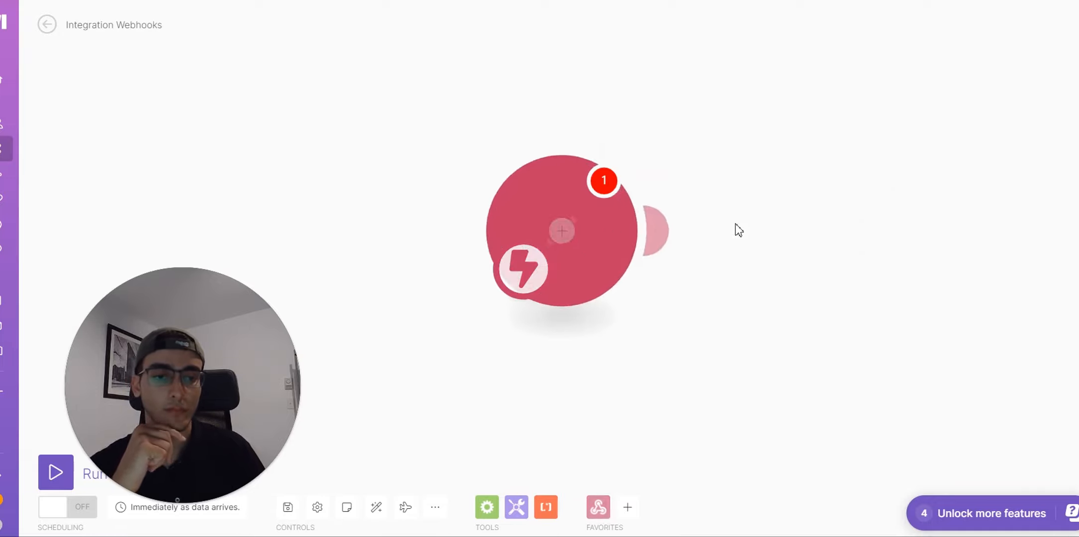
Step: Create and save a new webhook named 'failsafe - yt' for the trigger
{"action": "left_click", "coordinate": [736, 227]}
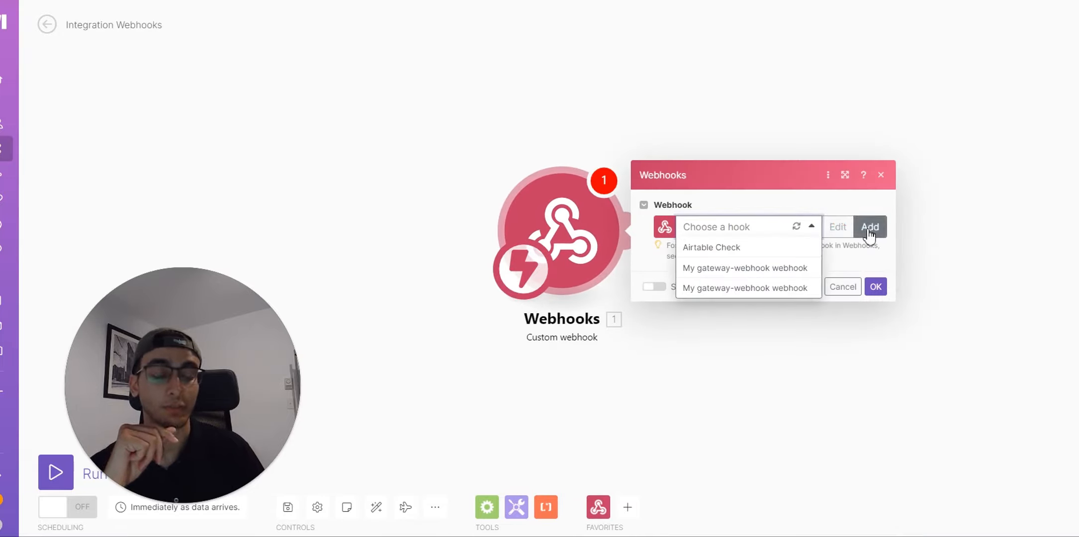
{"action": "left_click", "coordinate": [869, 227]}
{"action": "triple_click", "coordinate": [727, 179]}
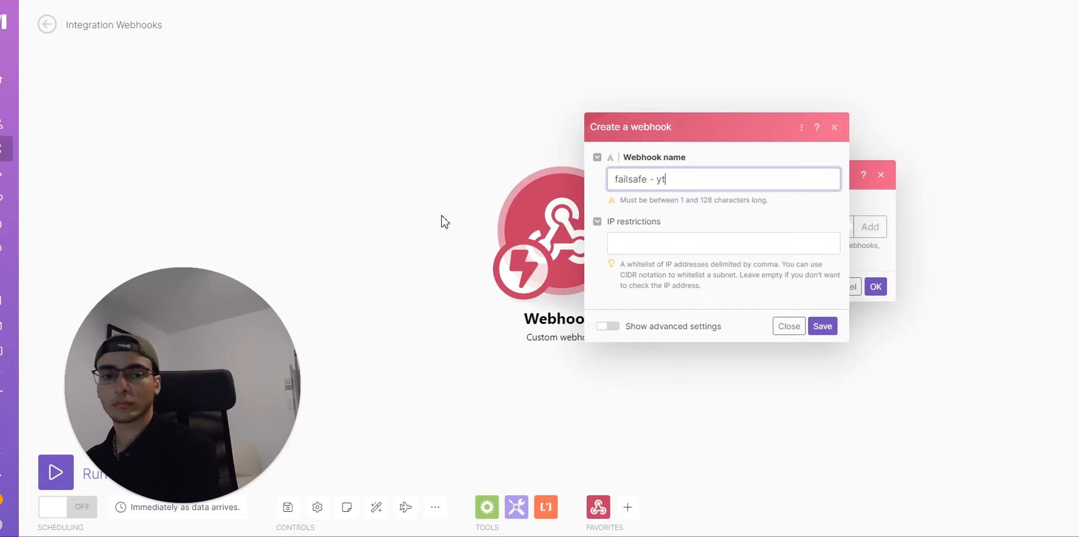
{"action": "left_click", "coordinate": [815, 328]}
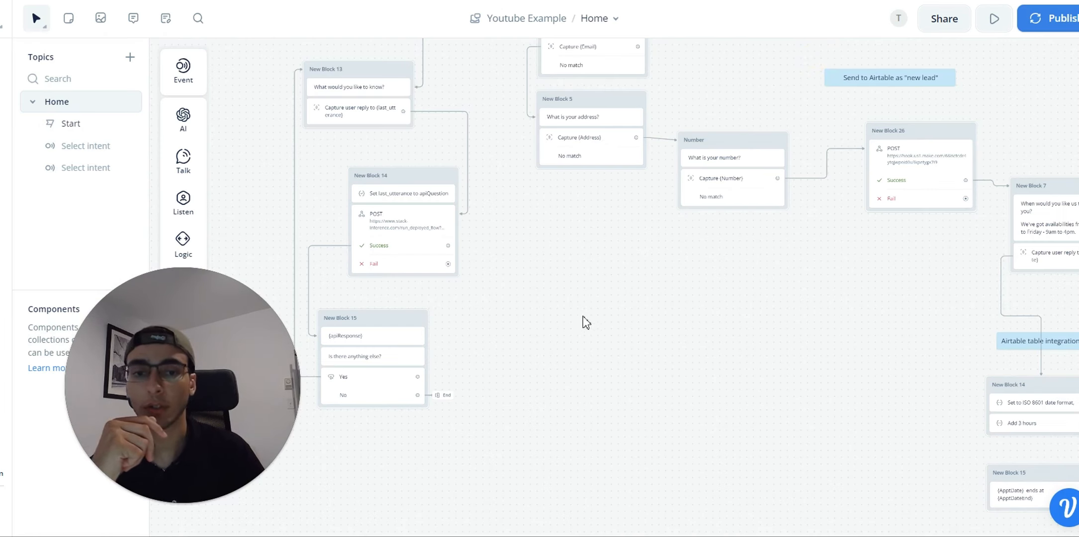
Step: Pan the Youtube Example flow to center on New Block 14 and its neighbours
{"action": "scroll", "coordinate": [571, 353], "scroll_direction": "left", "scroll_amount": 5}
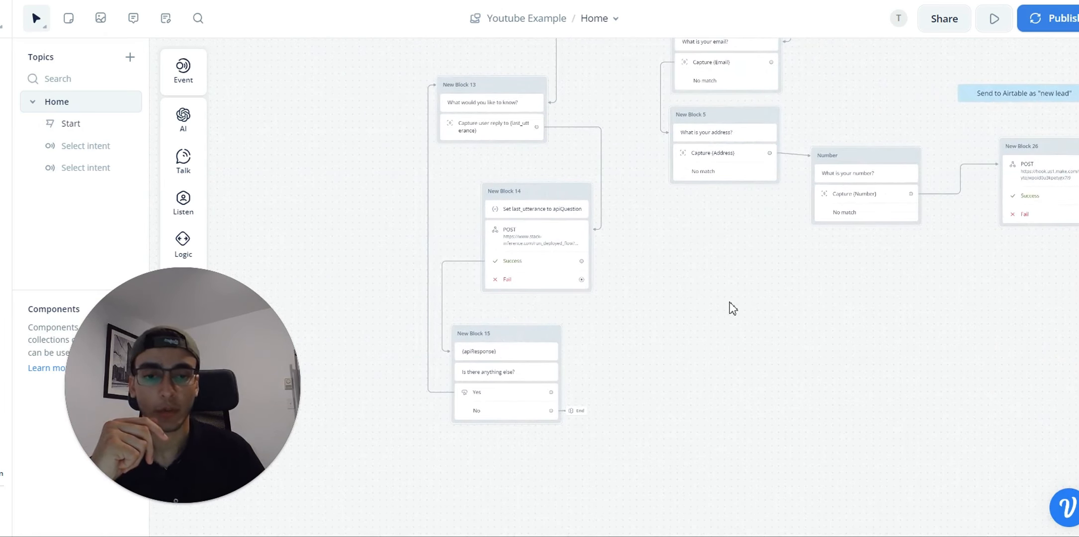
{"action": "left_click_drag", "start_coordinate": [729, 328], "coordinate": [862, 318]}
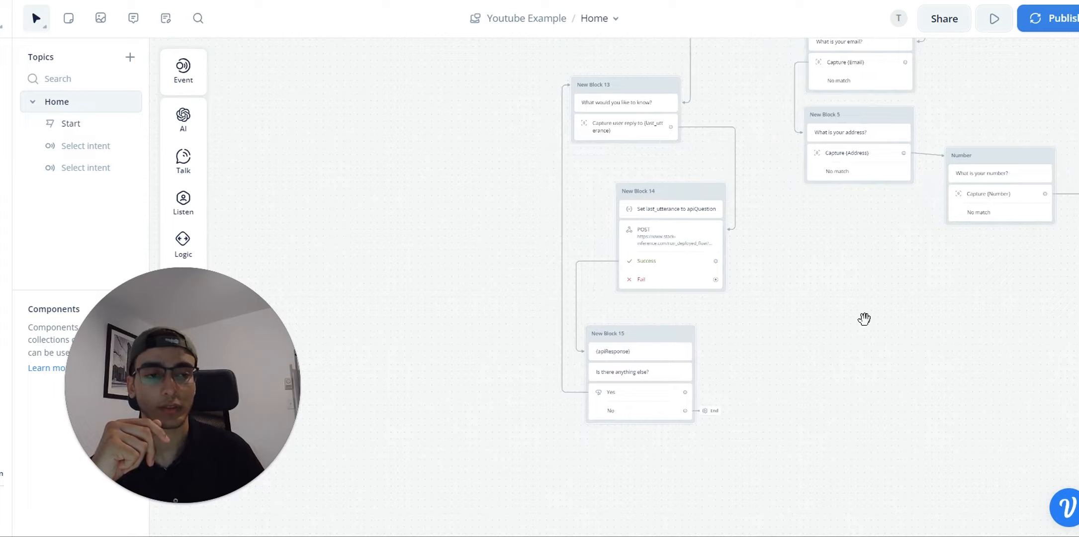
{"action": "scroll", "coordinate": [771, 282], "scroll_direction": "up", "scroll_amount": 3}
{"action": "scroll", "coordinate": [768, 276], "scroll_direction": "up", "scroll_amount": 1}
{"action": "left_click_drag", "start_coordinate": [726, 201], "coordinate": [653, 211]}
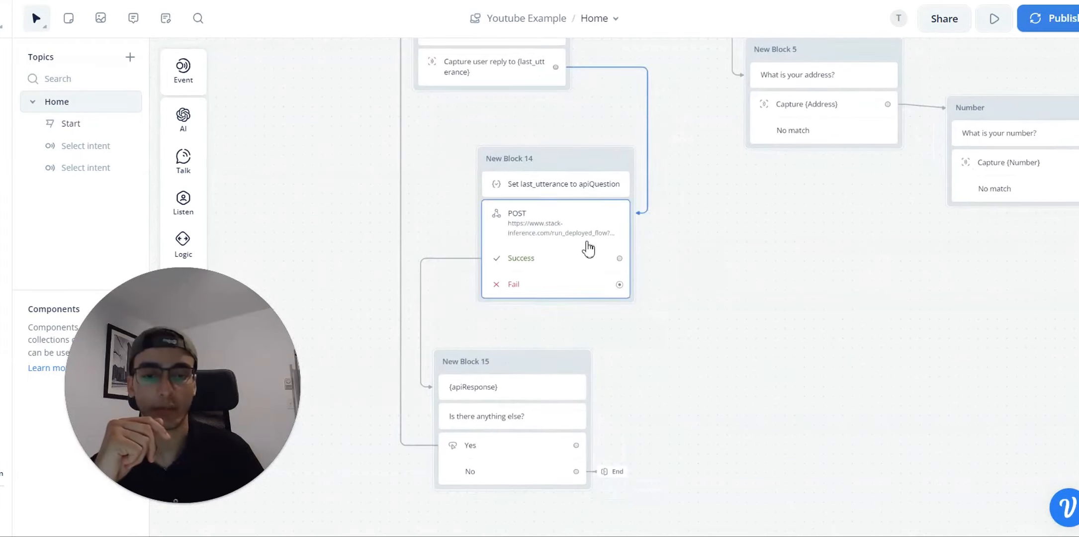
{"action": "scroll", "coordinate": [569, 236], "scroll_direction": "up", "scroll_amount": 3}
{"action": "scroll", "coordinate": [716, 249], "scroll_direction": "down", "scroll_amount": 2}
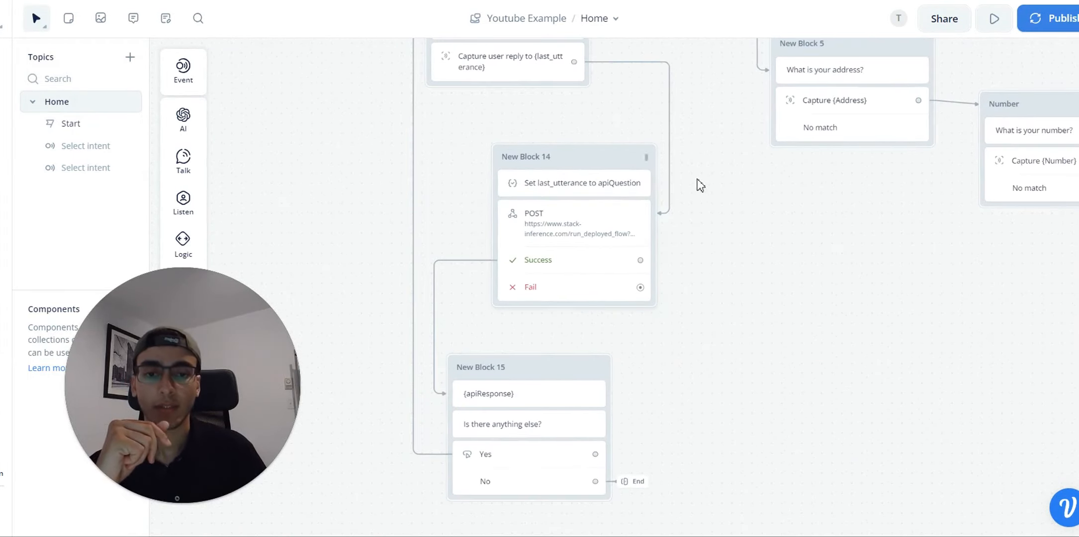
{"action": "left_click_drag", "start_coordinate": [698, 183], "coordinate": [743, 190]}
{"action": "scroll", "coordinate": [756, 233], "scroll_direction": "down", "scroll_amount": 1}
{"action": "left_click_drag", "start_coordinate": [787, 277], "coordinate": [757, 262]}
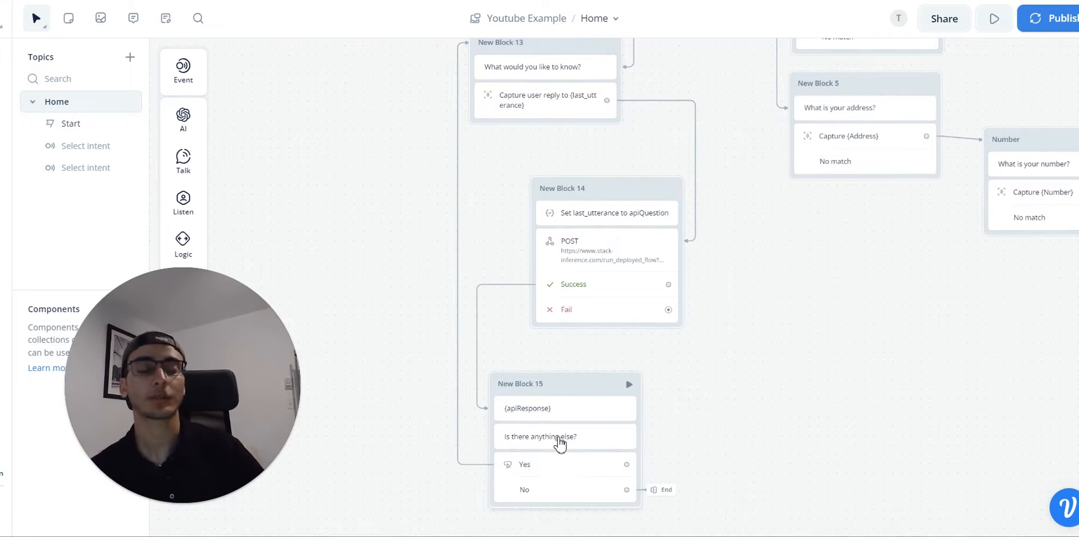
{"action": "left_click_drag", "start_coordinate": [746, 298], "coordinate": [632, 275]}
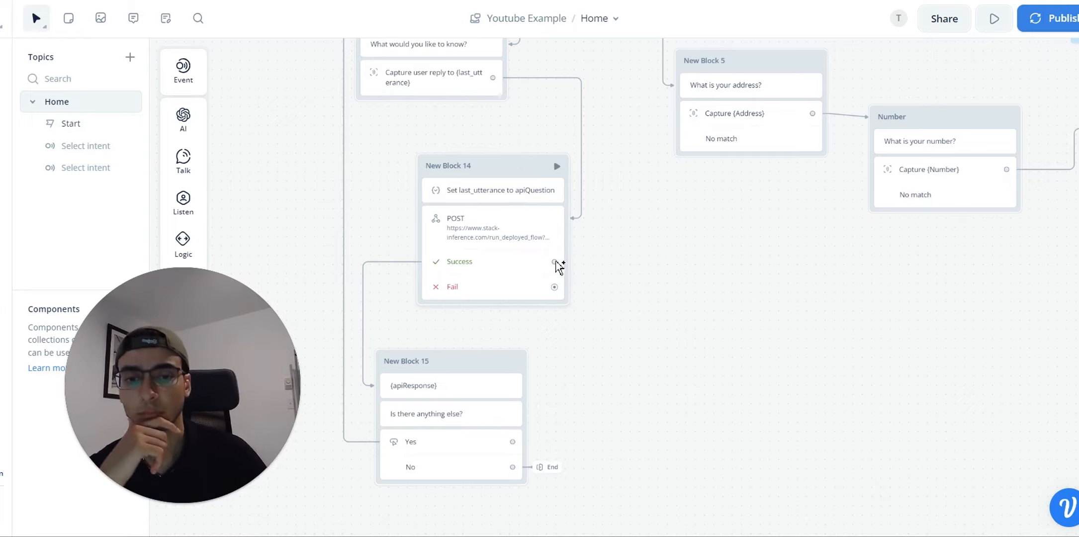
Step: Move New Block 14 up-left and draw a connector from its Success path toward a Logic step
{"action": "left_click_drag", "start_coordinate": [504, 163], "coordinate": [467, 135]}
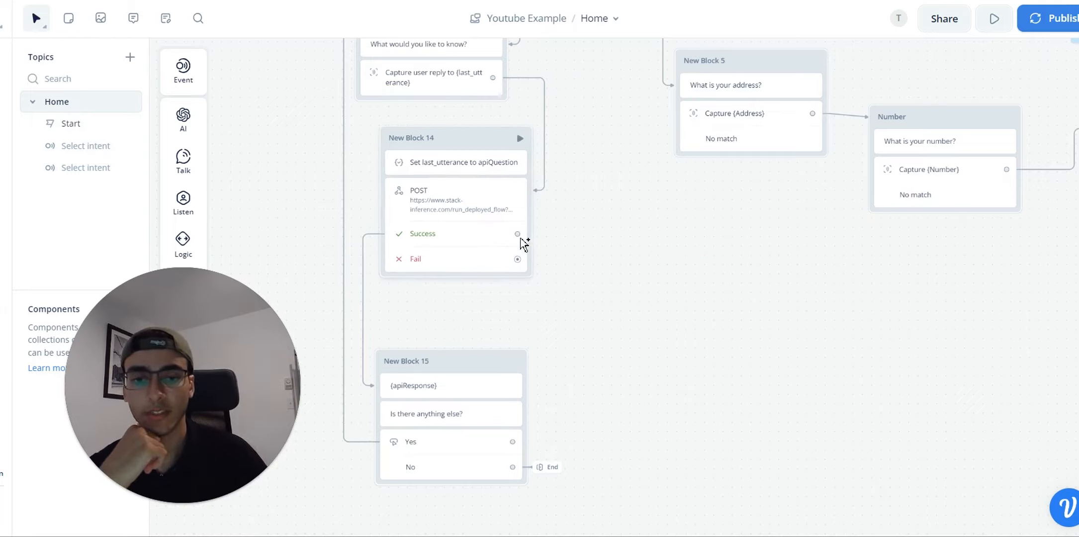
{"action": "left_click_drag", "start_coordinate": [517, 233], "coordinate": [637, 284]}
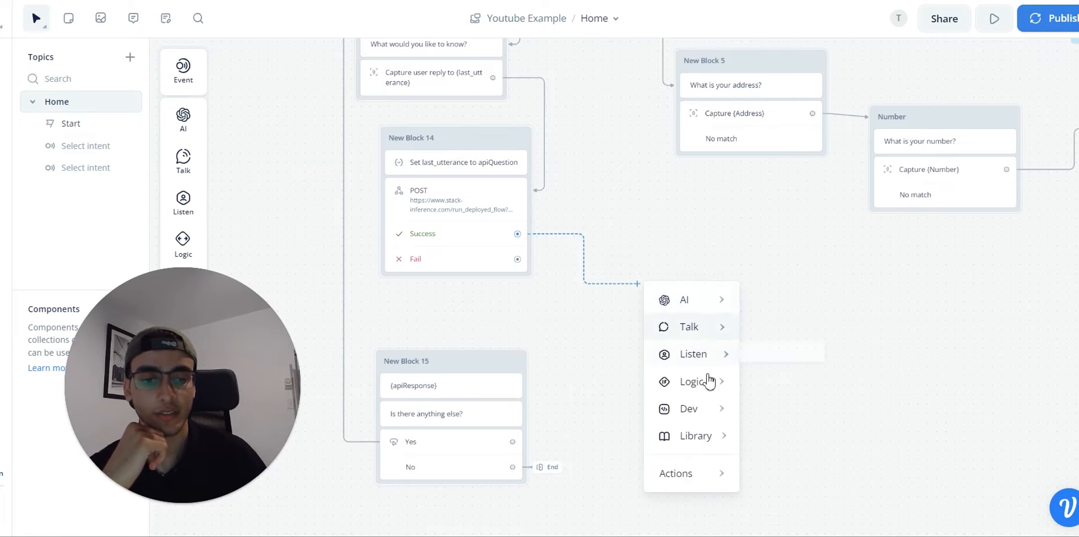
{"action": "mouse_move", "coordinate": [705, 379]}
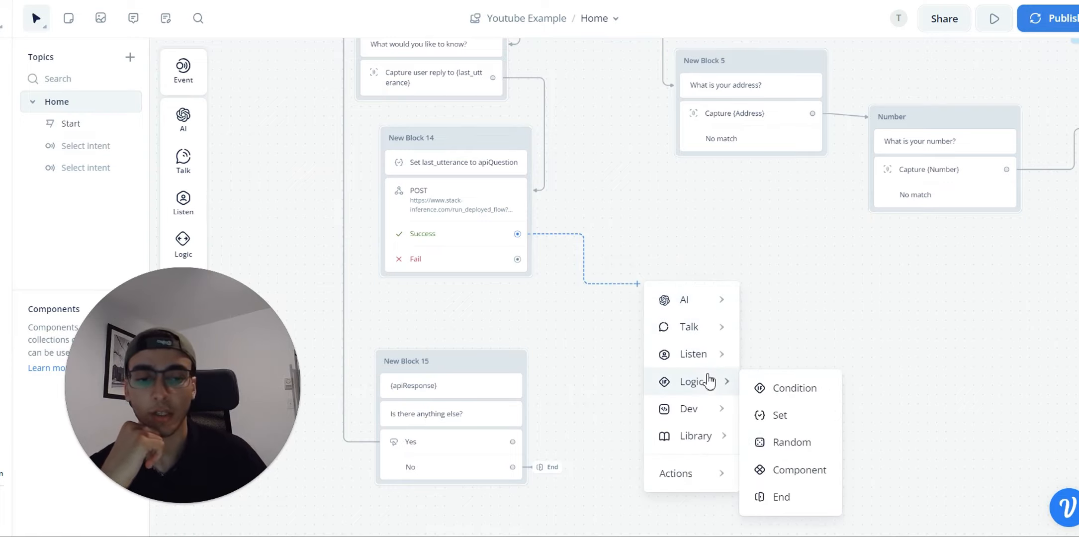
Step: Add a Condition step after the Success path, labelled for apiResponse being idk
{"action": "left_click", "coordinate": [800, 392]}
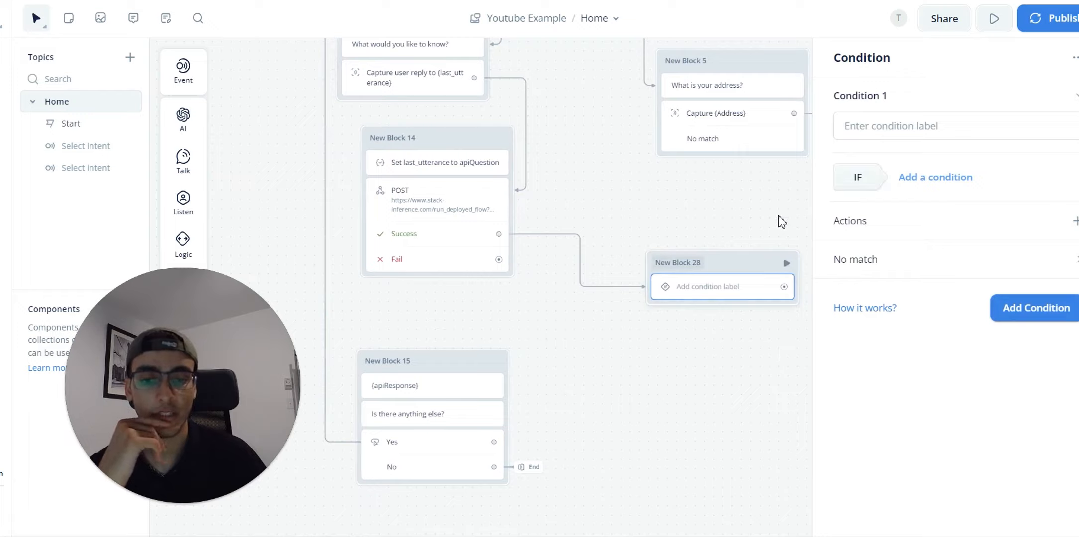
{"action": "left_click", "coordinate": [893, 128]}
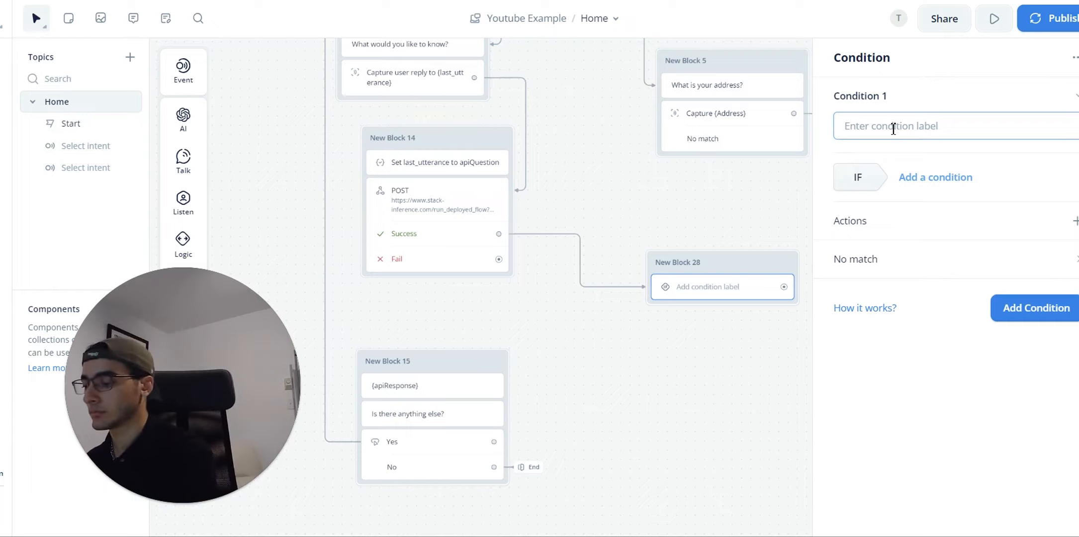
{"action": "type", "text": "If answe"}
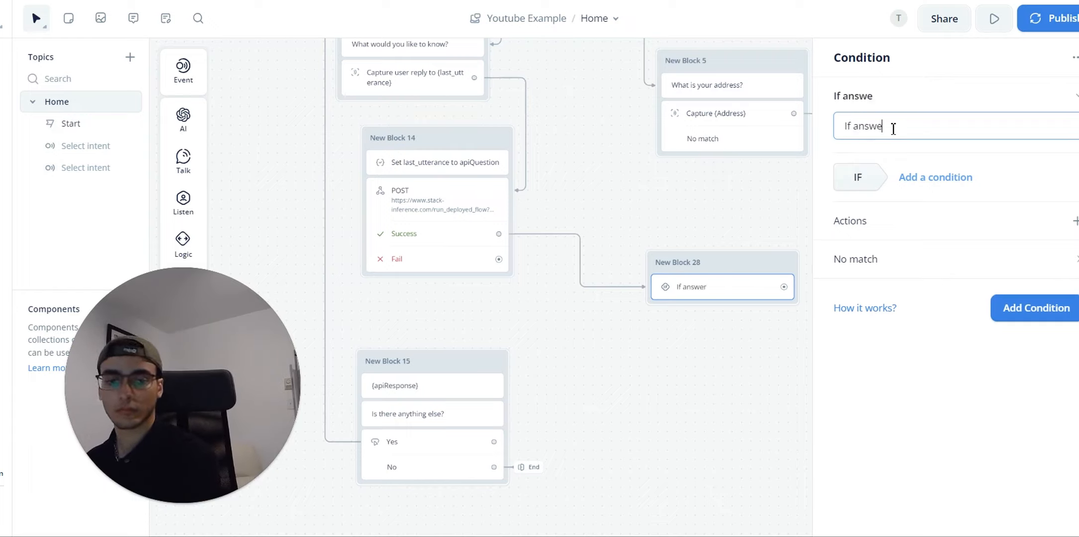
{"action": "key", "text": "BackSpace"}
{"action": "key", "text": "BackSpace"}
{"action": "key", "text": "BackSpace"}
{"action": "key", "text": "BackSpace"}
{"action": "type", "text": "pi"}
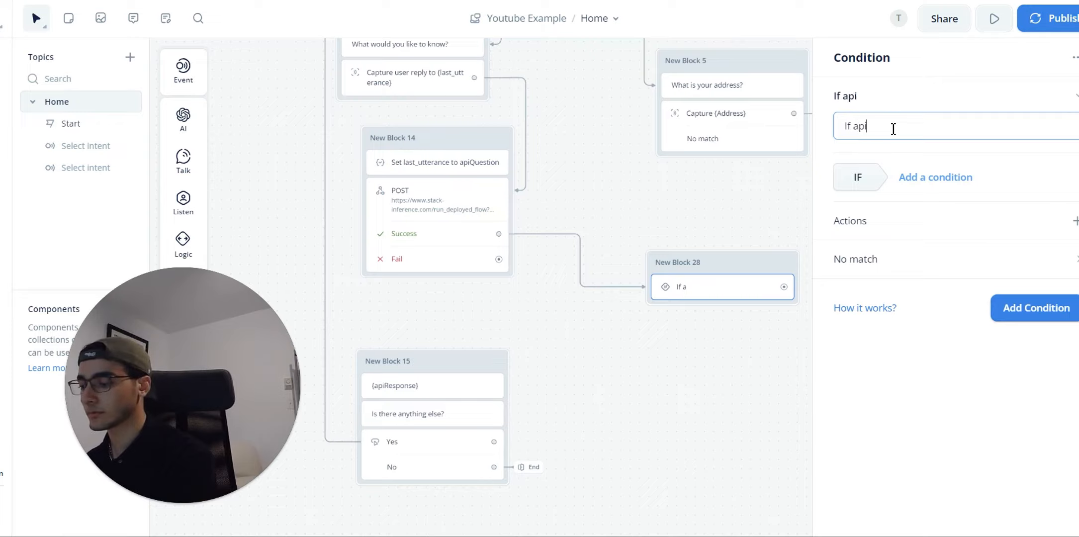
{"action": "key", "text": "BackSpace"}
{"action": "key", "text": "BackSpace"}
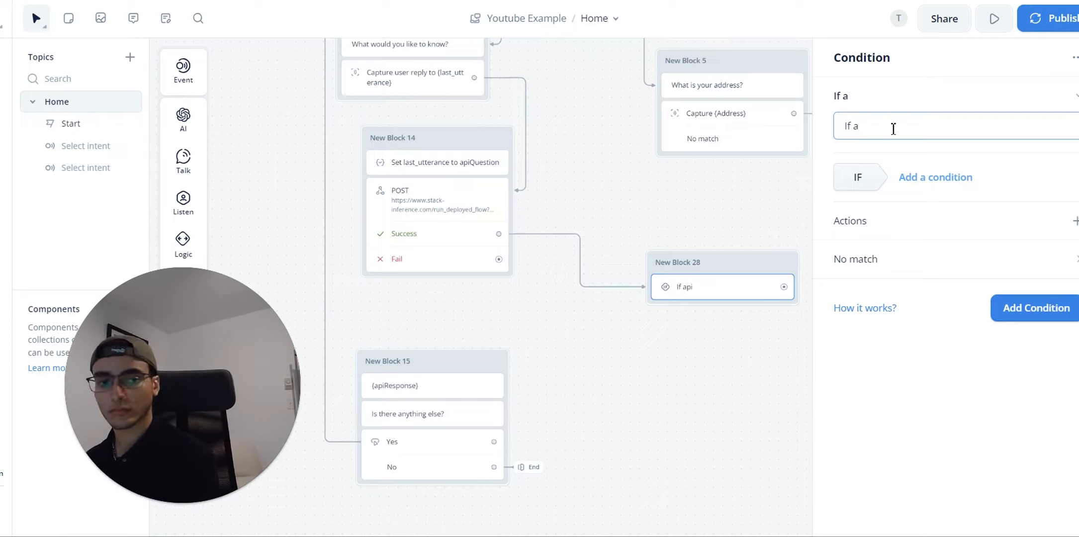
{"action": "type", "text": "piReso"}
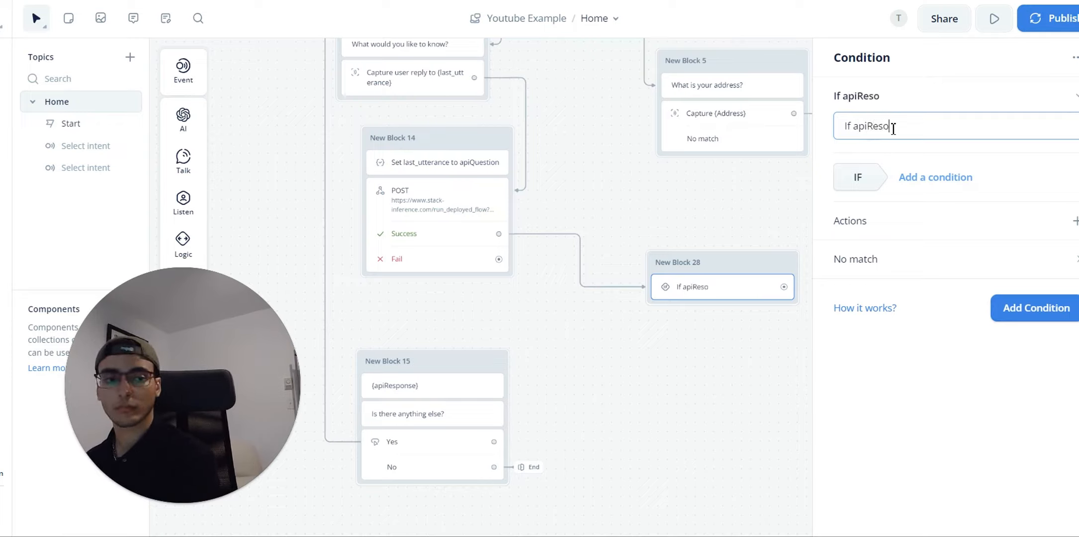
{"action": "key", "text": "BackSpace"}
{"action": "type", "text": "npos"}
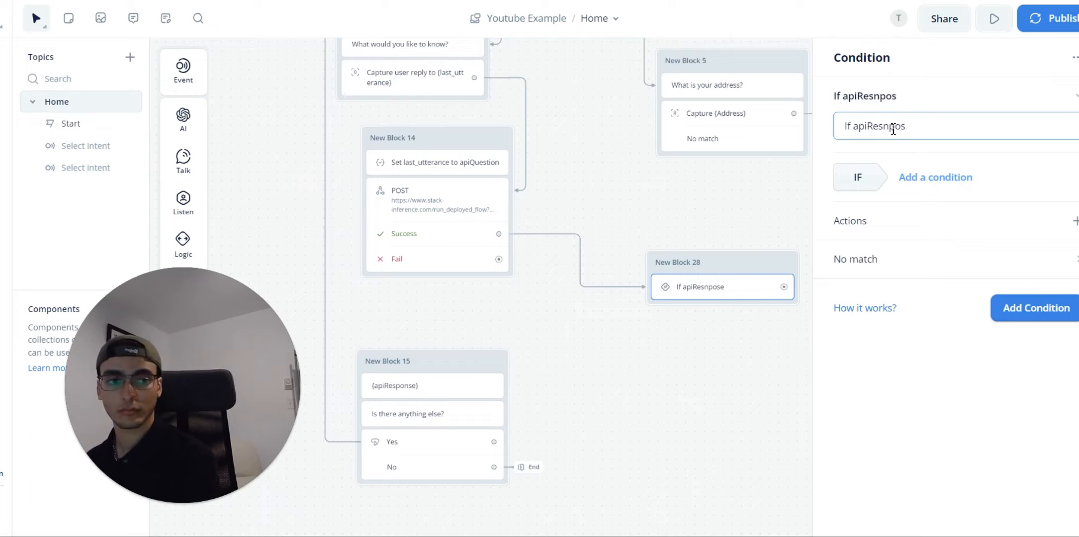
{"action": "type", "text": "eponse is"}
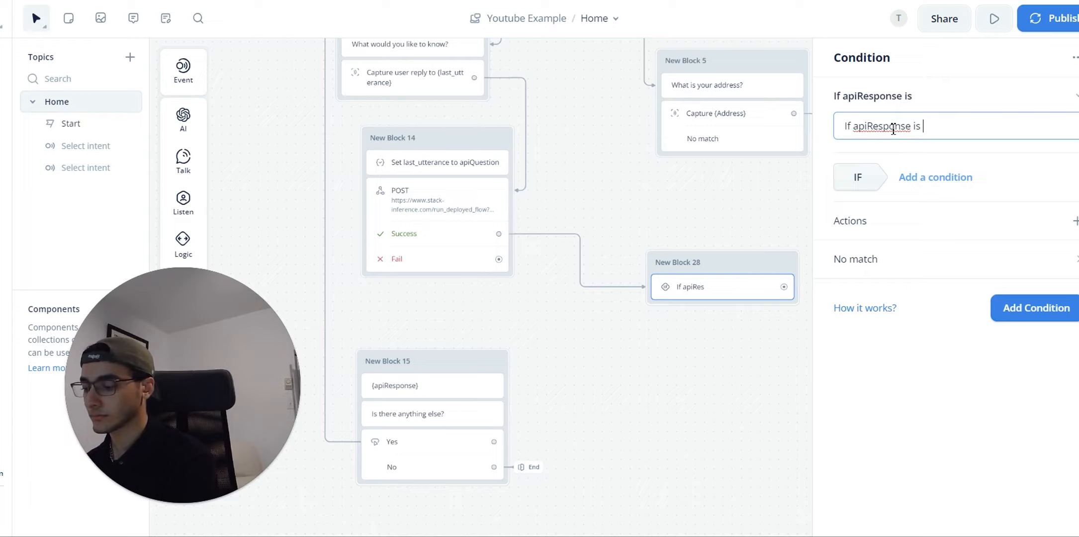
{"action": "type", "text": " idk"}
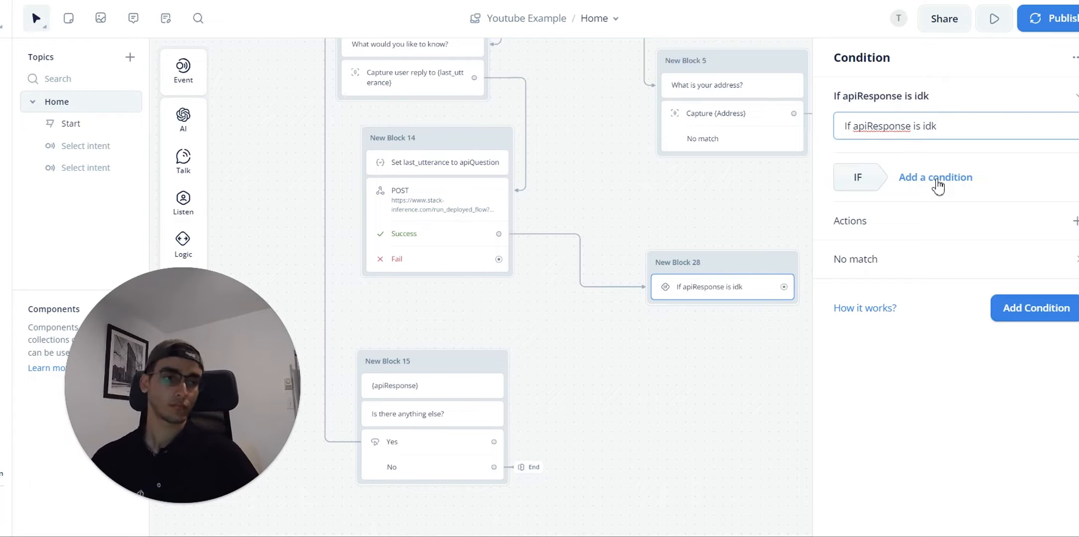
{"action": "left_click", "coordinate": [928, 205]}
Step: Set the condition rule to variable apiResponse is "idk"
{"action": "left_click", "coordinate": [929, 204]}
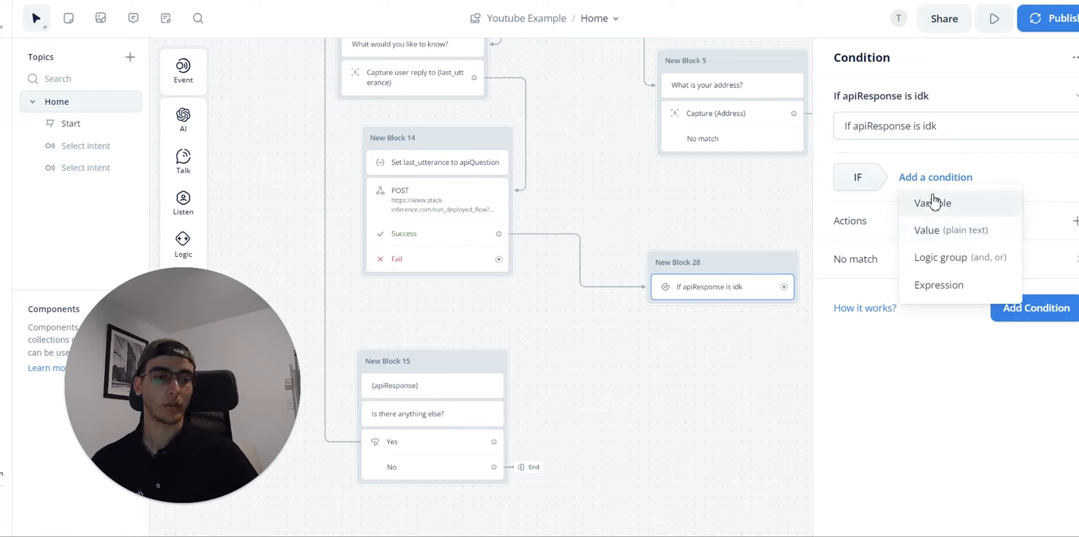
{"action": "left_click", "coordinate": [933, 202]}
{"action": "left_click", "coordinate": [946, 239]}
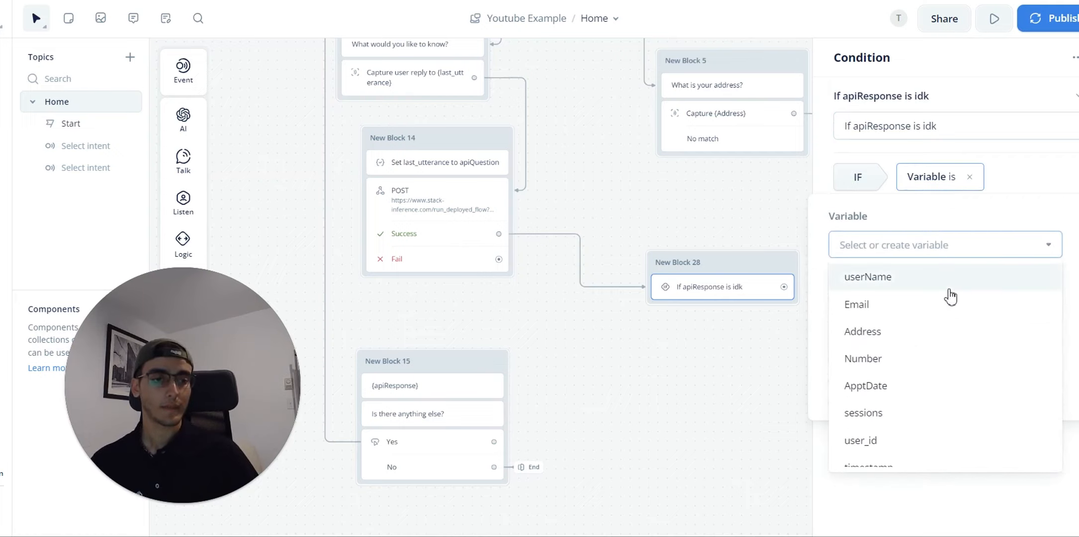
{"action": "type", "text": "a"}
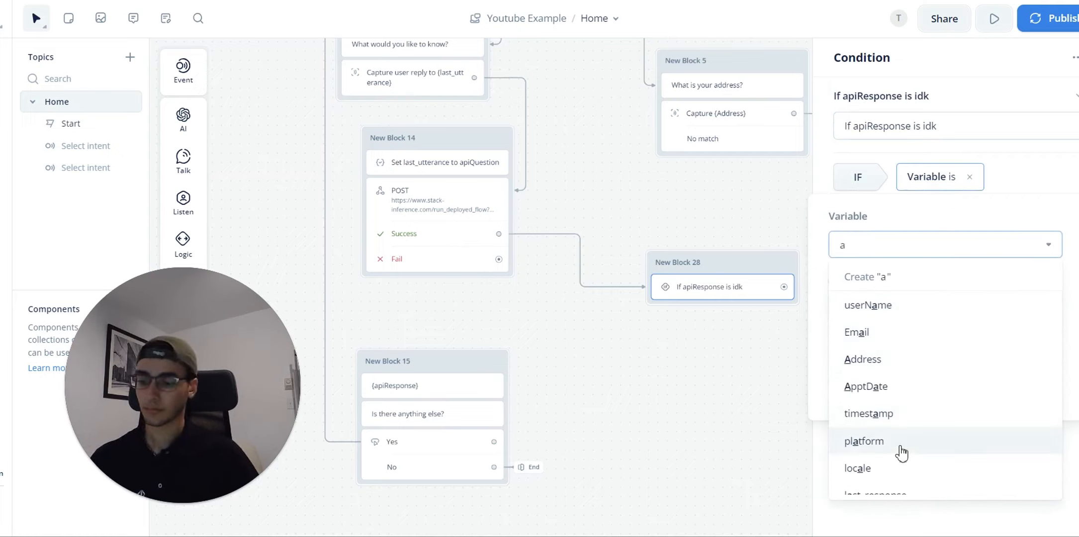
{"action": "type", "text": "pi"}
{"action": "left_click", "coordinate": [905, 306]}
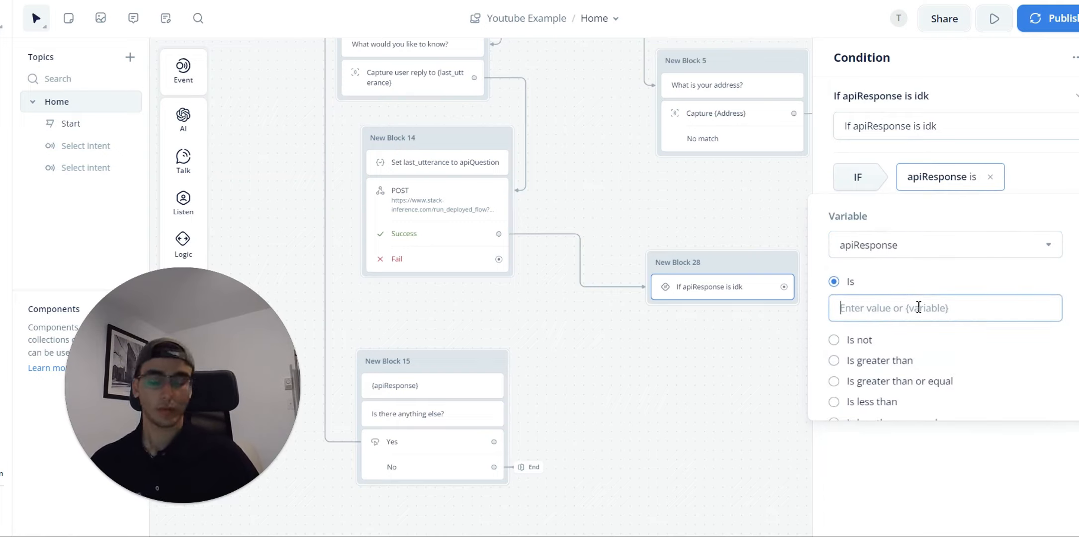
{"action": "type", "text": "\"idk"}
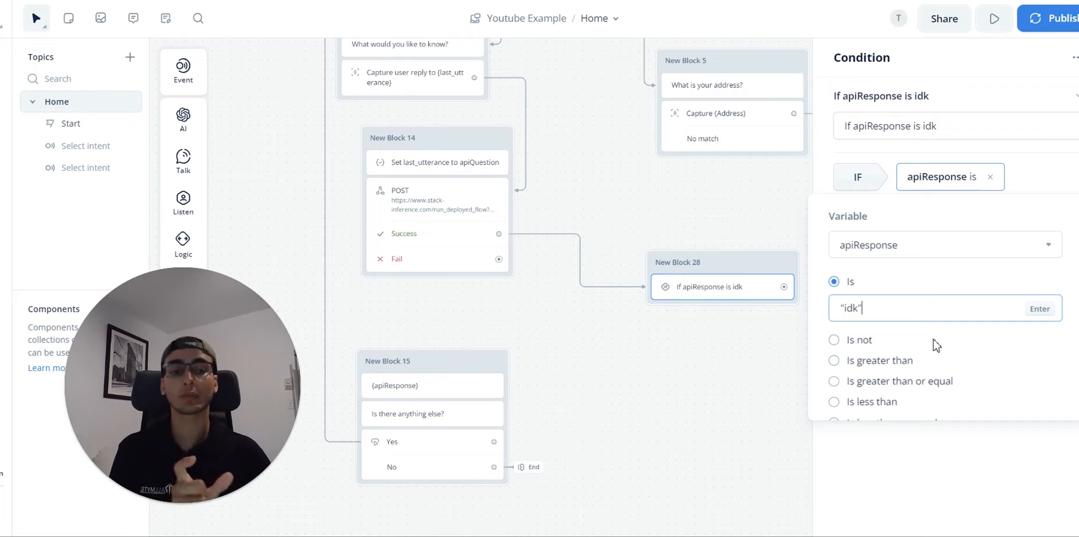
{"action": "left_click", "coordinate": [943, 465]}
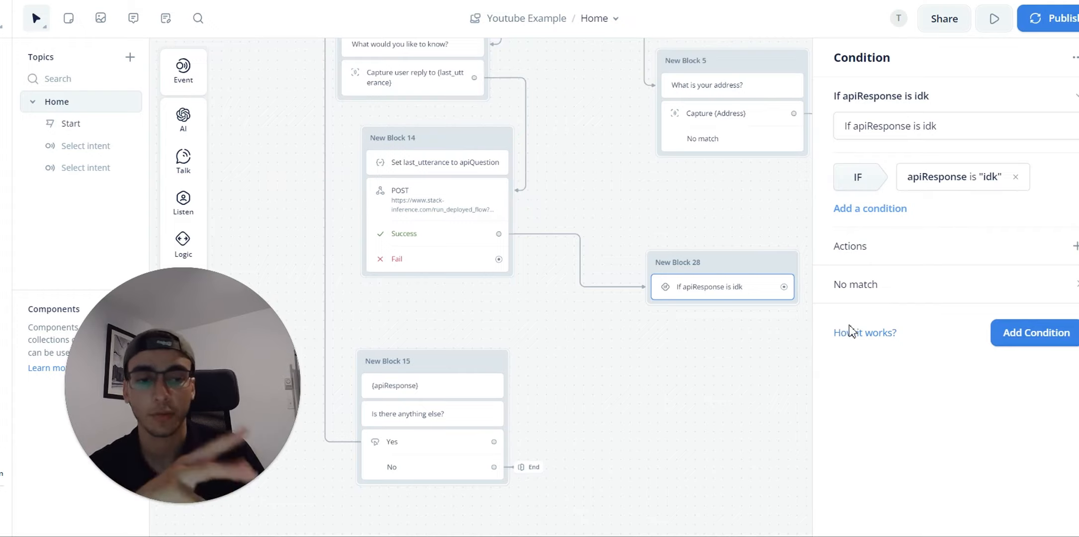
Step: Add an Else path to New Block 28's condition and link it to New Block 15
{"action": "left_click_drag", "start_coordinate": [768, 383], "coordinate": [653, 268]}
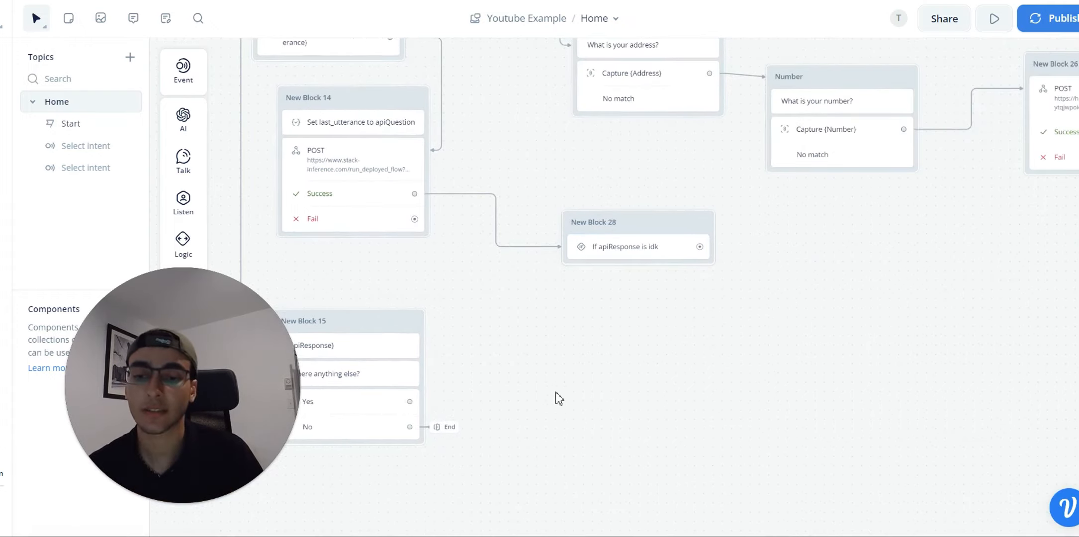
{"action": "left_click_drag", "start_coordinate": [490, 372], "coordinate": [602, 361]}
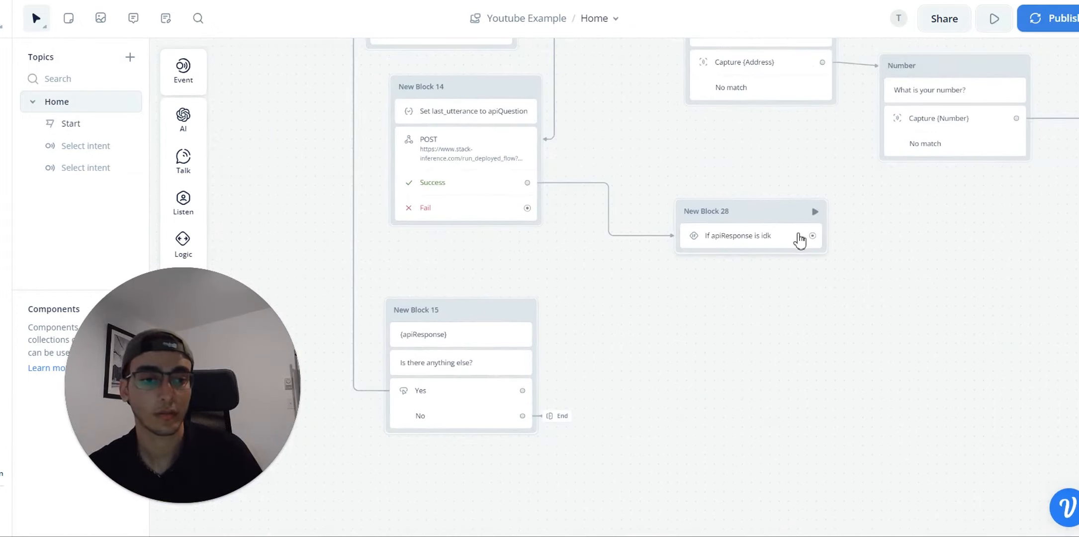
{"action": "left_click", "coordinate": [761, 235]}
{"action": "left_click", "coordinate": [1062, 291]}
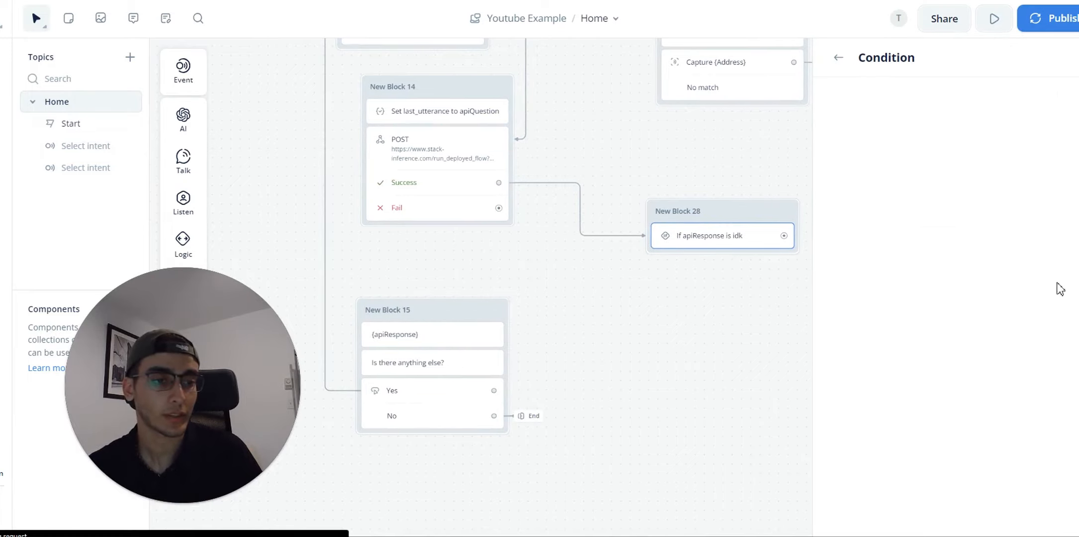
{"action": "left_click", "coordinate": [1072, 102]}
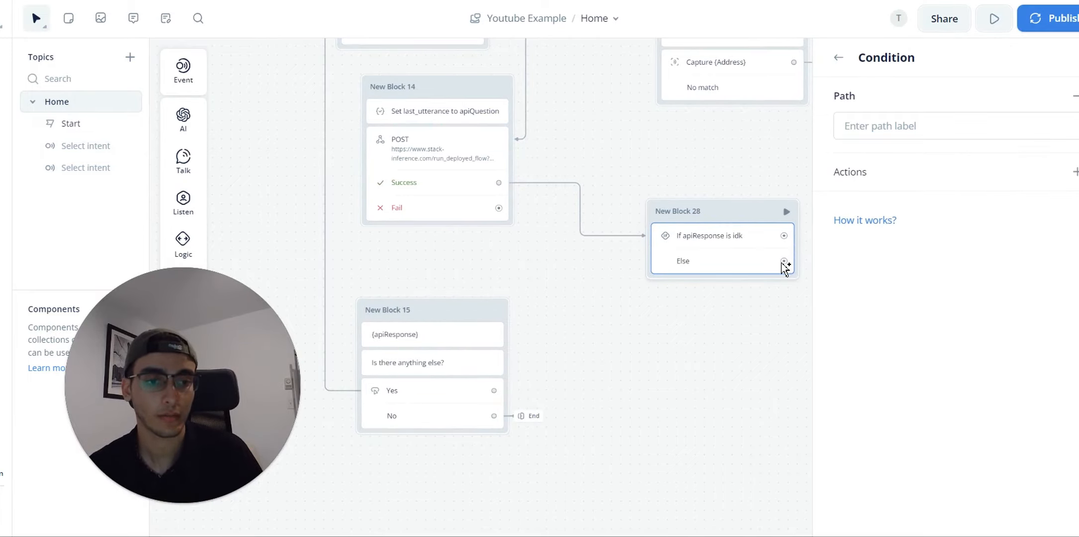
{"action": "left_click_drag", "start_coordinate": [783, 262], "coordinate": [475, 334]}
{"action": "left_click_drag", "start_coordinate": [691, 343], "coordinate": [558, 368]}
Step: Attach a new Text reply step, New Block 29, to the idk path
{"action": "left_click_drag", "start_coordinate": [641, 260], "coordinate": [739, 258]}
{"action": "mouse_move", "coordinate": [810, 303]}
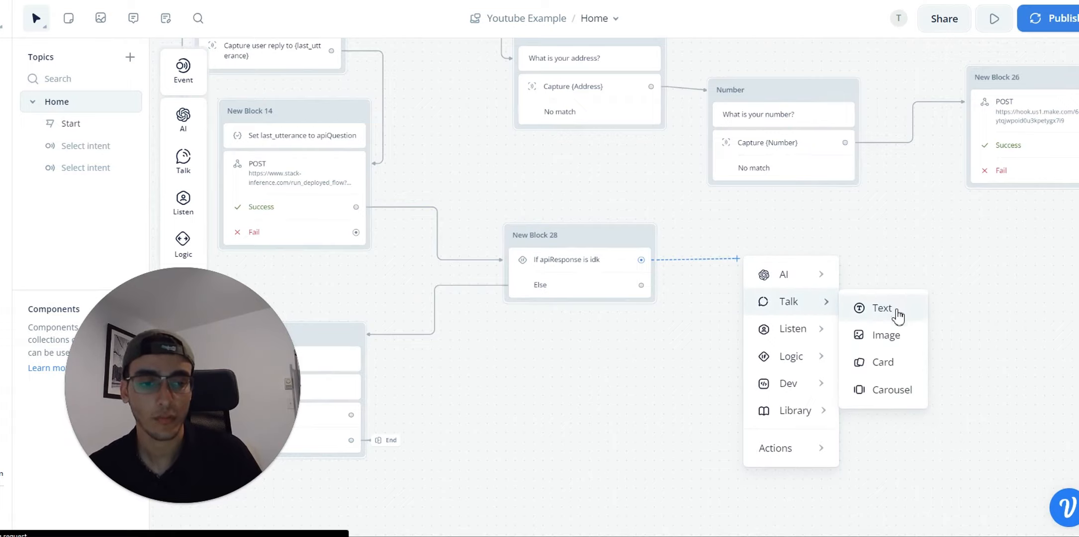
{"action": "left_click", "coordinate": [896, 310]}
{"action": "left_click_drag", "start_coordinate": [766, 234], "coordinate": [732, 205]}
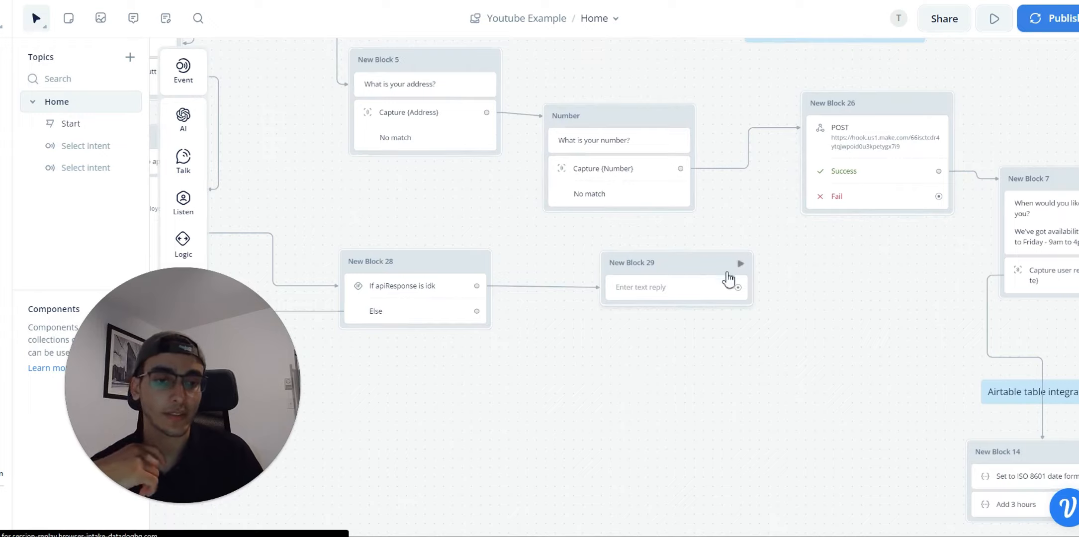
Step: Make New Block 29 reply "I'm not sure of the answer to your question", offering a help phone number
{"action": "left_click", "coordinate": [728, 279]}
{"action": "left_click", "coordinate": [934, 124]}
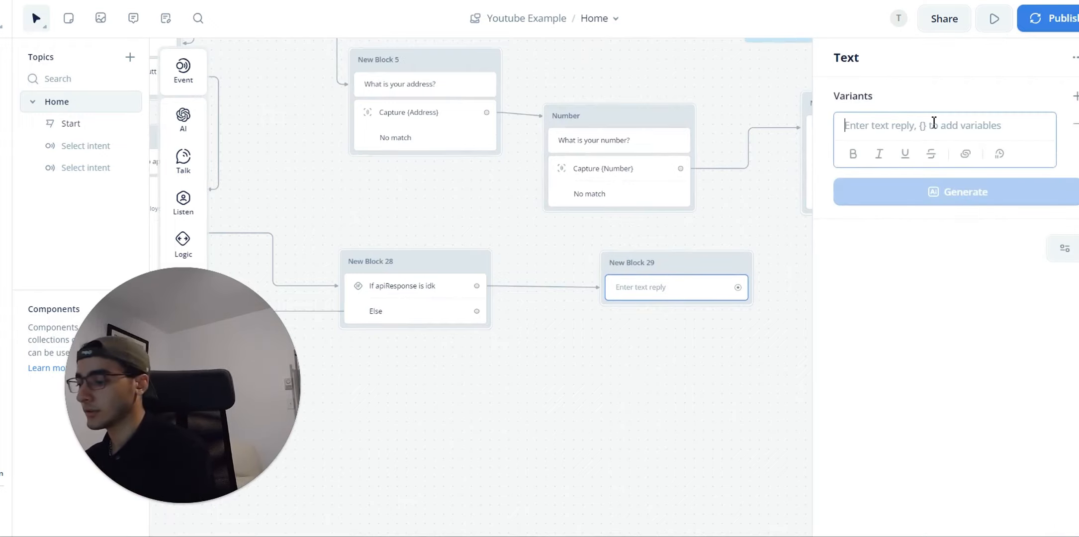
{"action": "type", "text": "Unfortunately"}
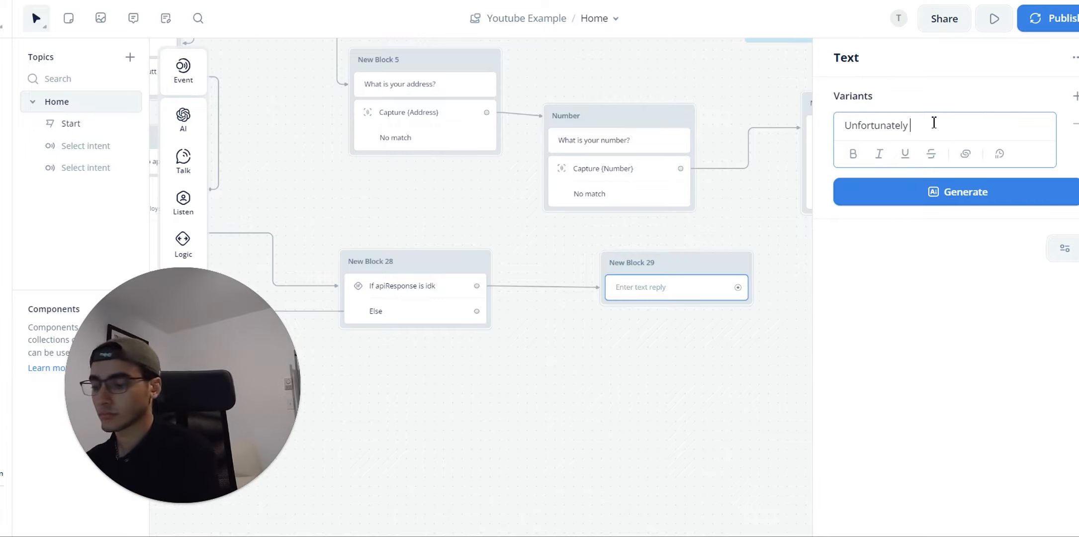
{"action": "key", "text": "BackSpace"}
{"action": "key", "text": "BackSpace"}
{"action": "key", "text": "BackSpace"}
{"action": "key", "text": "BackSpace"}
{"action": "key", "text": "BackSpace"}
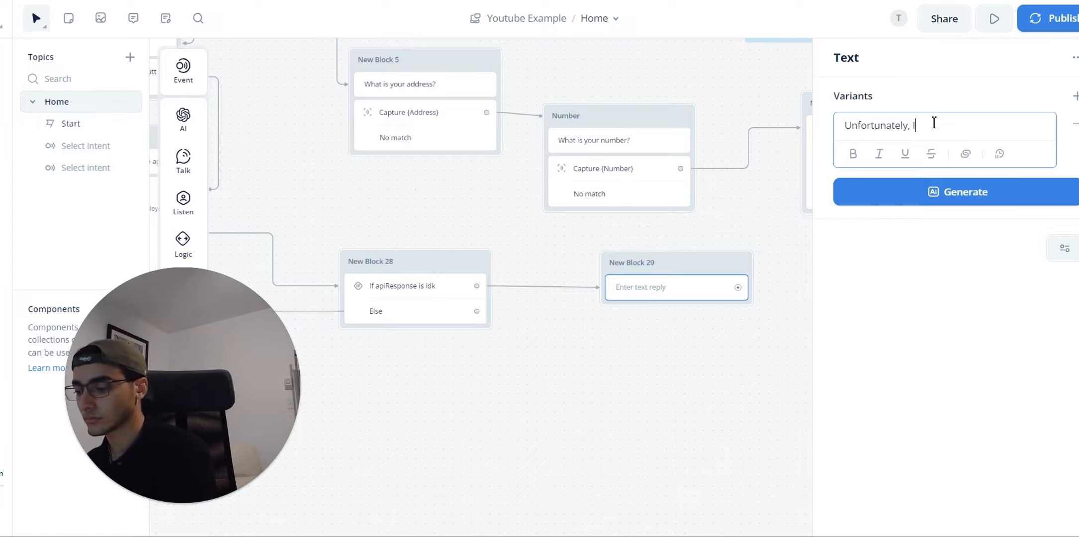
{"action": "type", "text": "'m not sure of the ans"}
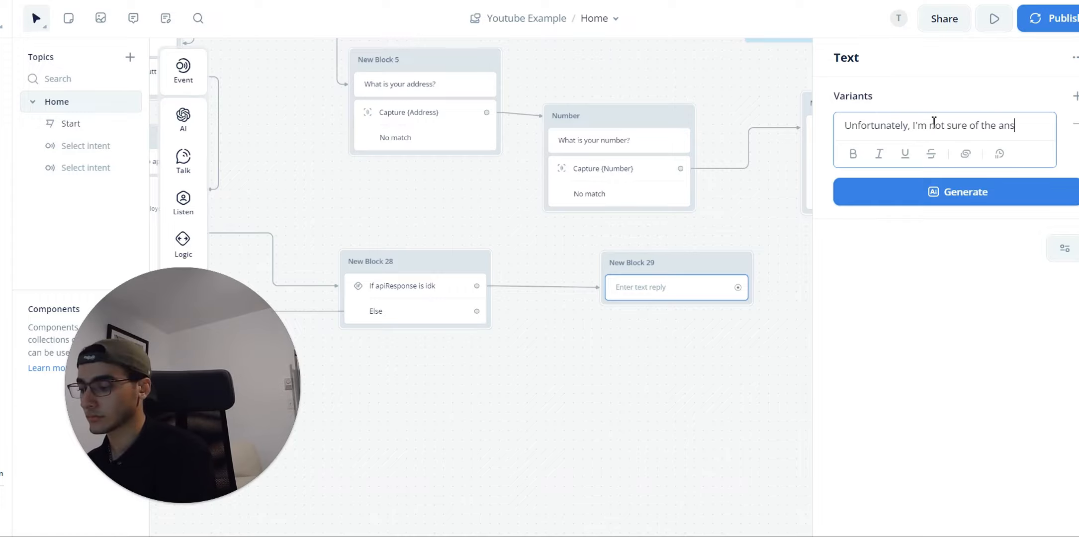
{"action": "type", "text": "wer to your question. Please call u"}
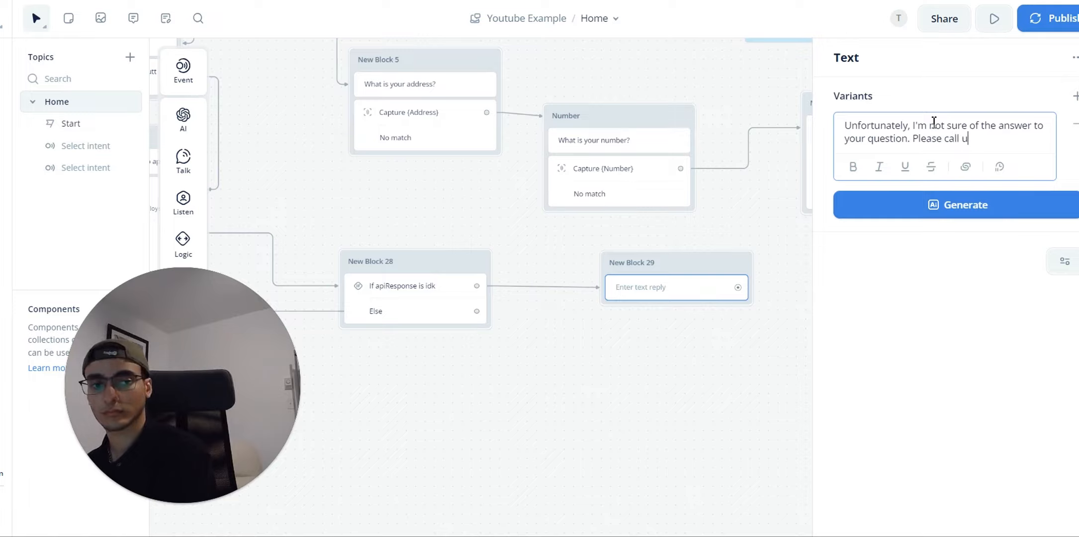
{"action": "type", "text": "s at 123 456 789 for more help. I've also"}
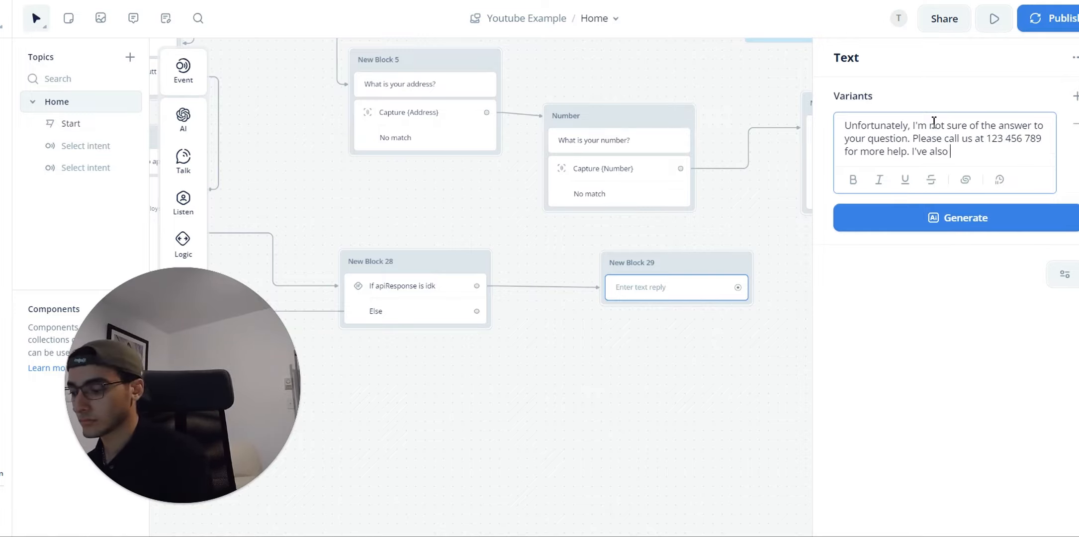
{"action": "type", "text": " notified the team of this"}
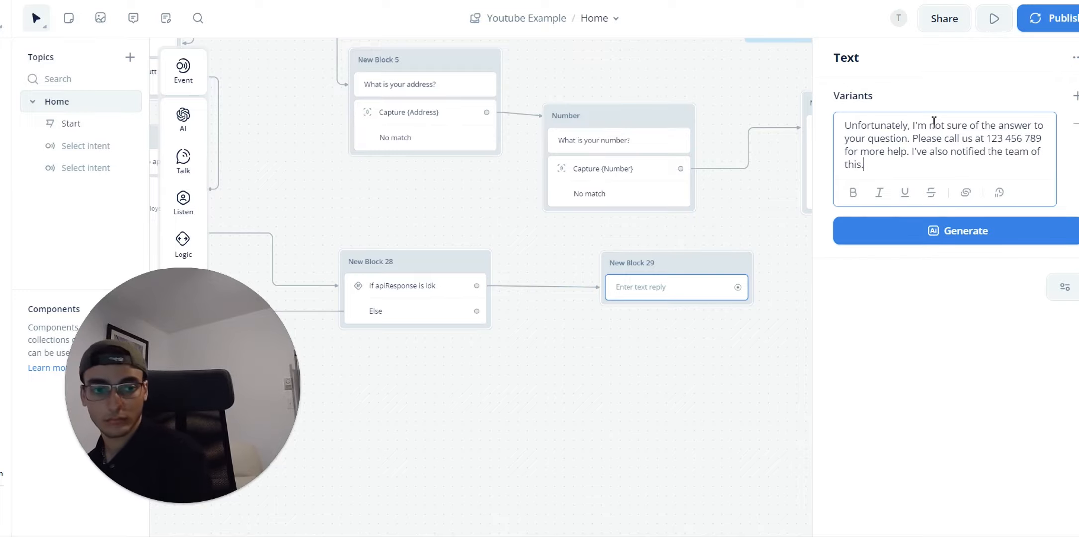
{"action": "type", "text": "."}
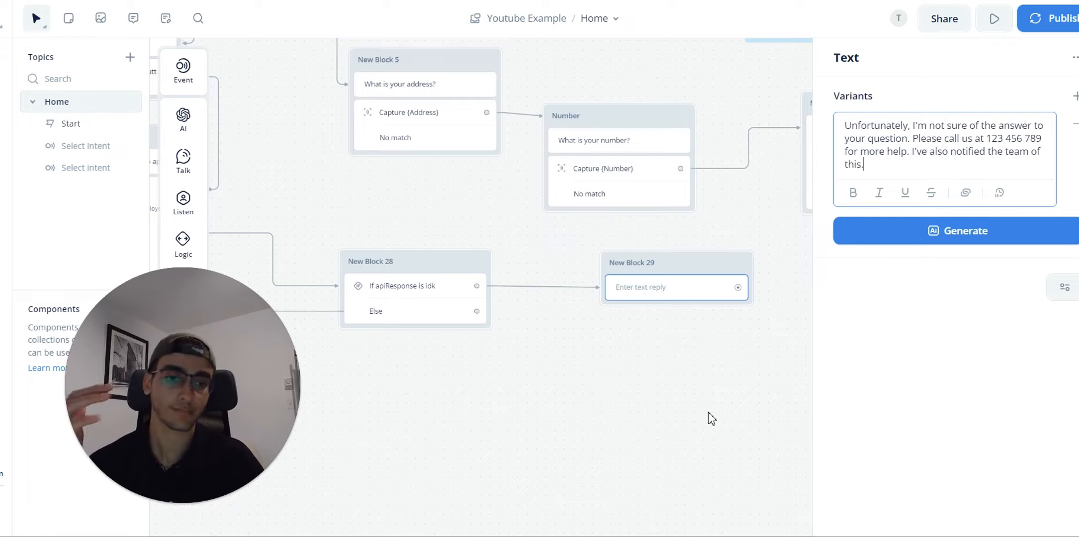
{"action": "left_click", "coordinate": [634, 353]}
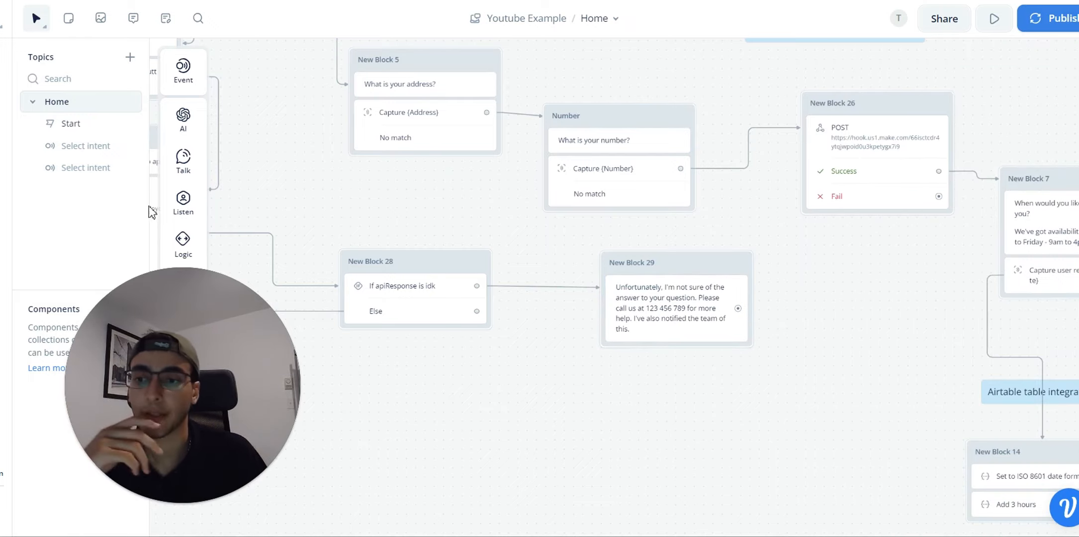
{"action": "left_click", "coordinate": [159, 504]}
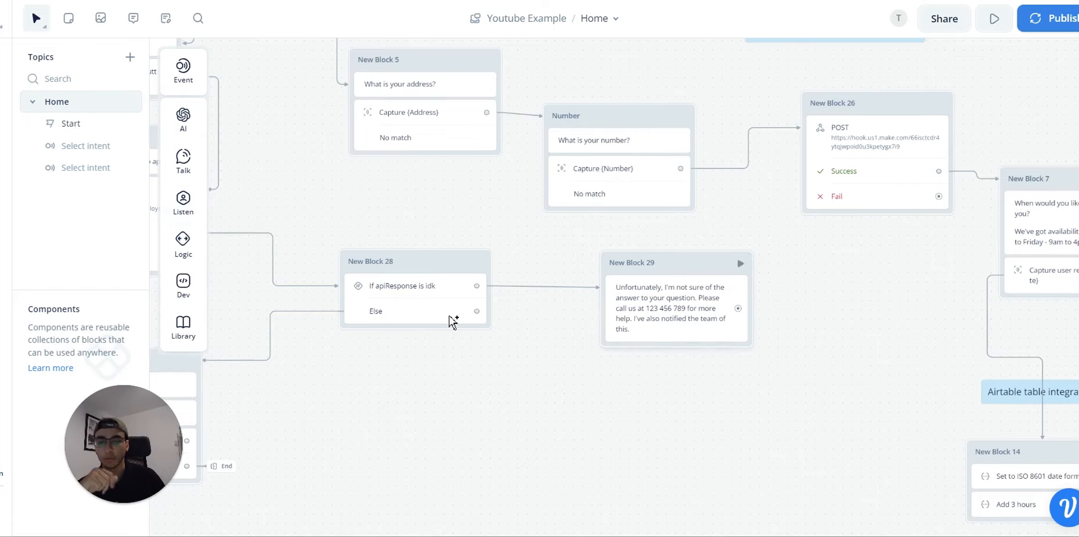
Step: Add an API step to New Block 29 using POST to the pasted Make webhook URL
{"action": "mouse_move", "coordinate": [183, 242]}
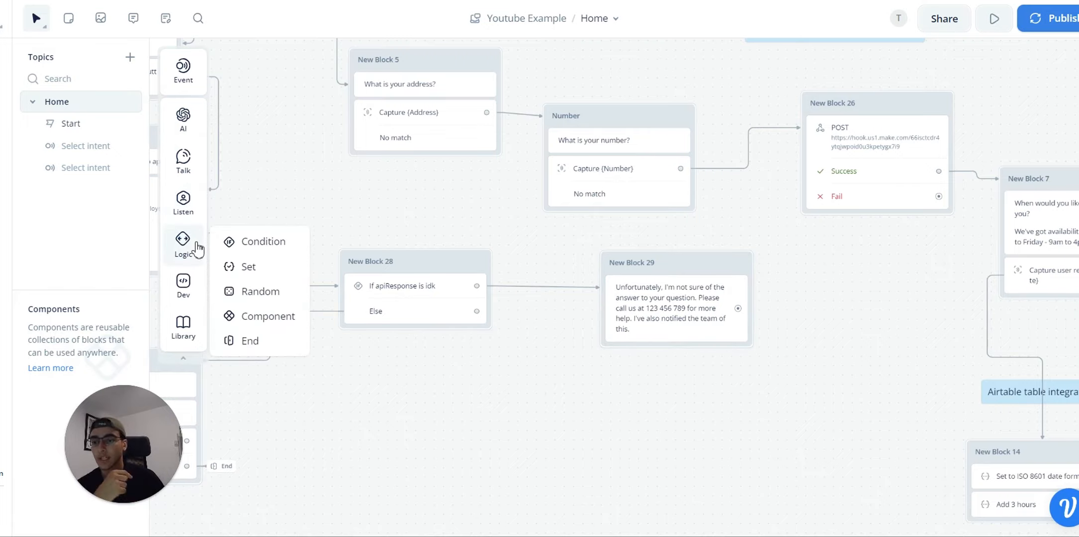
{"action": "left_click_drag", "start_coordinate": [234, 283], "coordinate": [651, 351]}
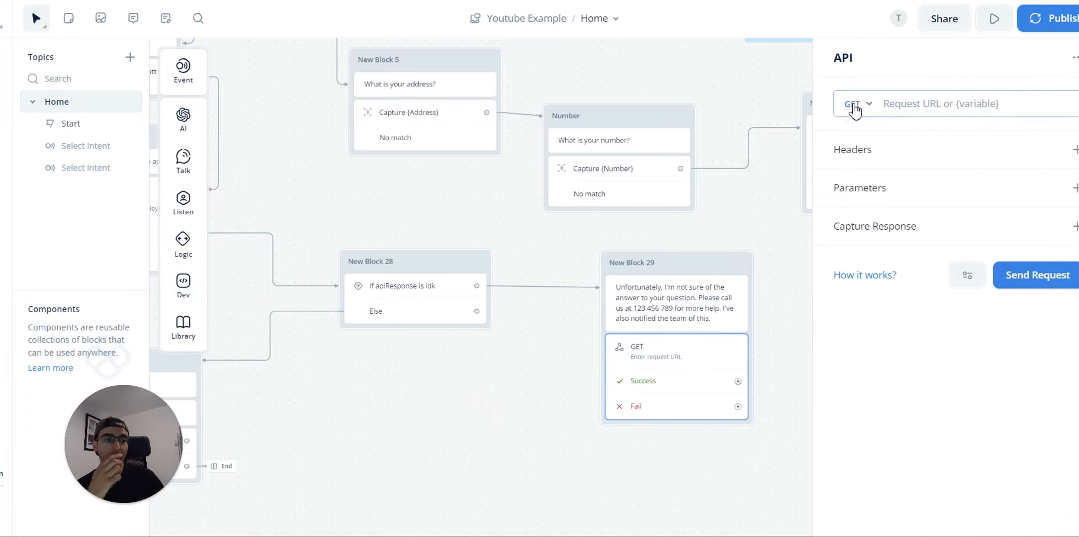
{"action": "left_click", "coordinate": [850, 105]}
{"action": "left_click", "coordinate": [867, 167]}
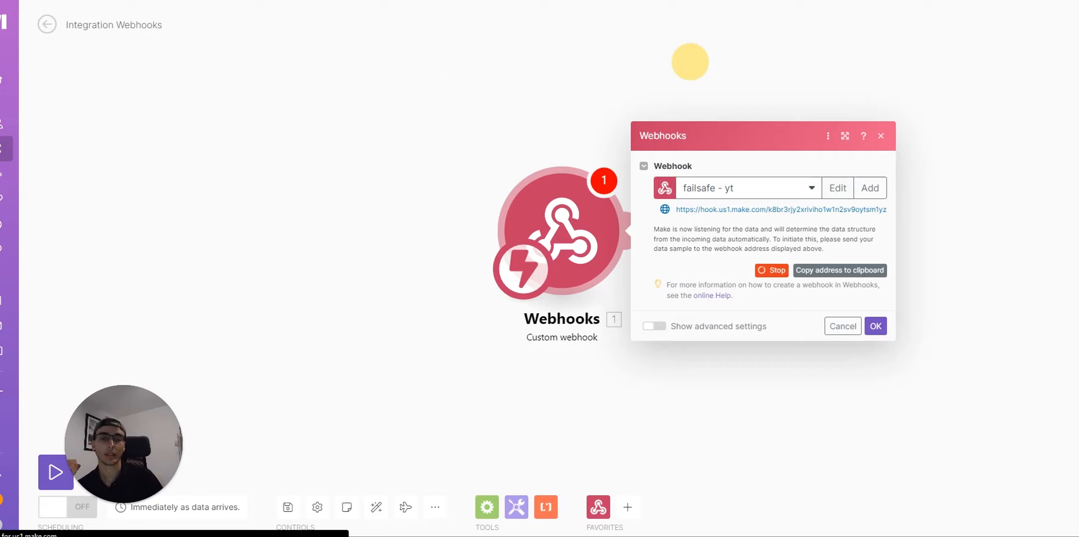
{"action": "left_click", "coordinate": [858, 274]}
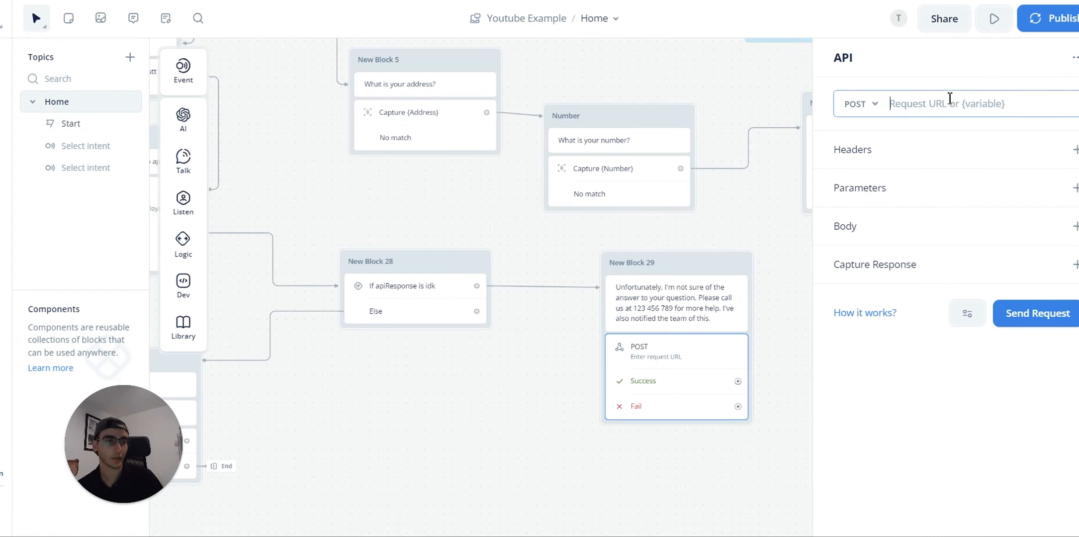
{"action": "key", "text": "ctrl+v"}
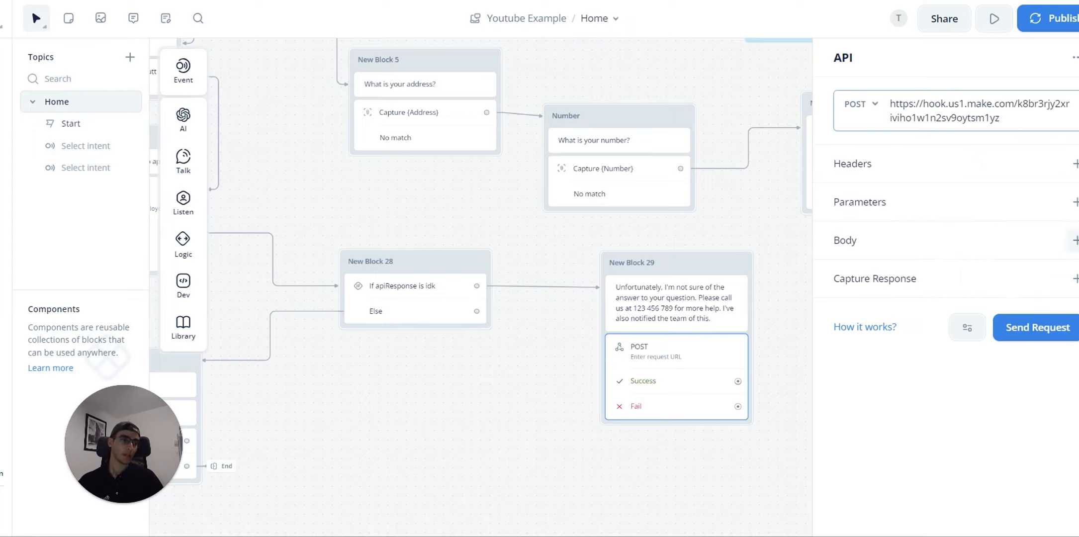
Step: Add form-data body key UnansweredQuestion and create the unansweredQuestion variable as its value
{"action": "left_click", "coordinate": [1073, 241]}
{"action": "left_click", "coordinate": [947, 298]}
{"action": "type", "text": "apiResponse"}
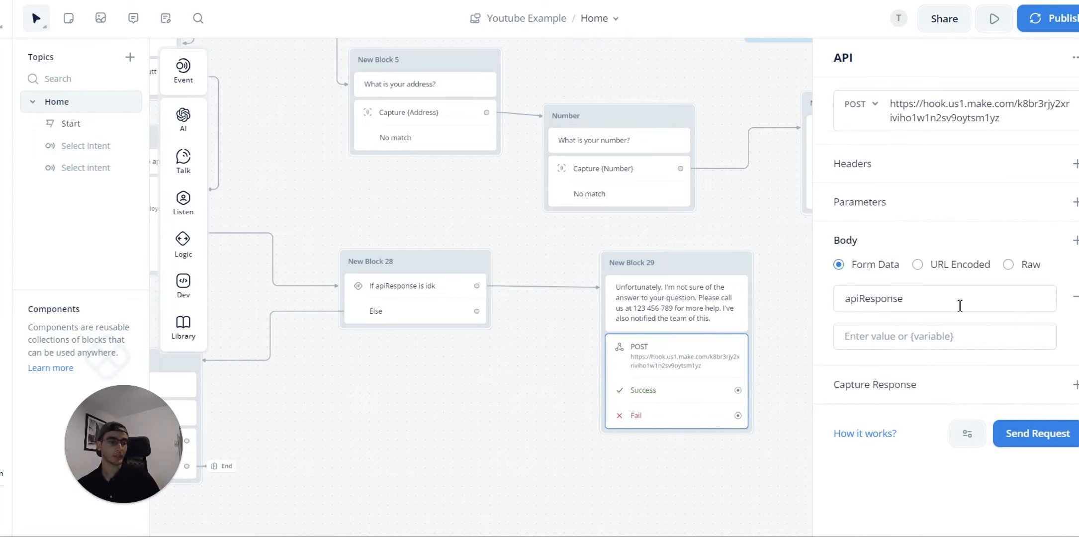
{"action": "key", "text": "BackSpace"}
{"action": "key", "text": "BackSpace"}
{"action": "key", "text": "BackSpace"}
{"action": "key", "text": "BackSpace"}
{"action": "key", "text": "BackSpace"}
{"action": "key", "text": "BackSpace"}
{"action": "key", "text": "BackSpace"}
{"action": "key", "text": "BackSpace"}
{"action": "key", "text": "BackSpace"}
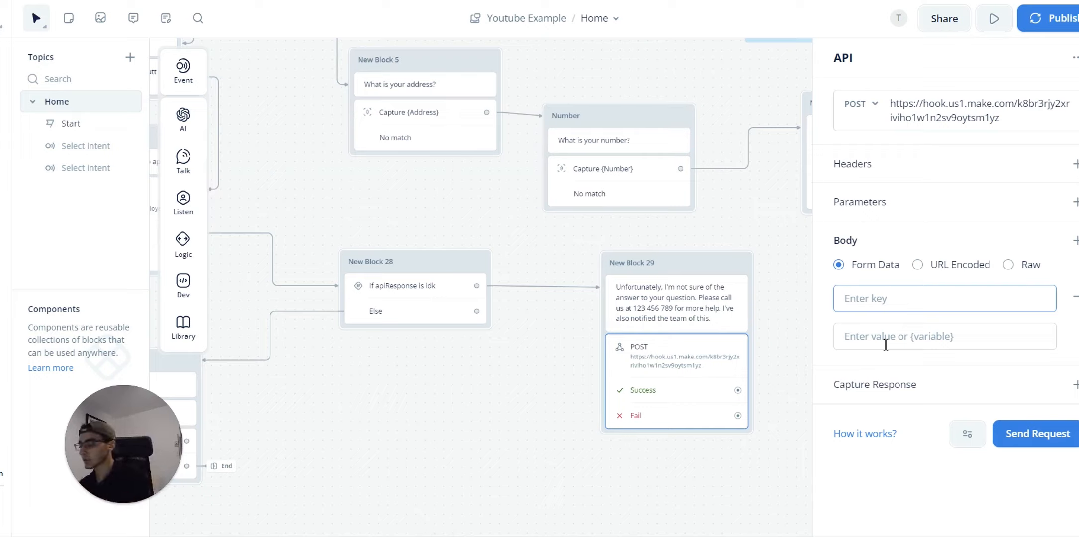
{"action": "type", "text": "Unans"}
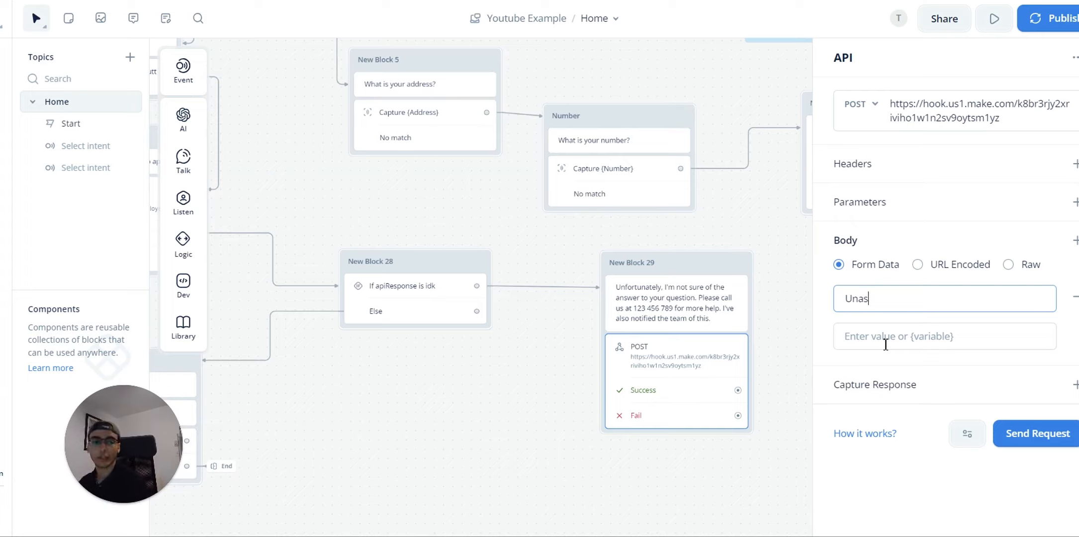
{"action": "type", "text": "were"}
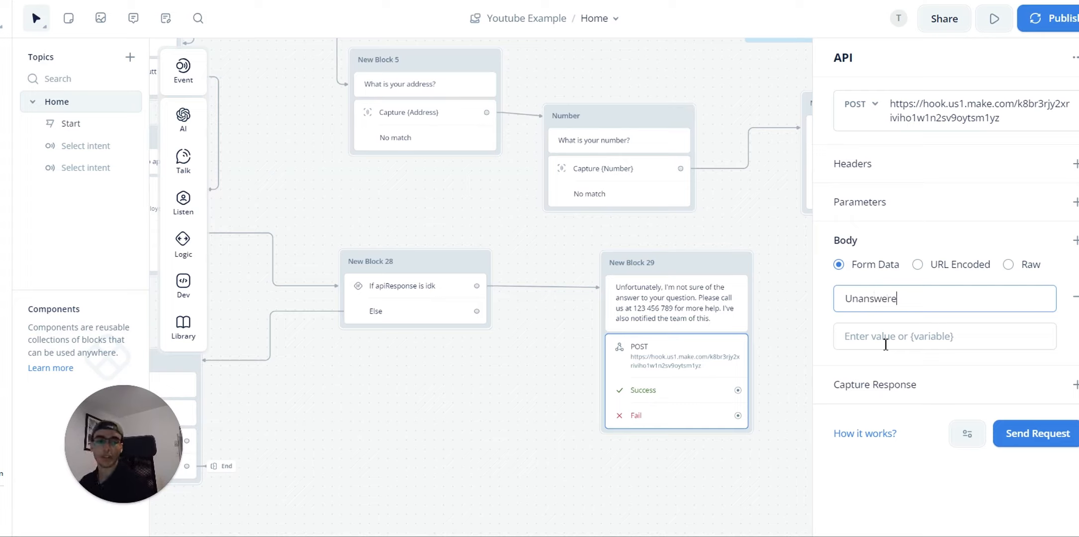
{"action": "type", "text": "dQuestion"}
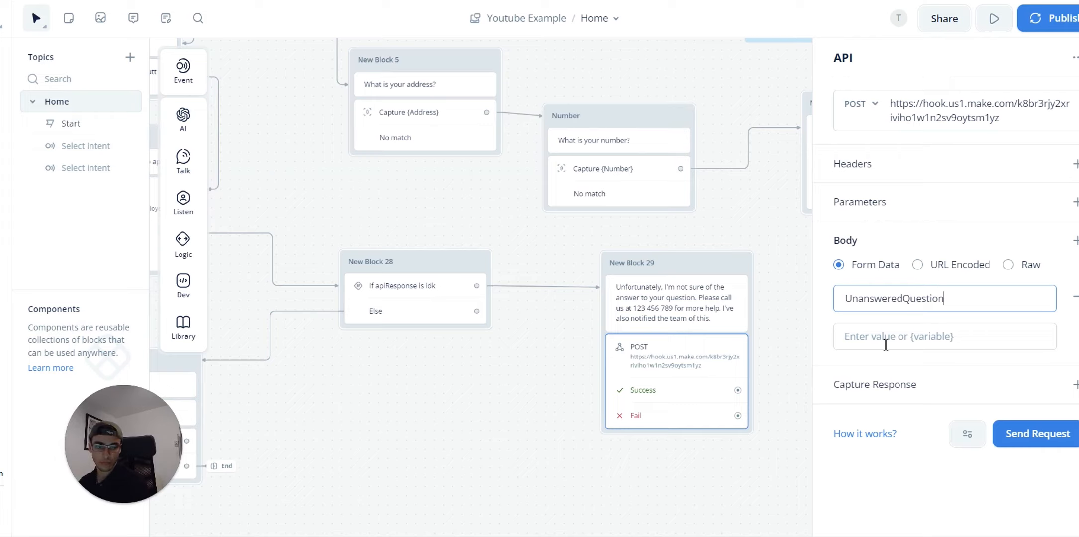
{"action": "key", "text": "Tab"}
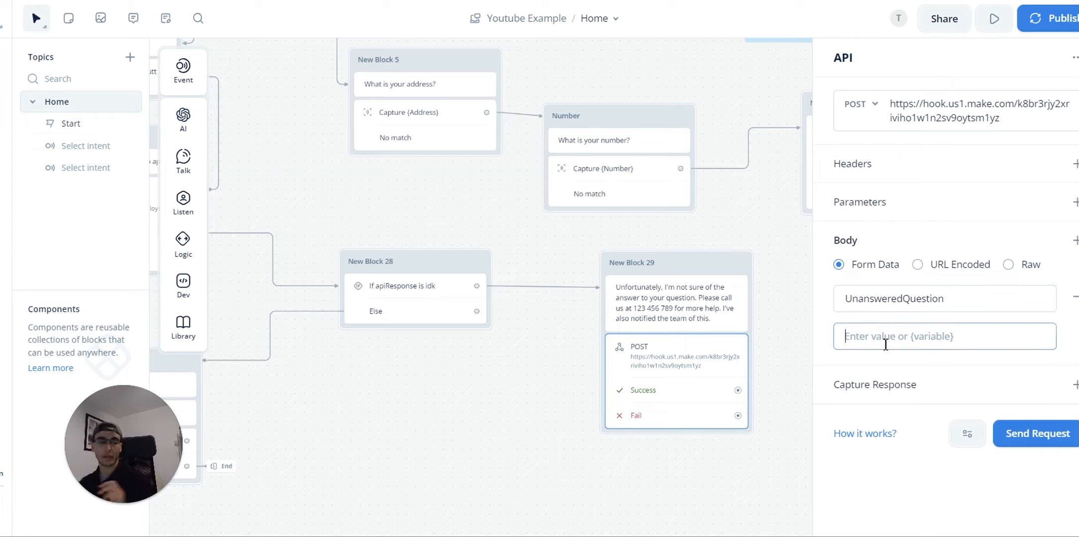
{"action": "type", "text": "{Un"}
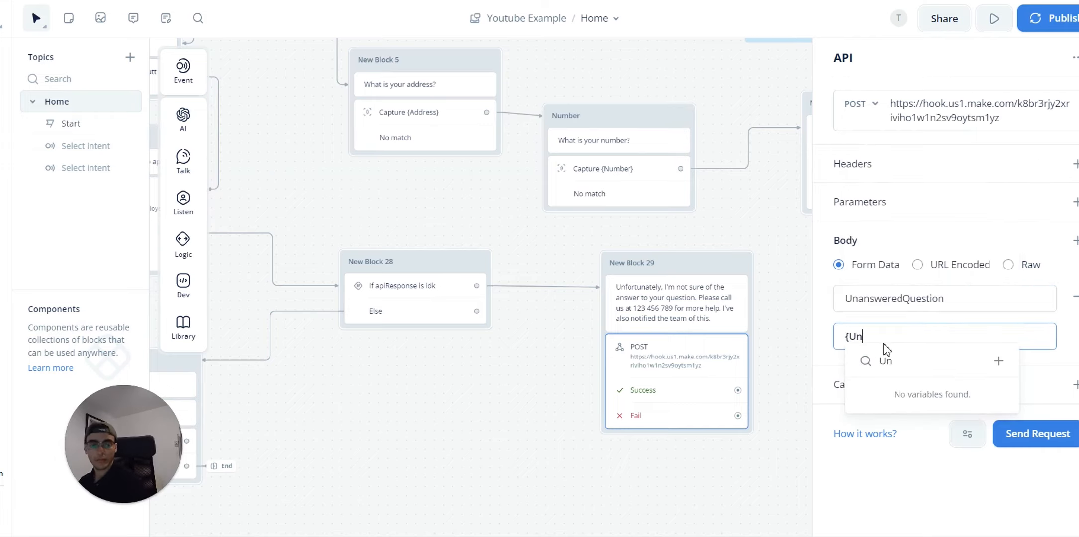
{"action": "key", "text": "BackSpace"}
{"action": "key", "text": "BackSpace"}
{"action": "type", "text": "u"}
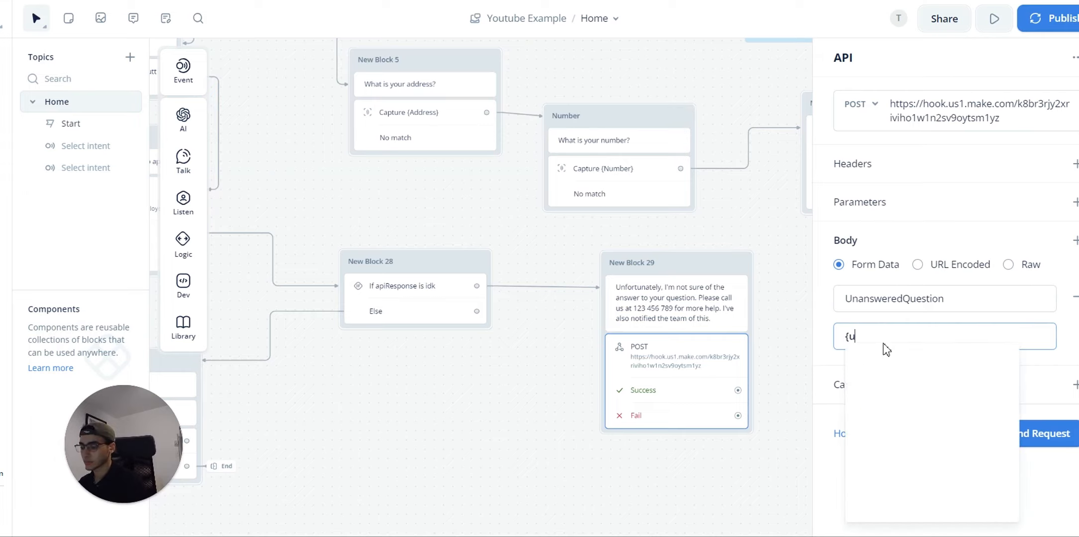
{"action": "type", "text": "nanswe"}
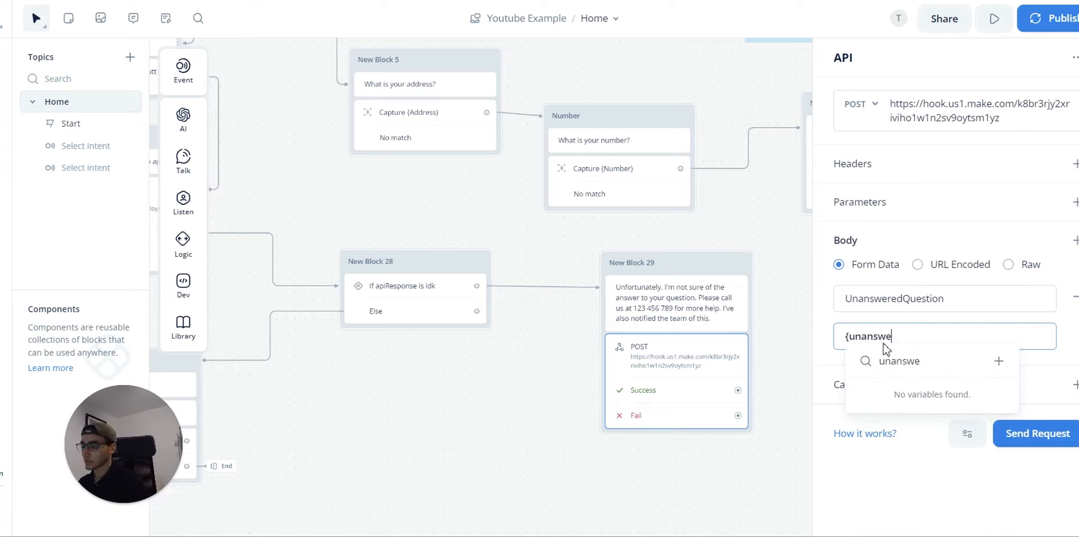
{"action": "type", "text": "redQues"}
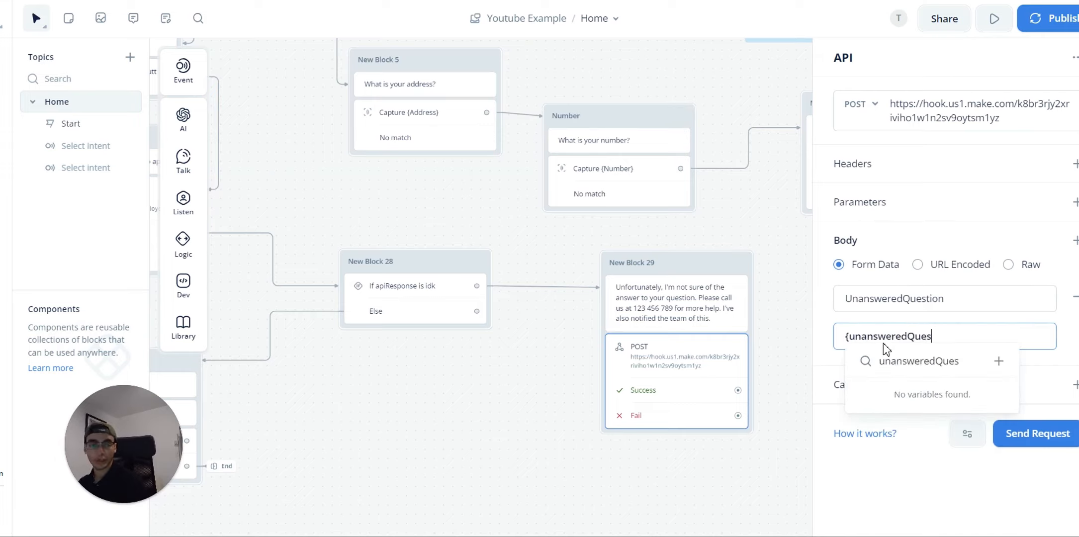
{"action": "type", "text": "tion}"}
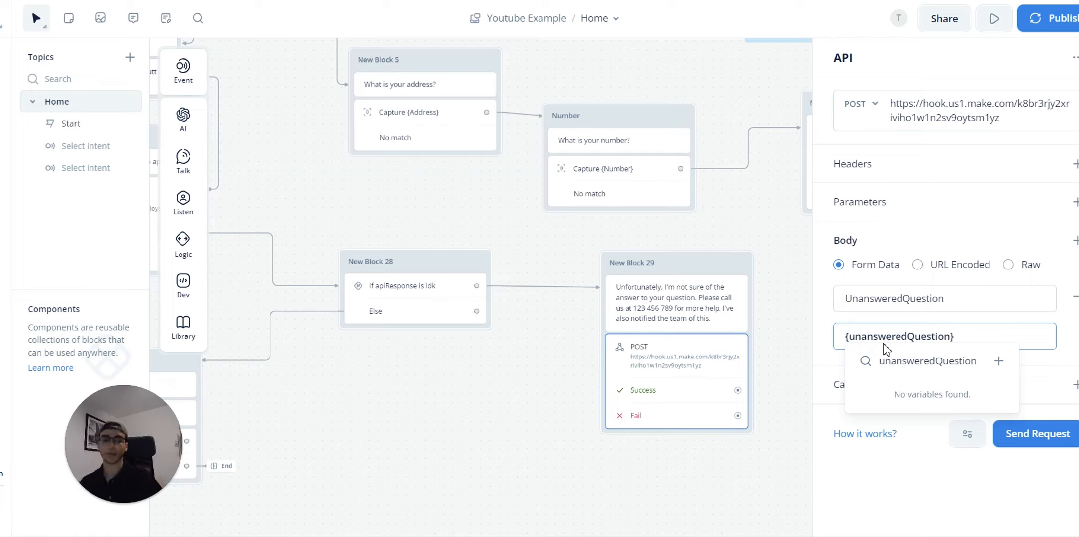
{"action": "left_click", "coordinate": [998, 361]}
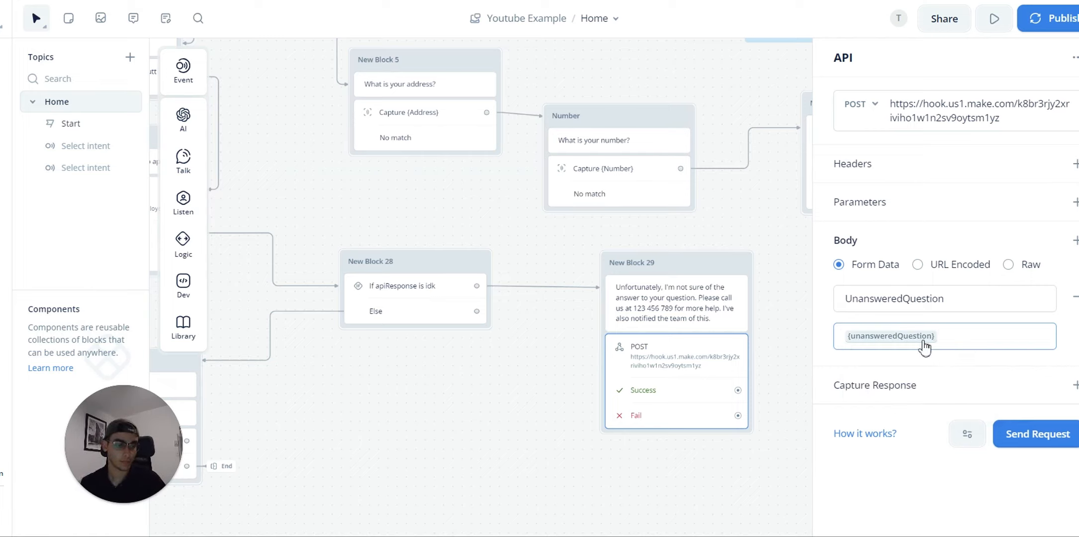
Step: Re-enter the form value as {unansweredQuestion} from the variable suggestions
{"action": "left_click_drag", "start_coordinate": [963, 338], "coordinate": [792, 342]}
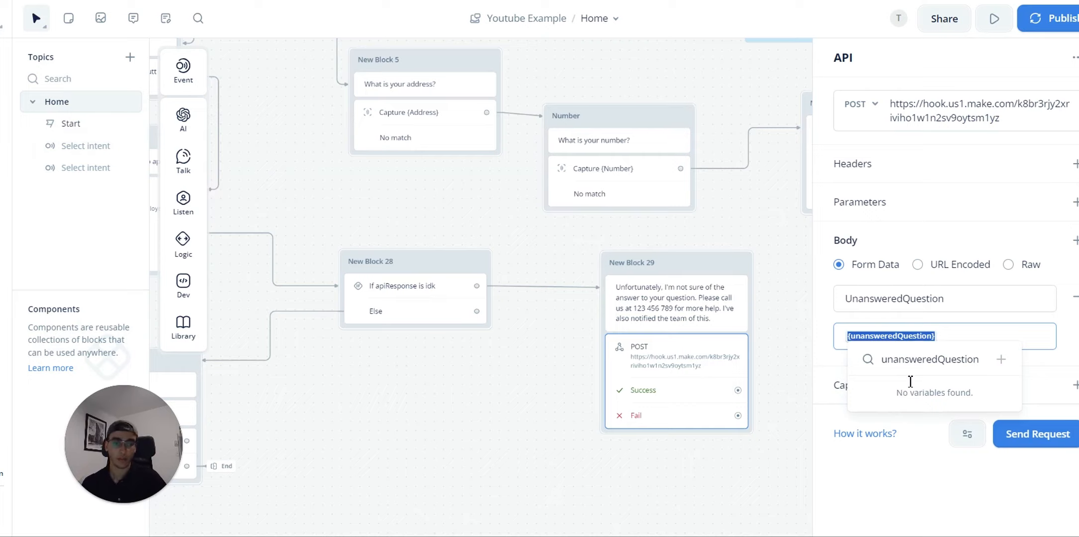
{"action": "left_click", "coordinate": [908, 343]}
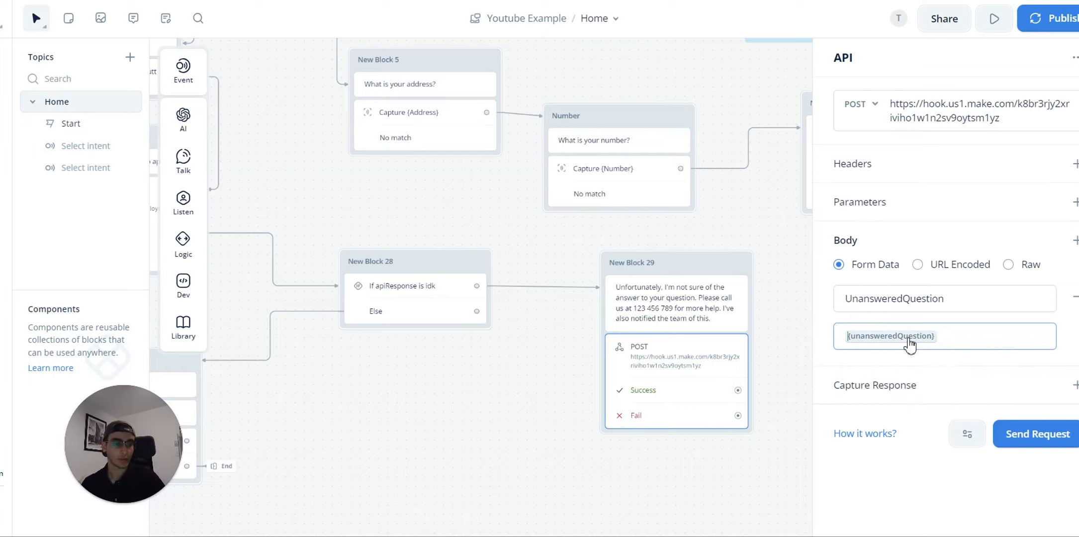
{"action": "left_click", "coordinate": [908, 343]}
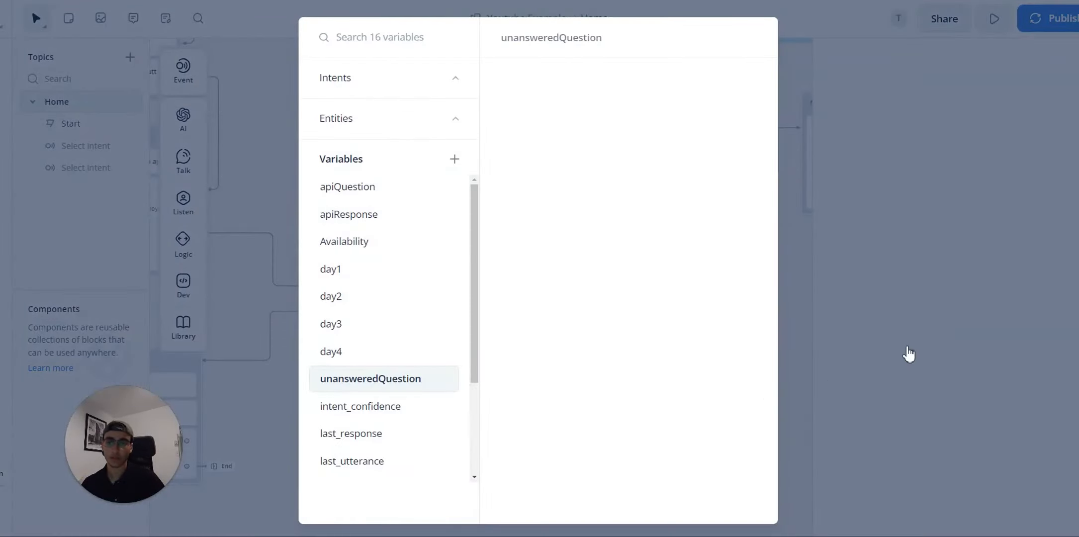
{"action": "left_click", "coordinate": [903, 385]}
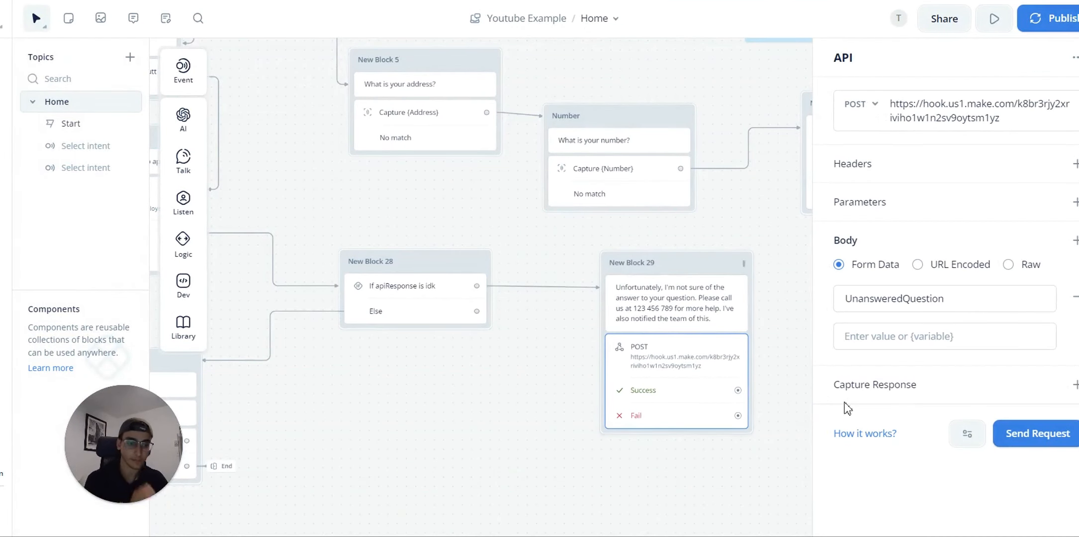
{"action": "left_click", "coordinate": [913, 337]}
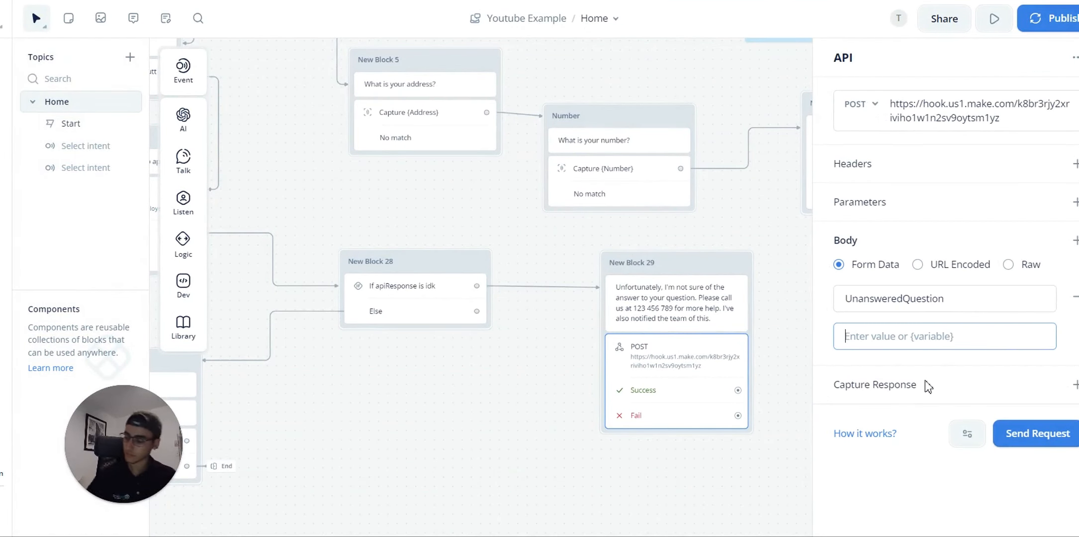
{"action": "type", "text": "{un"}
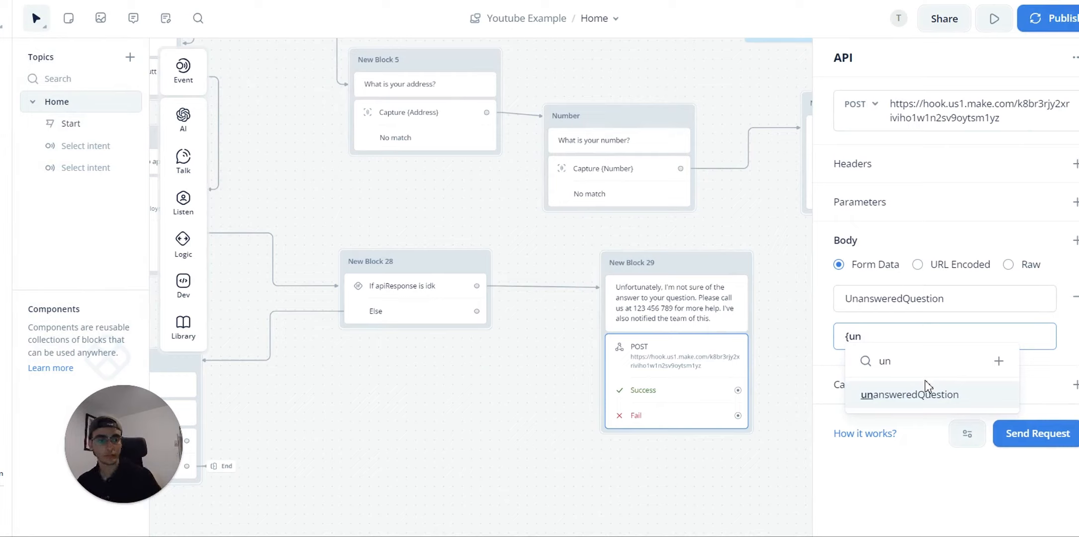
{"action": "left_click", "coordinate": [925, 398]}
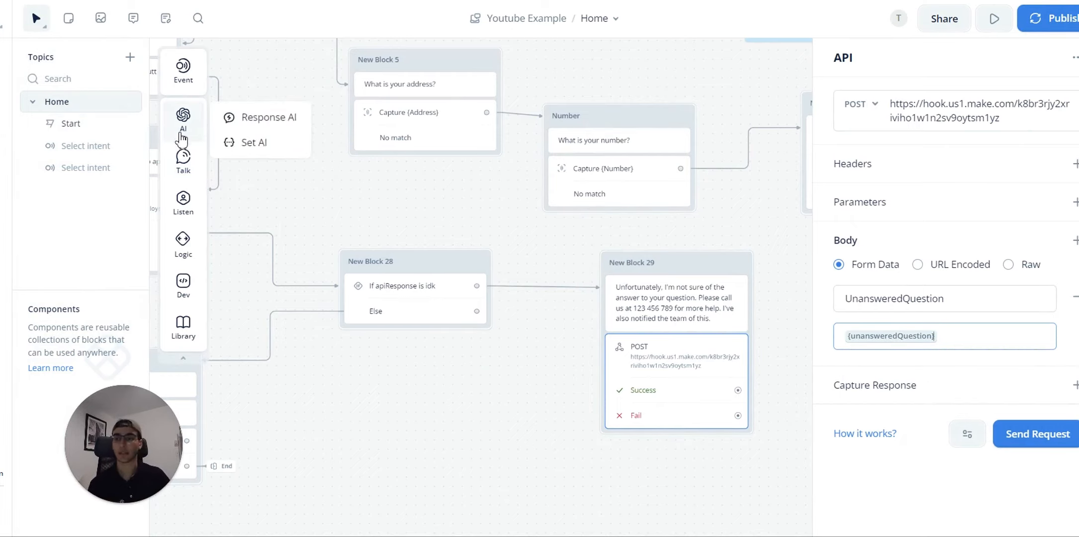
Step: Add a Set step above the POST request in New Block 29
{"action": "mouse_move", "coordinate": [183, 244]}
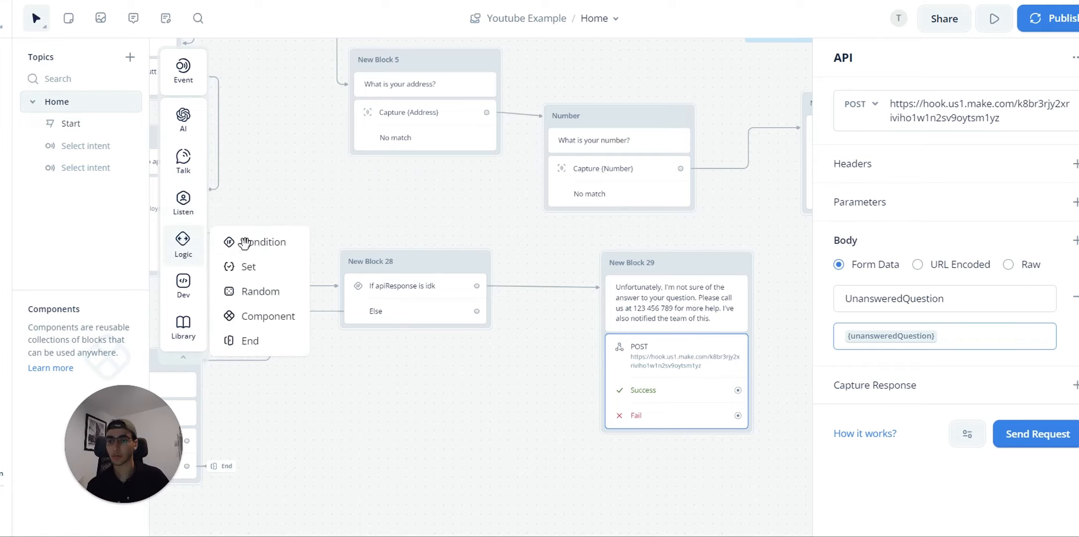
{"action": "left_click_drag", "start_coordinate": [253, 268], "coordinate": [678, 346]}
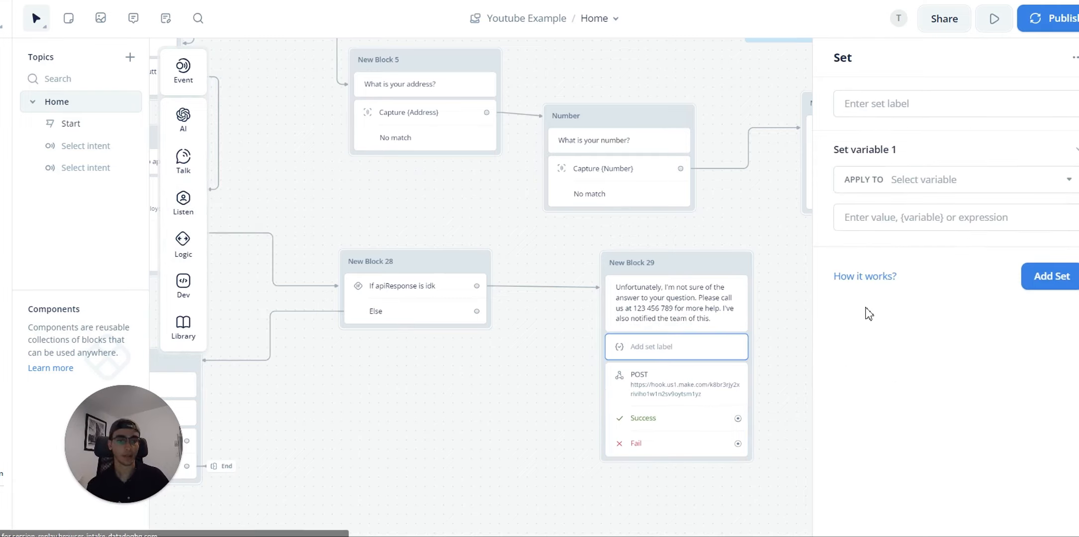
{"action": "left_click", "coordinate": [929, 179]}
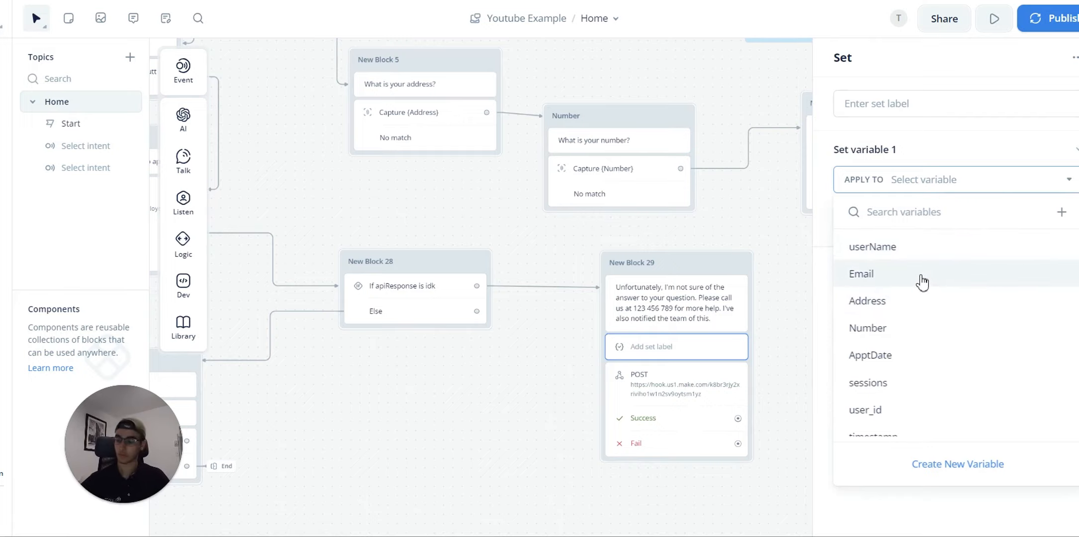
{"action": "key", "text": "t"}
Step: Make the Set step assign {last_utterance} to {unansweredQuestion}, then return to the POST step
{"action": "left_click", "coordinate": [674, 348]}
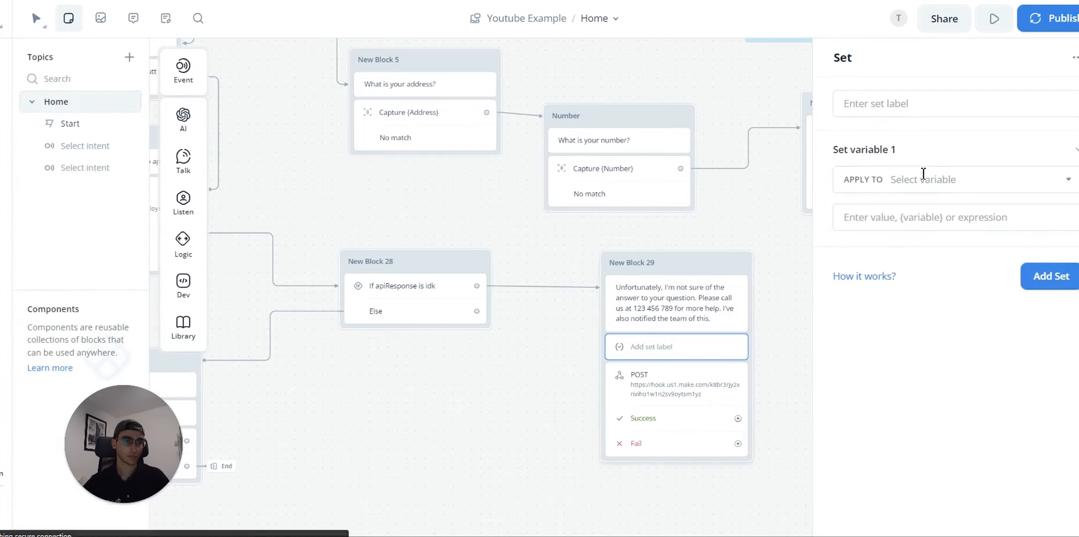
{"action": "left_click", "coordinate": [928, 184]}
{"action": "scroll", "coordinate": [930, 279], "scroll_direction": "down", "scroll_amount": 5}
{"action": "left_click", "coordinate": [929, 293]}
{"action": "left_click", "coordinate": [947, 216]}
{"action": "type", "text": "{las"}
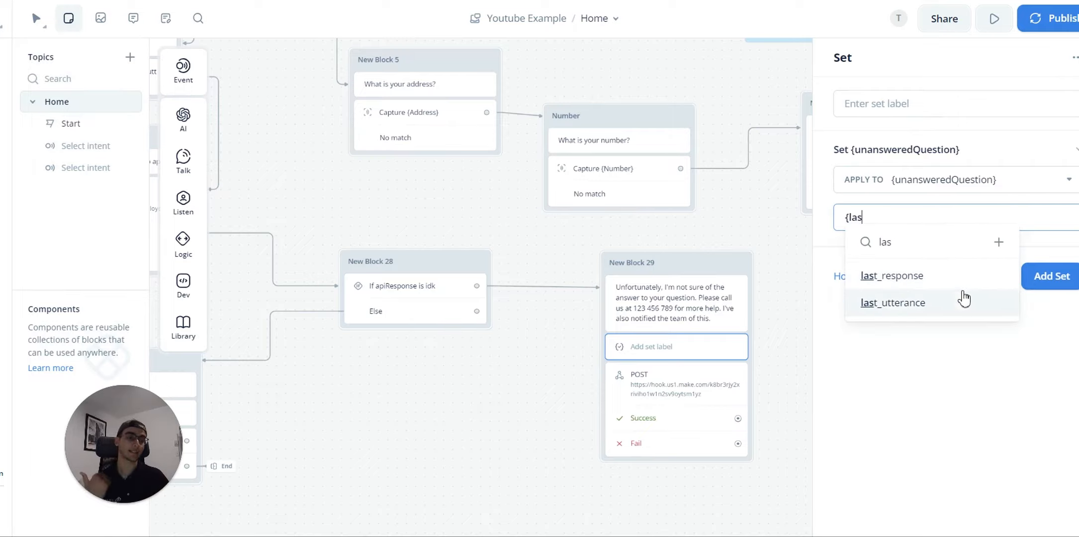
{"action": "left_click", "coordinate": [961, 300]}
{"action": "left_click", "coordinate": [773, 387]}
{"action": "left_click", "coordinate": [770, 283]}
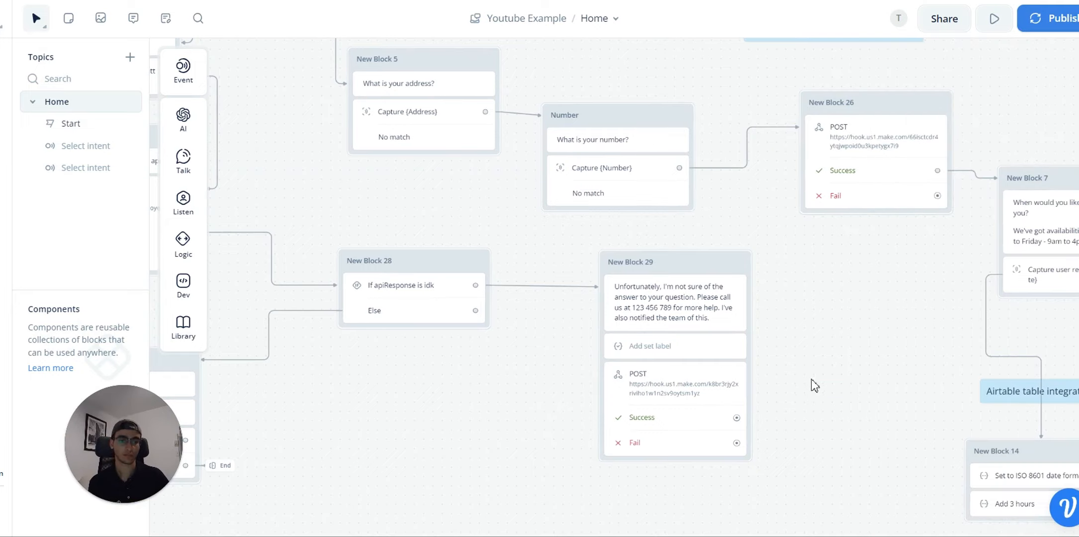
{"action": "left_click_drag", "start_coordinate": [827, 447], "coordinate": [782, 368]}
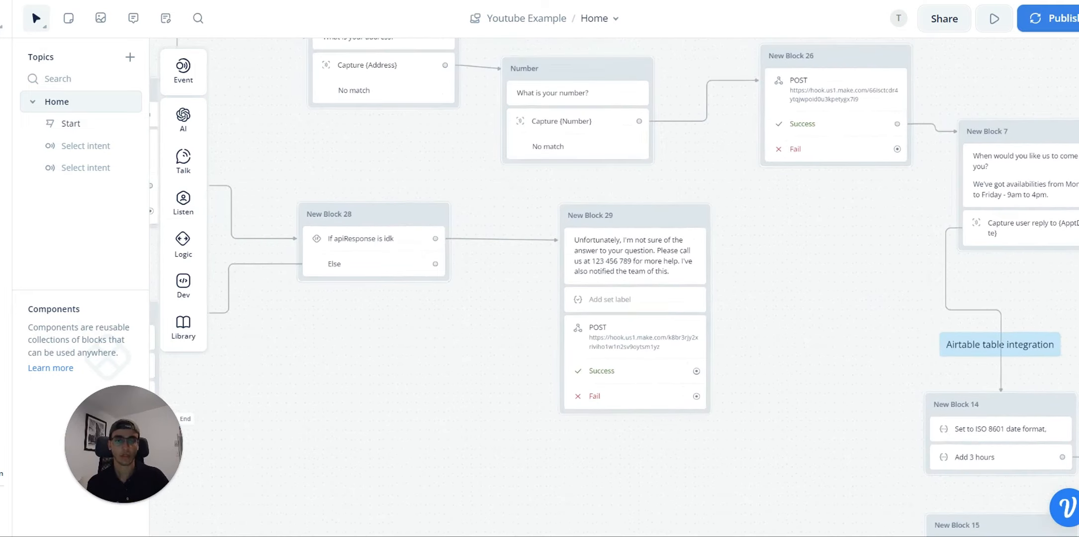
{"action": "left_click", "coordinate": [666, 348]}
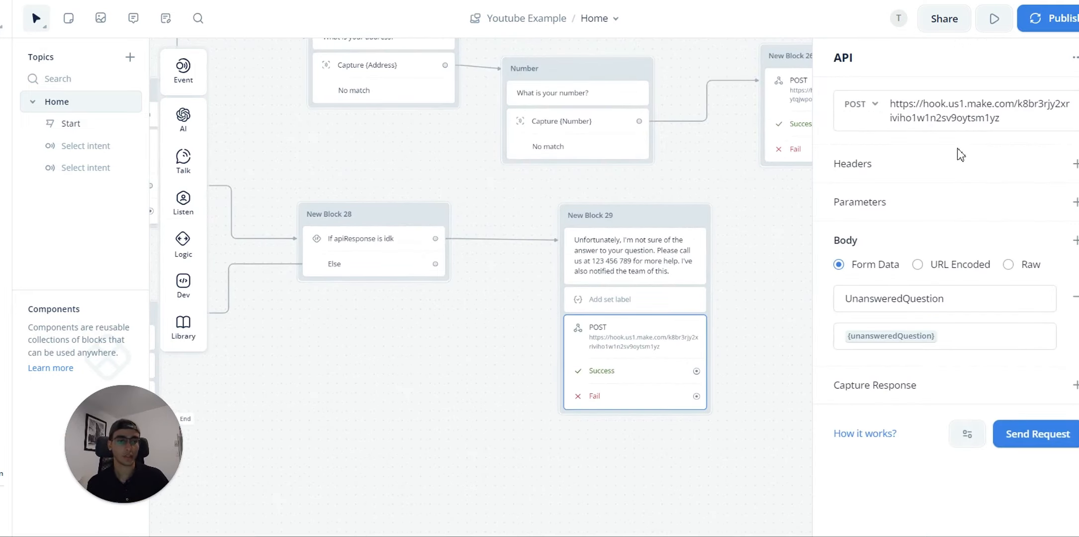
Step: Send a test request with a sample unanswered question to the webhook and confirm 200 OK
{"action": "left_click", "coordinate": [1035, 436]}
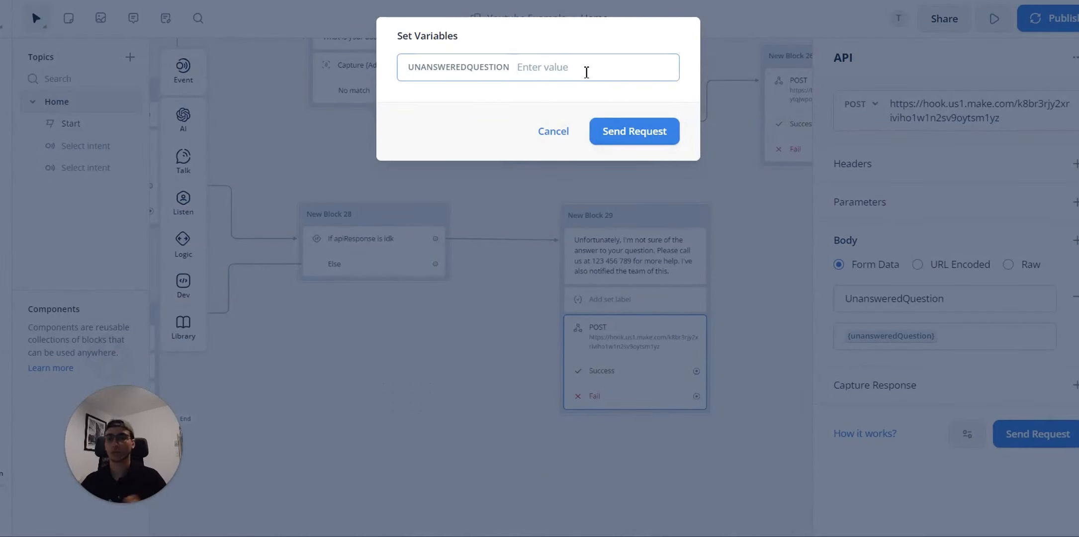
{"action": "type", "text": "Hiw"}
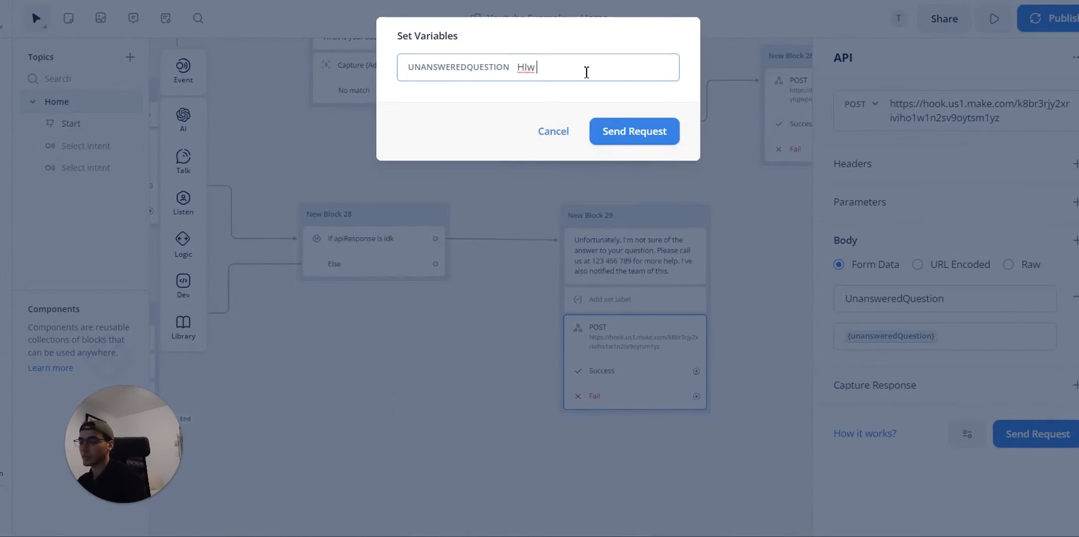
{"action": "key", "text": "BackSpace"}
{"action": "key", "text": "BackSpace"}
{"action": "key", "text": "BackSpace"}
{"action": "key", "text": "BackSpace"}
{"action": "type", "text": "What"}
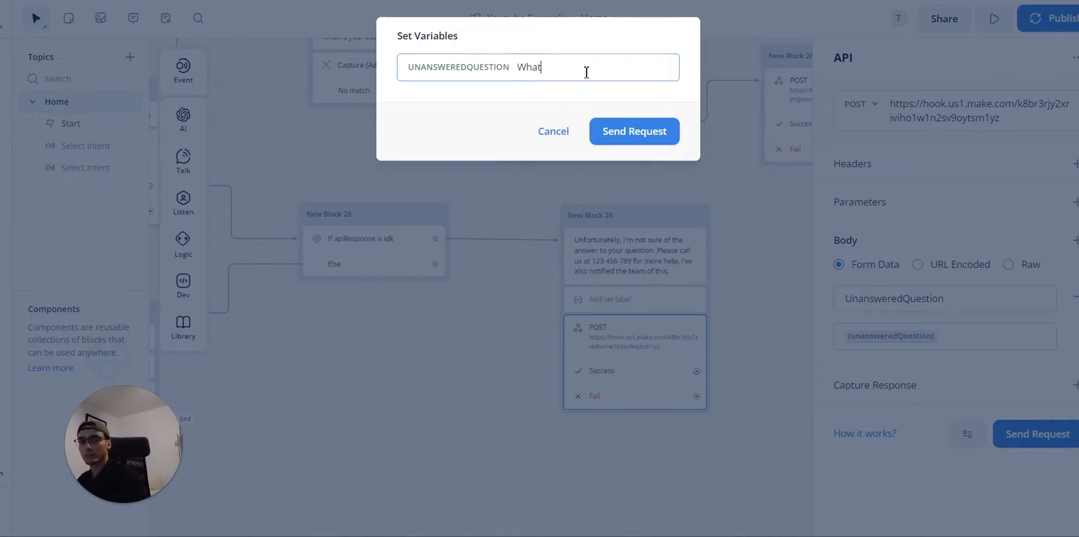
{"action": "type", "text": "'s yhe"}
{"action": "key", "text": "BackSpace"}
{"action": "key", "text": "BackSpace"}
{"action": "key", "text": "BackSpace"}
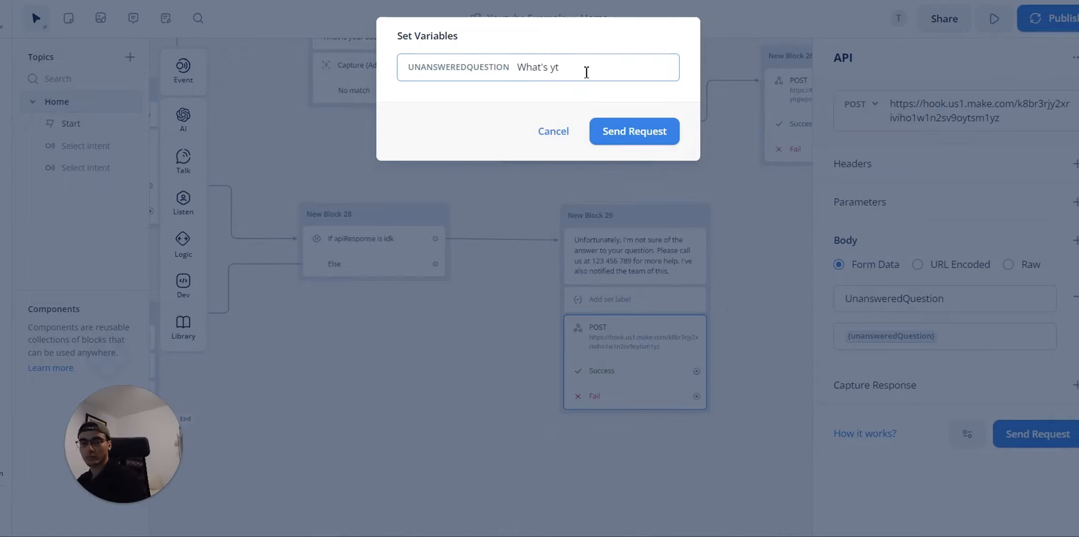
{"action": "type", "text": "the house uo"}
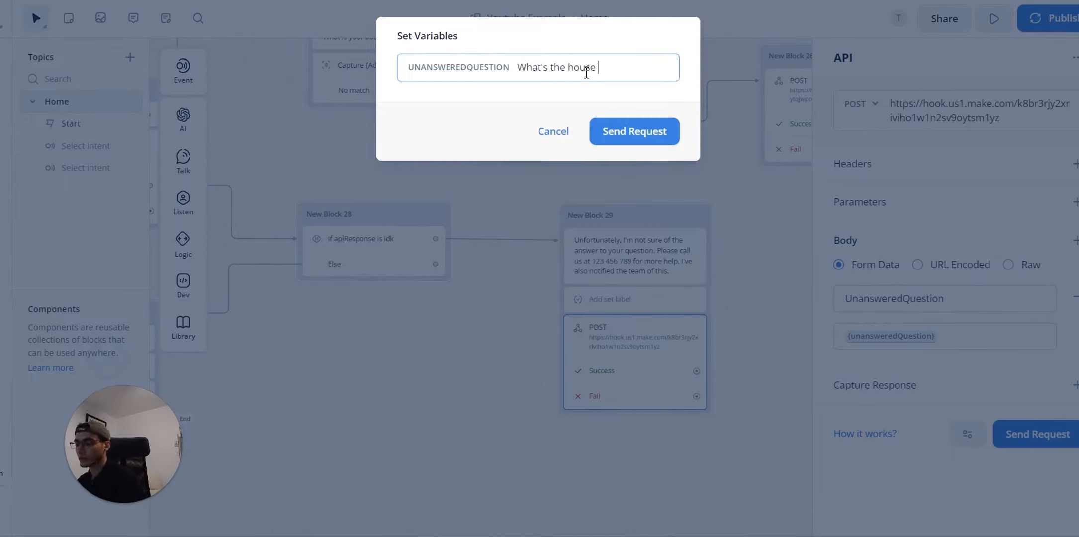
{"action": "key", "text": "BackSpace"}
{"action": "key", "text": "BackSpace"}
{"action": "type", "text": "you'll work on?"}
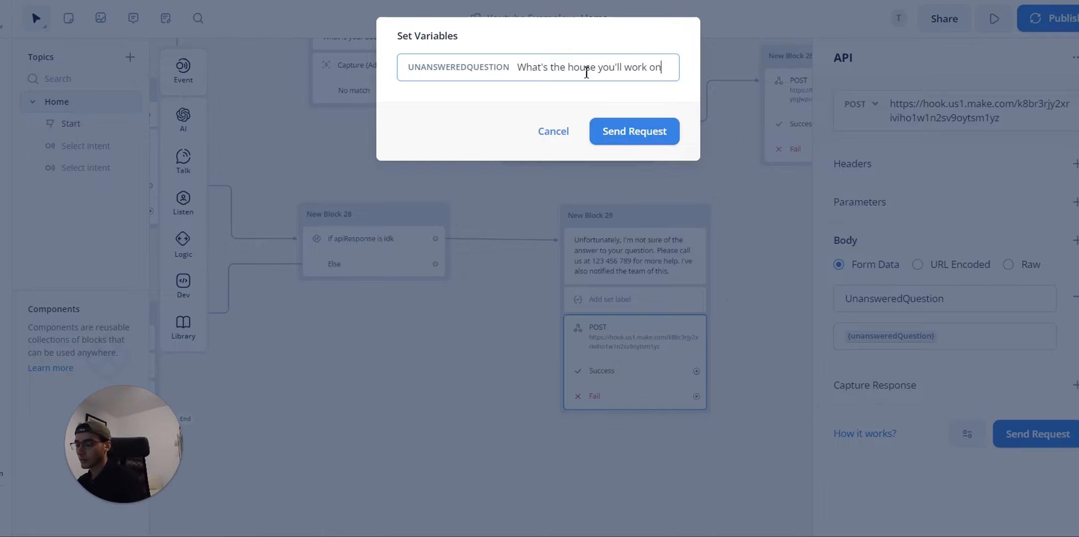
{"action": "left_click", "coordinate": [651, 134]}
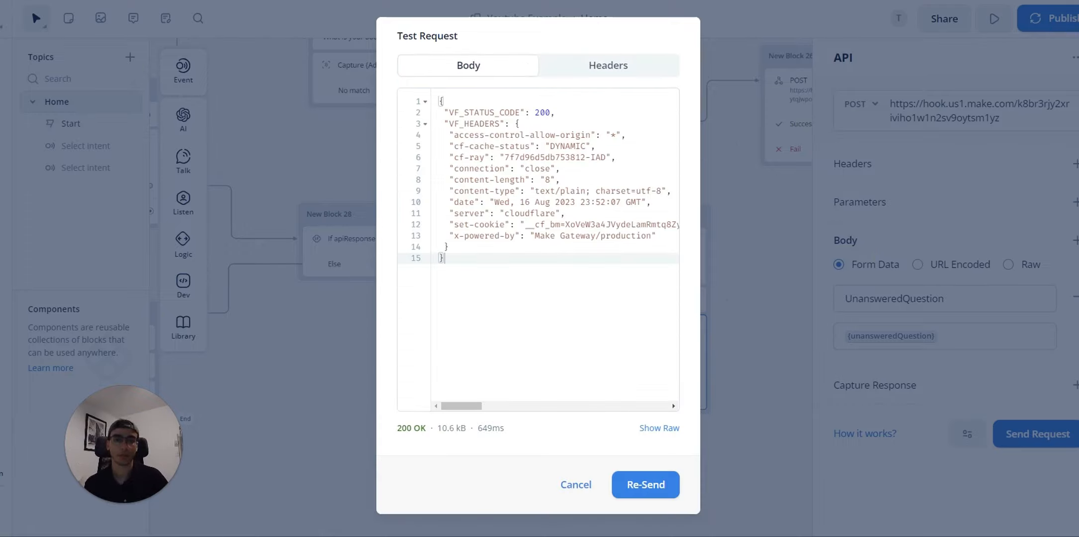
{"action": "left_click", "coordinate": [447, 1]}
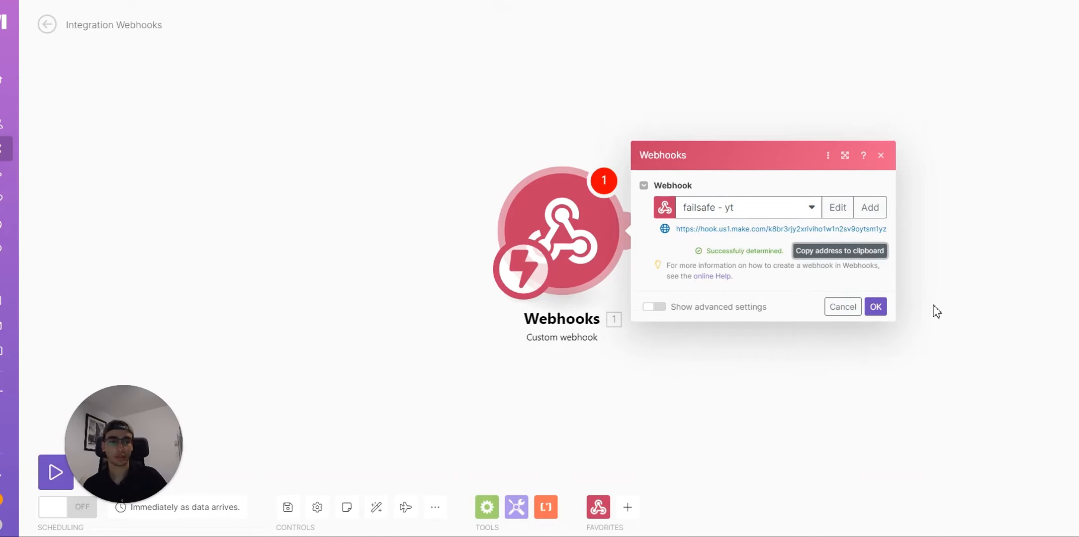
Step: Confirm the webhook and add a Gmail Send an Email module after it
{"action": "left_click", "coordinate": [884, 313]}
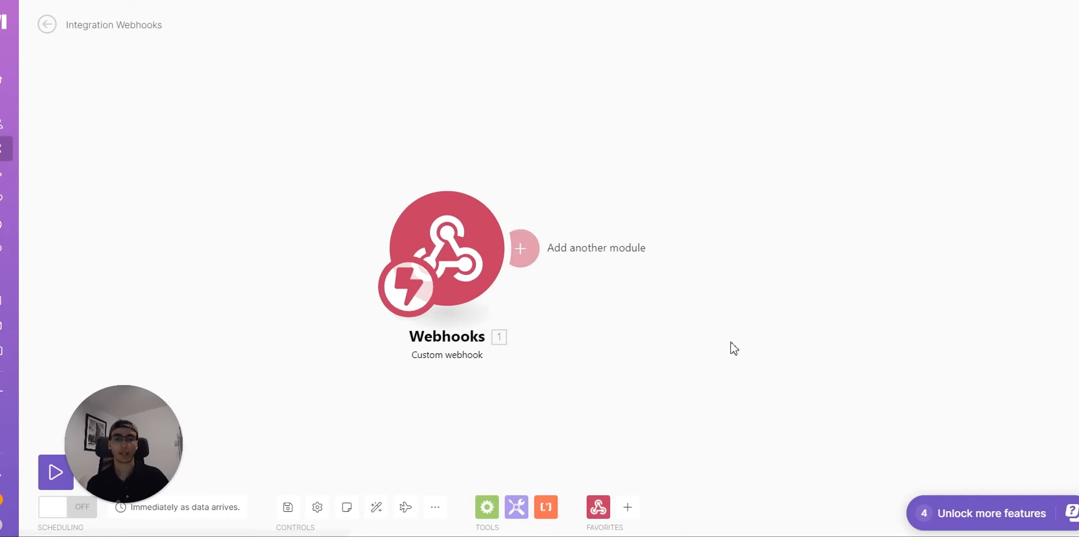
{"action": "left_click", "coordinate": [522, 247]}
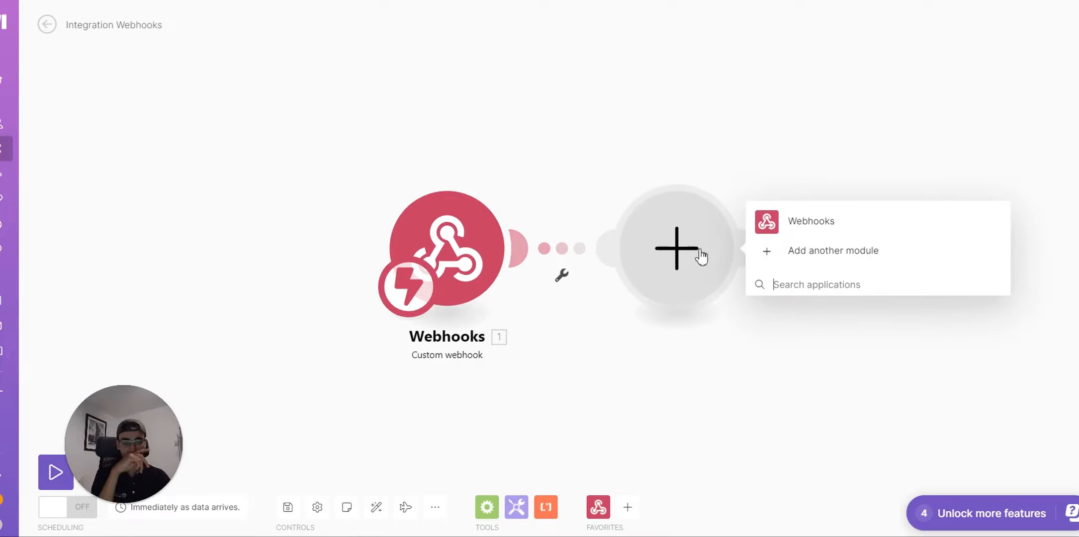
{"action": "left_click", "coordinate": [807, 251]}
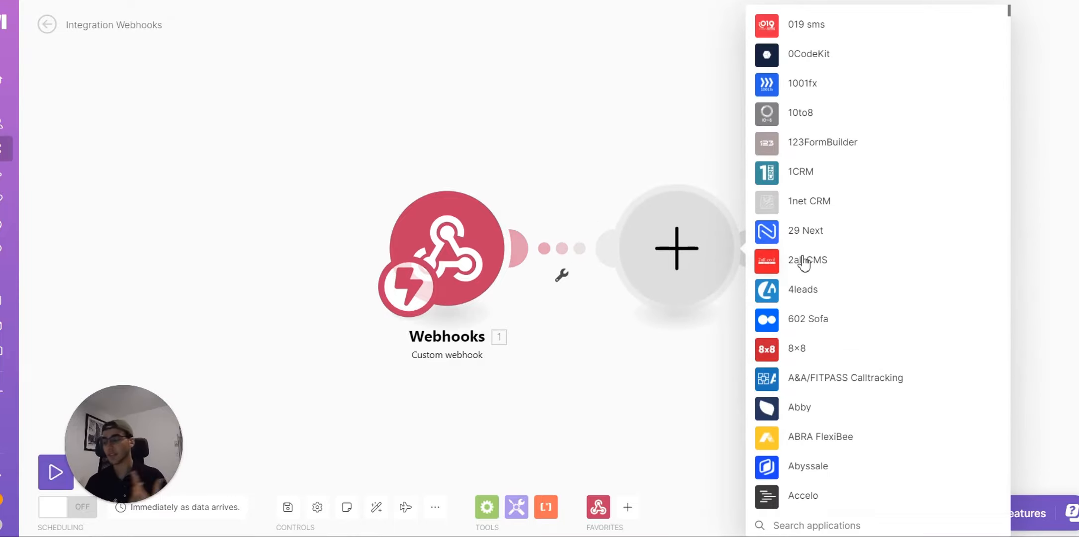
{"action": "type", "text": "gma"}
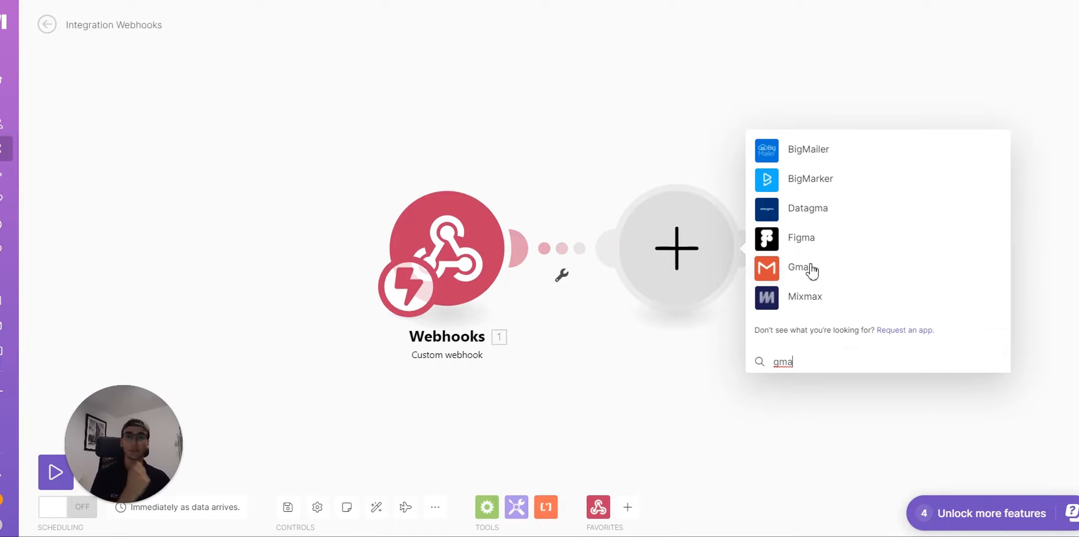
{"action": "left_click", "coordinate": [812, 272]}
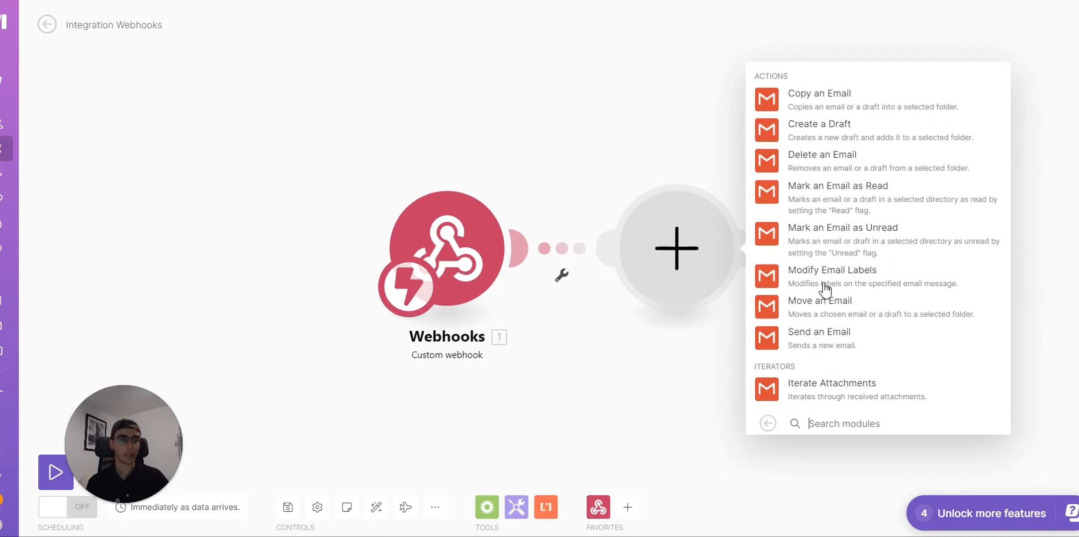
{"action": "left_click", "coordinate": [832, 342]}
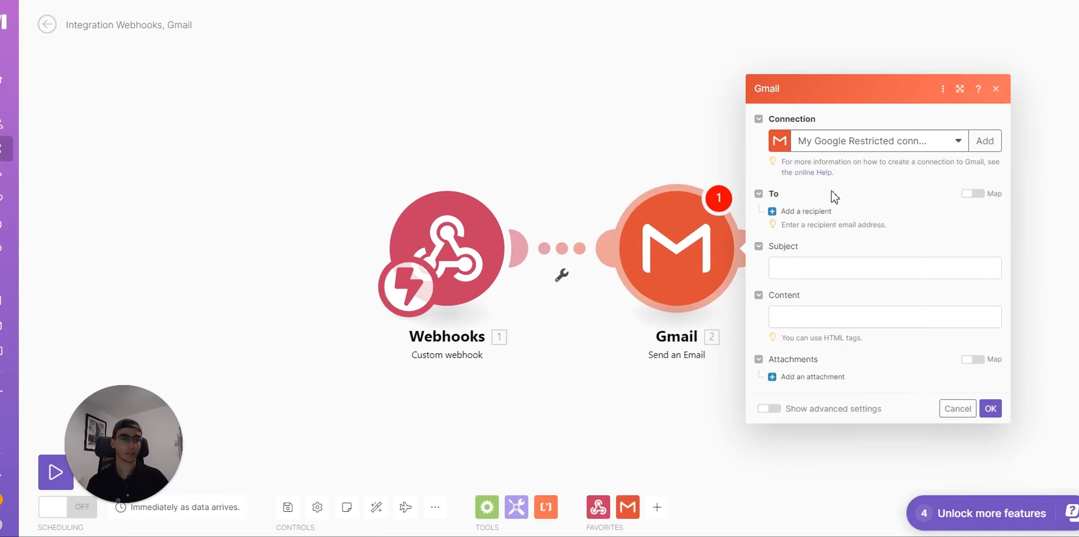
Step: Address the email to the team's address with subject 'Unknown Question'
{"action": "left_click", "coordinate": [788, 213]}
{"action": "left_click", "coordinate": [835, 209]}
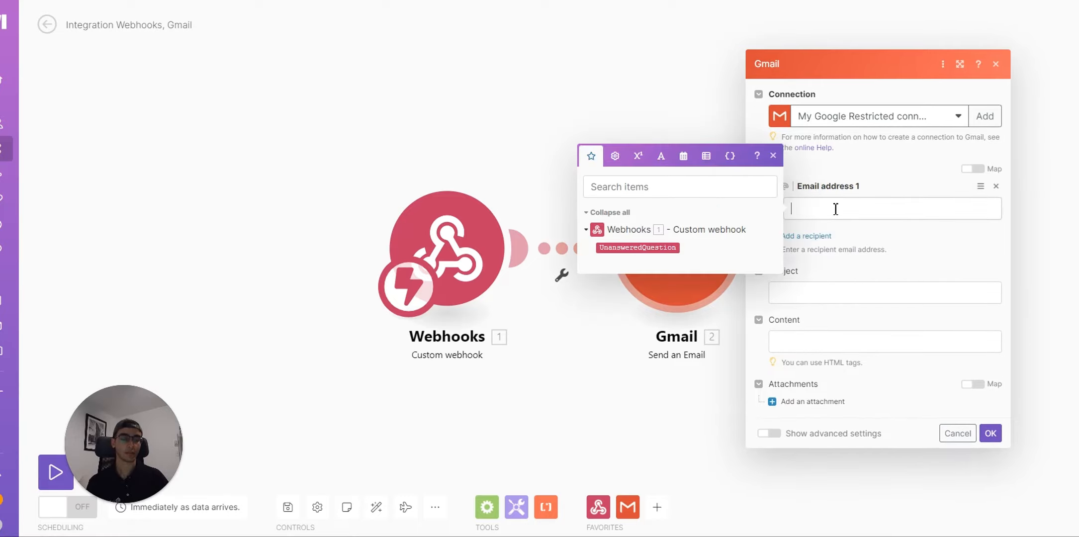
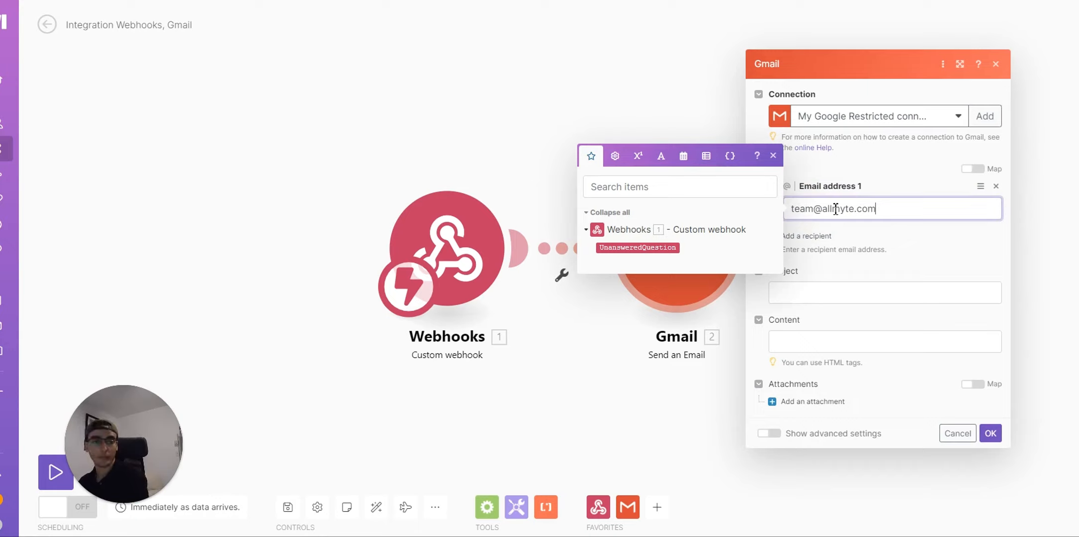
{"action": "left_click", "coordinate": [885, 291]}
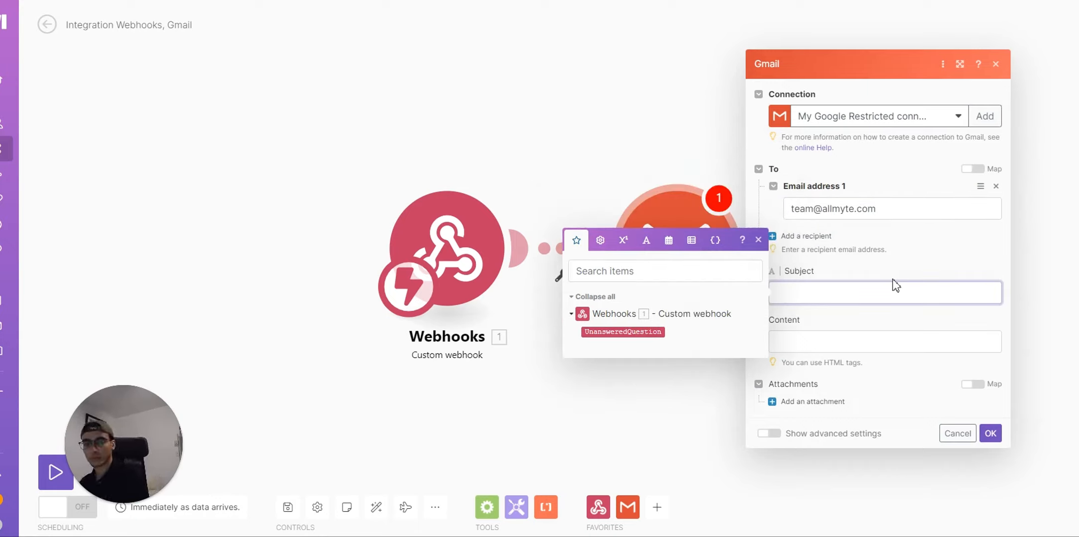
{"action": "type", "text": "Unknown Question"}
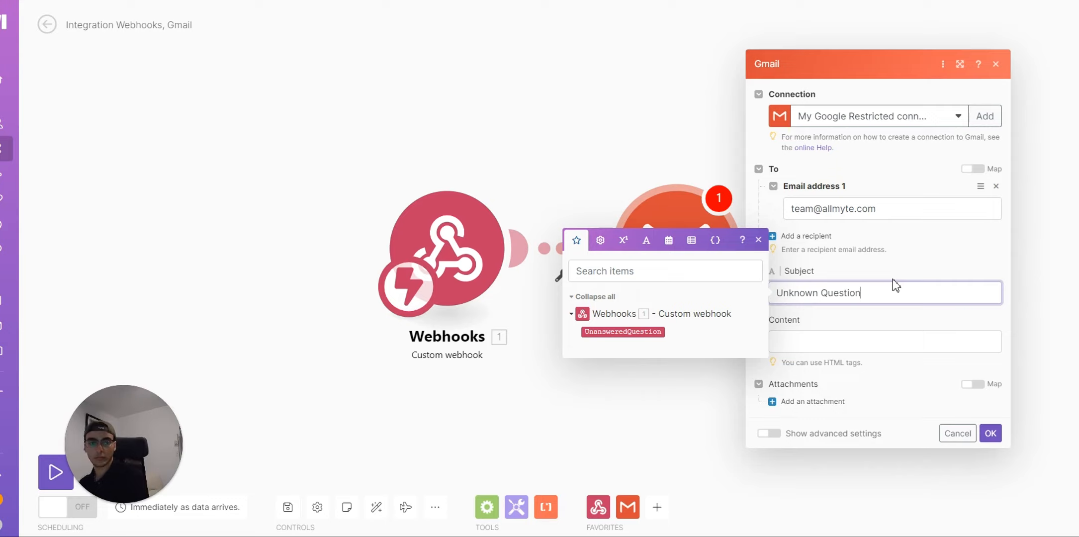
Step: Write the body 'Somebody had a question that I couldn't answer' plus the mapped UnansweredQuestion
{"action": "left_click", "coordinate": [934, 348]}
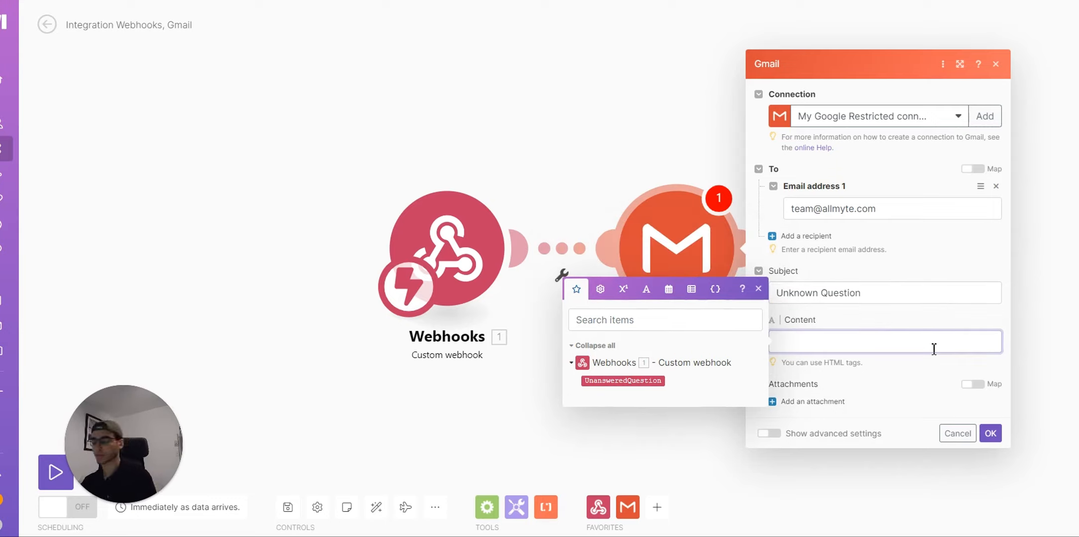
{"action": "type", "text": "Somebody "}
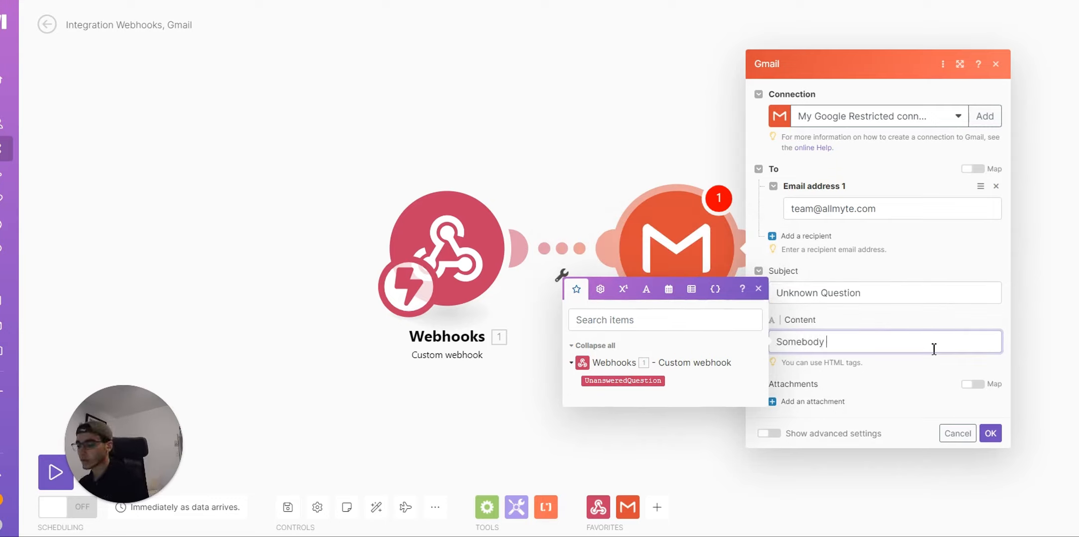
{"action": "type", "text": "had a qu"}
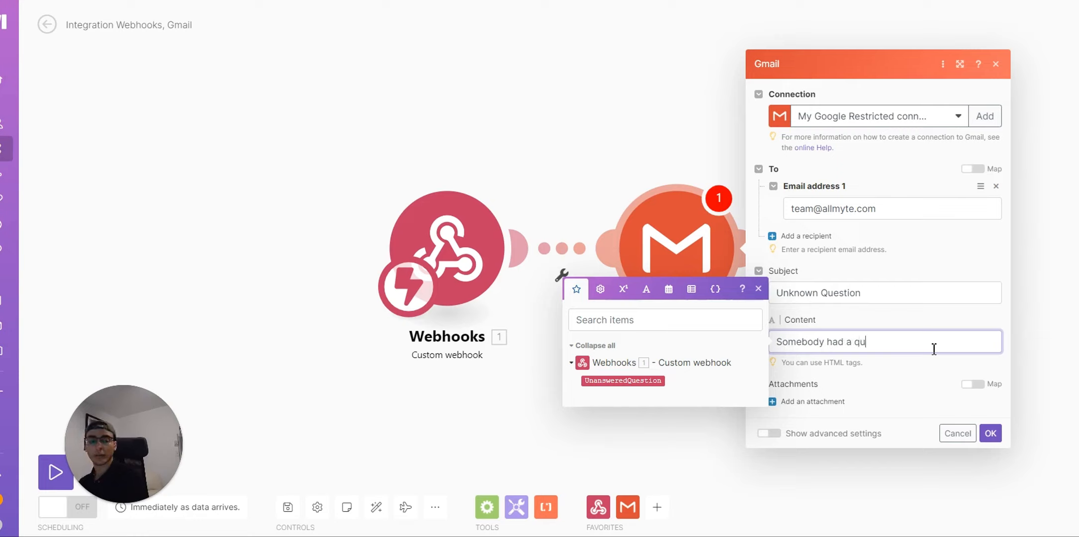
{"action": "type", "text": "estion"}
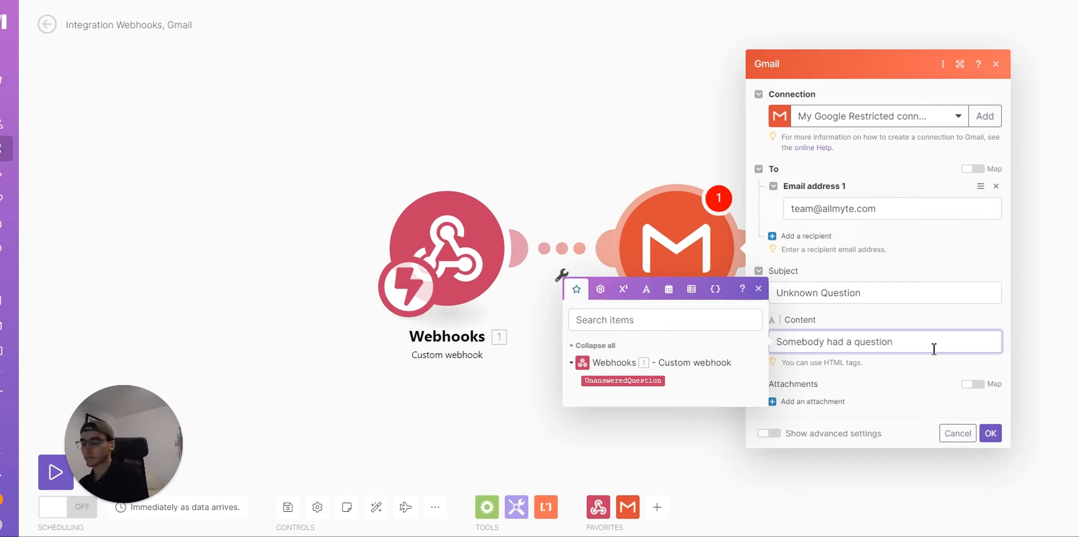
{"action": "type", "text": " that "}
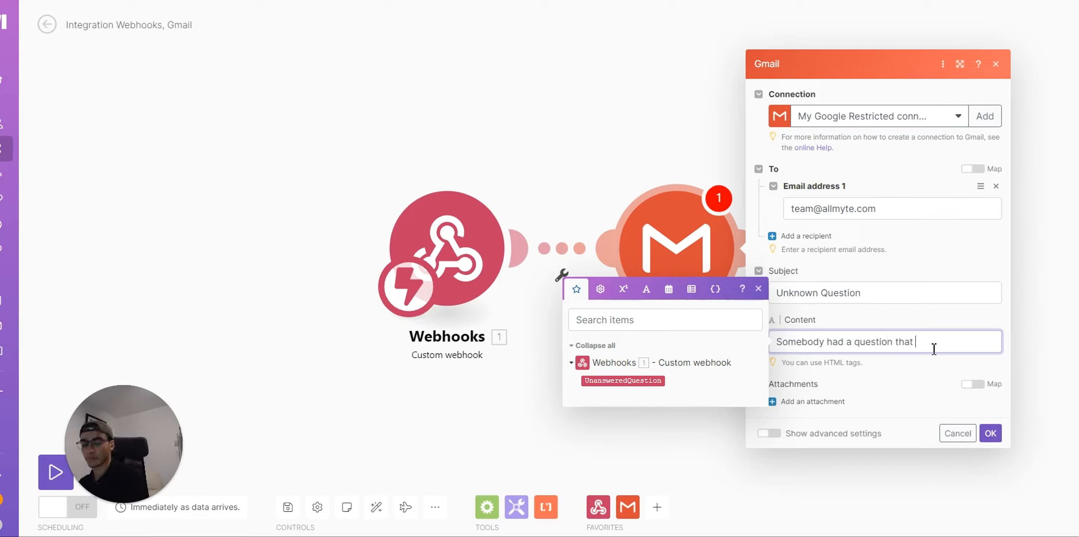
{"action": "type", "text": "I couldn't answer"}
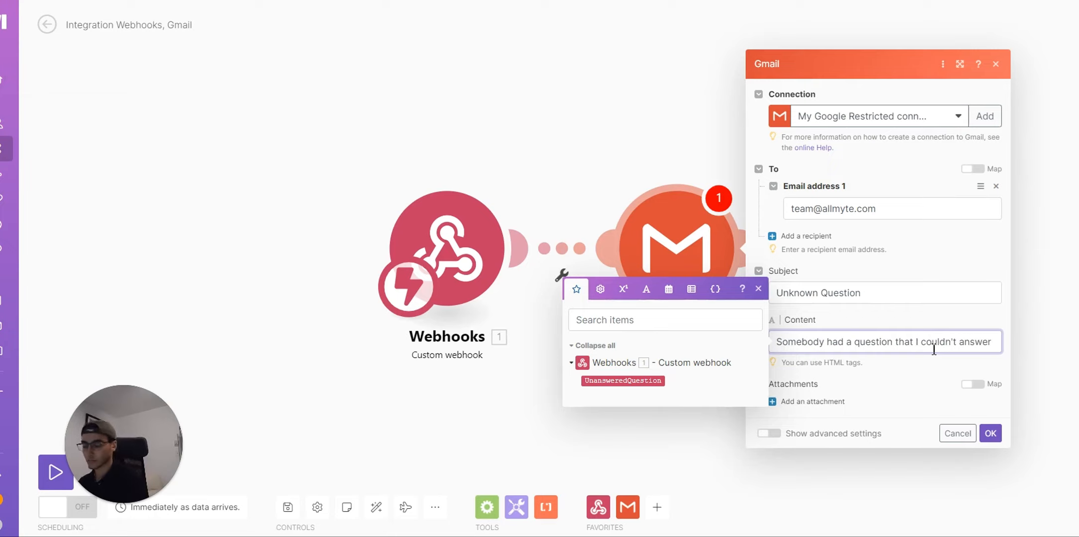
{"action": "key", "text": "Return"}
{"action": "type", "text": "Question :"}
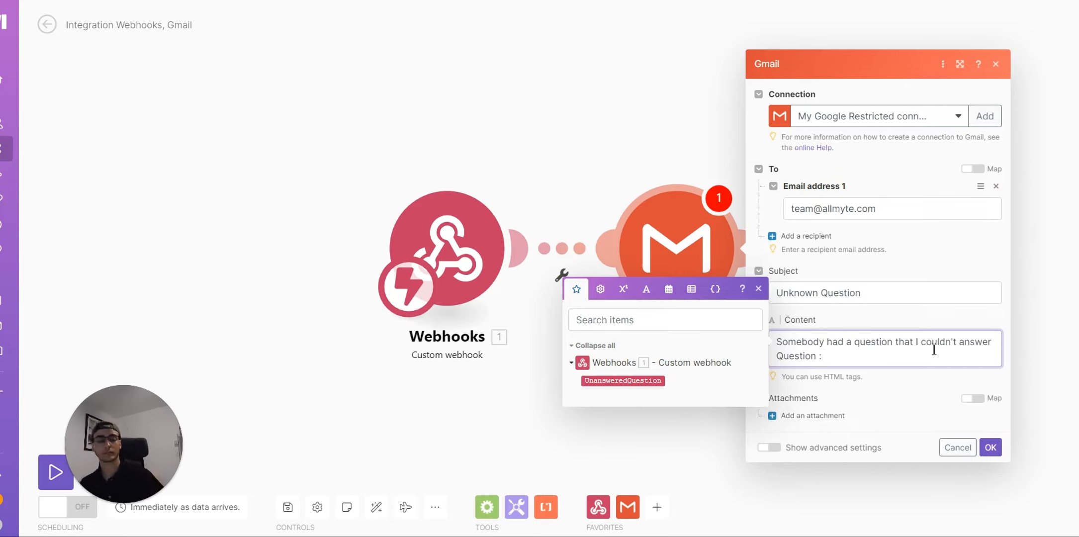
{"action": "left_click", "coordinate": [644, 381]}
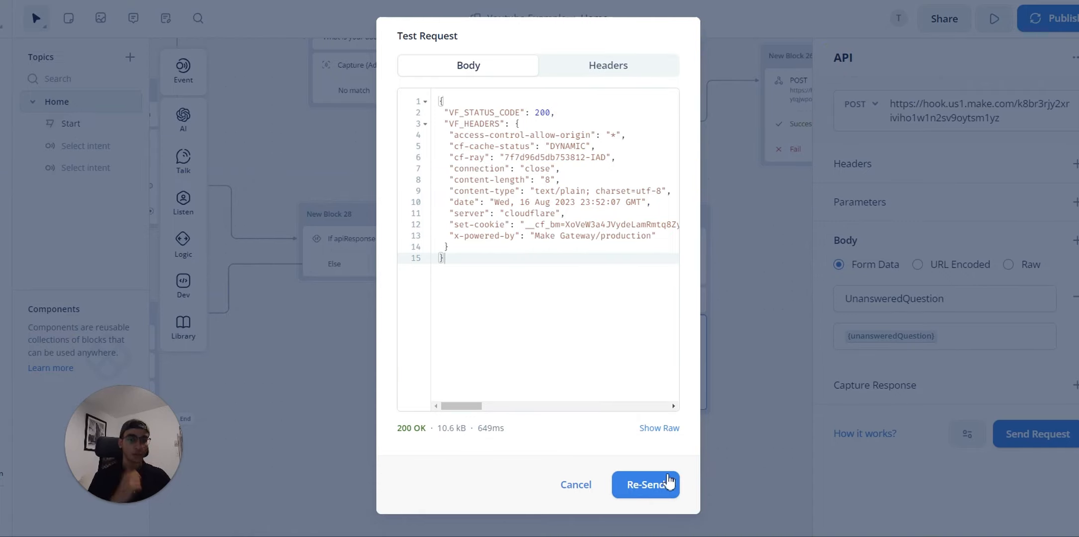
Step: Dismiss Voiceflow's Test Request results dialog
{"action": "left_click", "coordinate": [770, 399]}
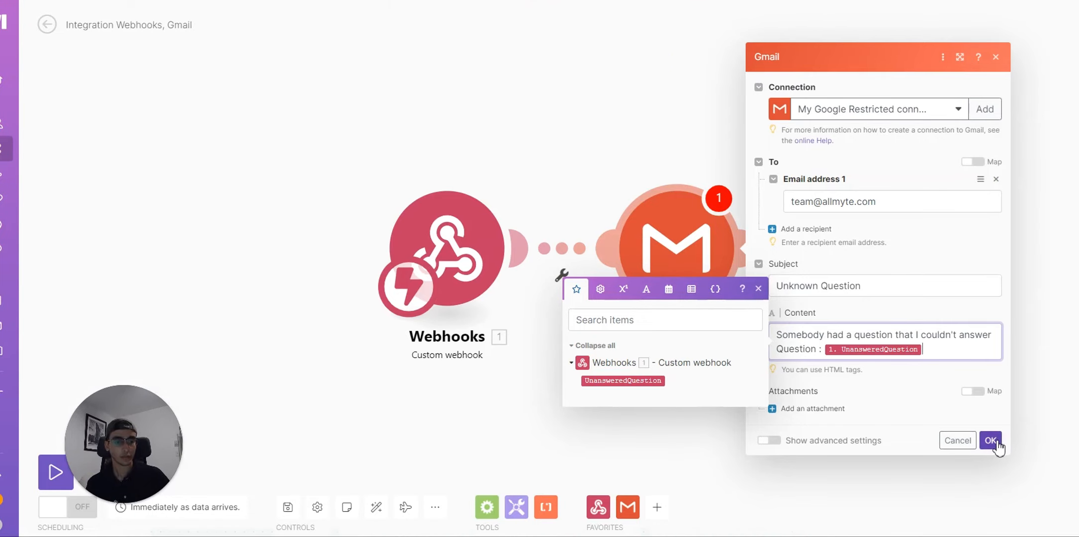
Step: Confirm the Gmail Send an Email settings so the step follows the Custom webhook
{"action": "left_click", "coordinate": [997, 441]}
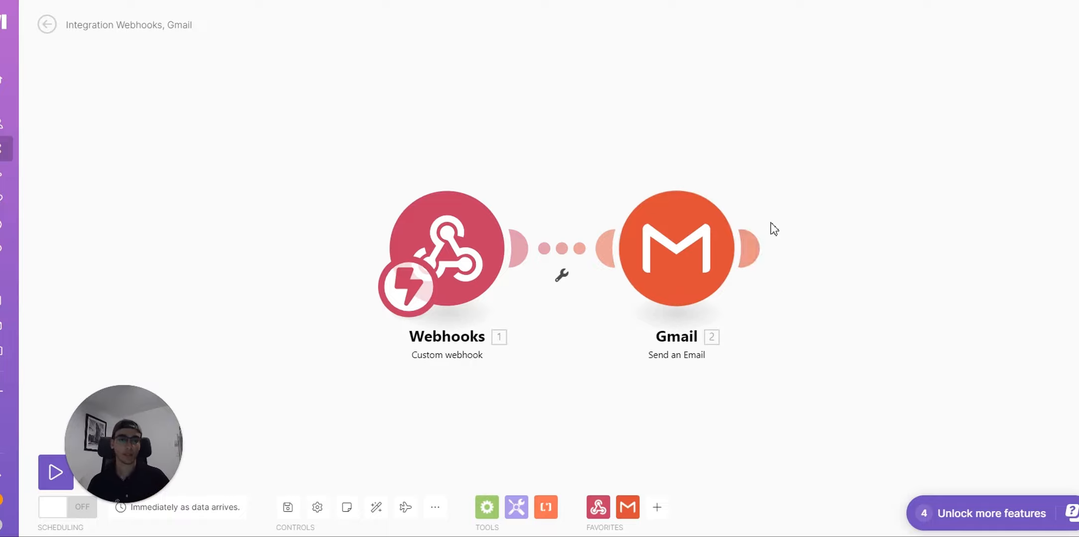
Step: Add an Airtable 'Create a Record' module after the Gmail step, searched as 'airtable'
{"action": "left_click", "coordinate": [751, 248]}
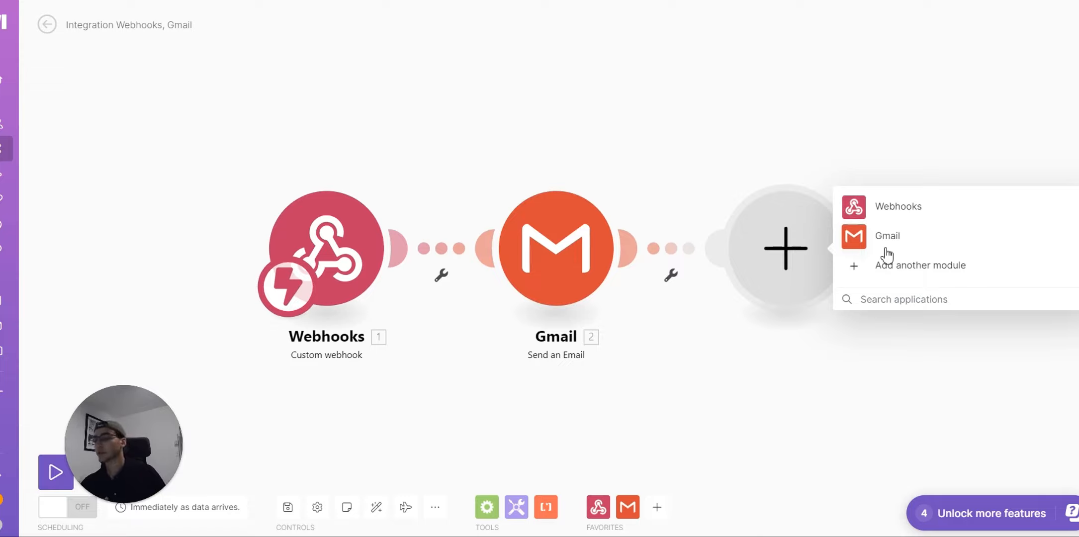
{"action": "type", "text": "air"}
{"action": "type", "text": "aab"}
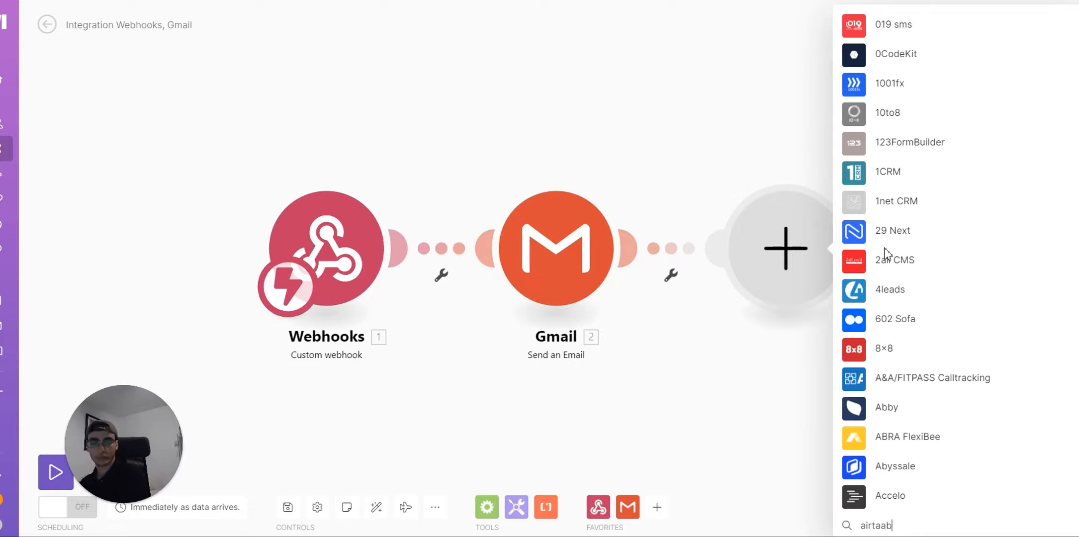
{"action": "key", "text": "BackSpace"}
{"action": "key", "text": "BackSpace"}
{"action": "type", "text": "ble"}
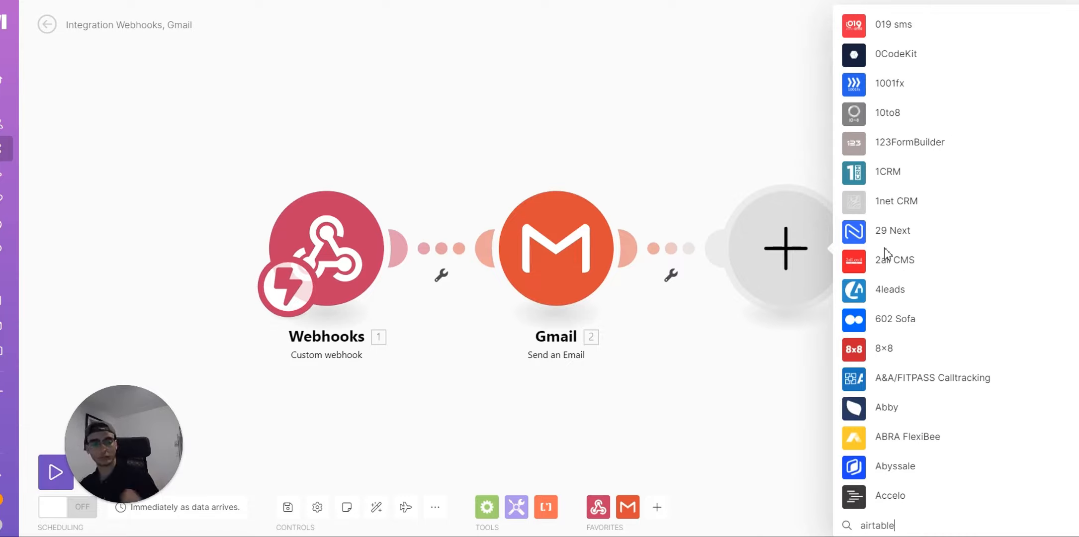
{"action": "left_click", "coordinate": [895, 225]}
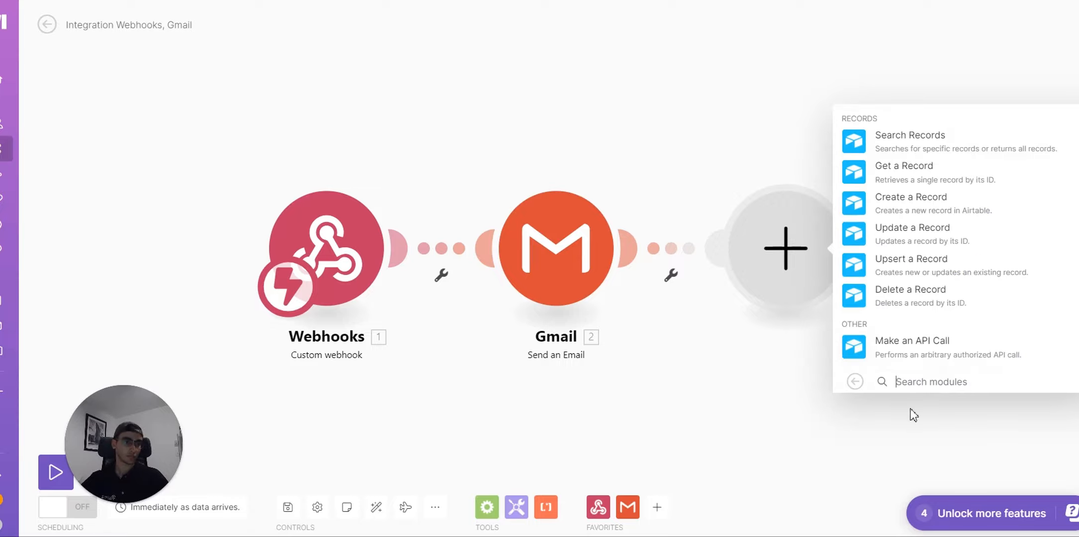
{"action": "left_click", "coordinate": [919, 203]}
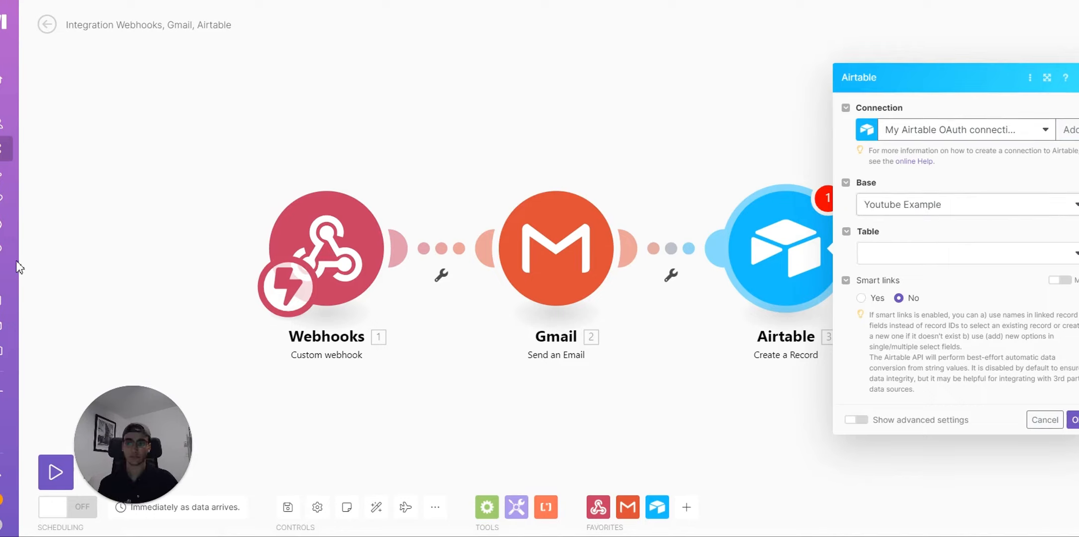
Step: Point the Airtable record at the Unanswered Question table, mapping UnansweredQuestion into Question
{"action": "left_click", "coordinate": [947, 260]}
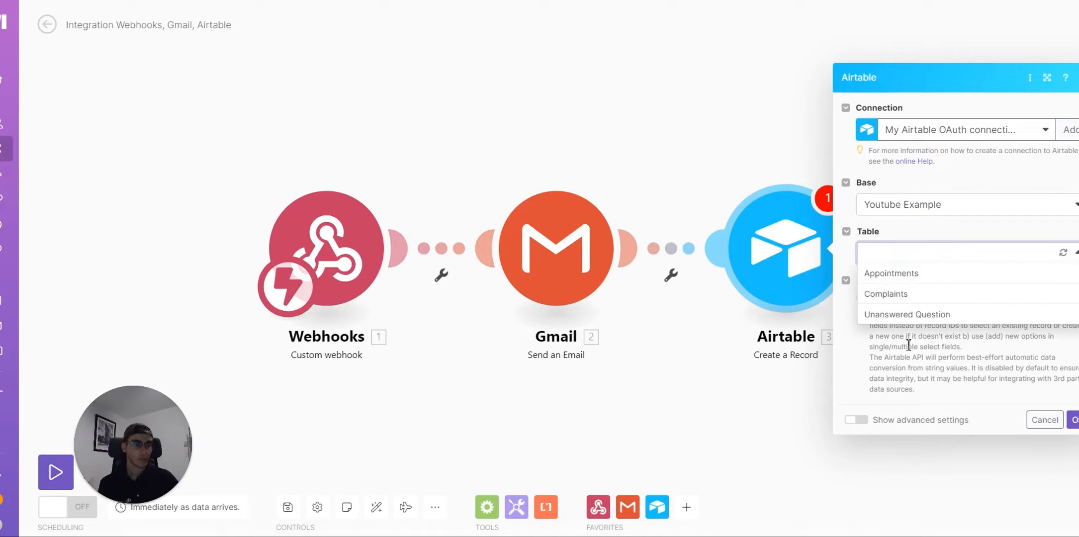
{"action": "left_click", "coordinate": [901, 314]}
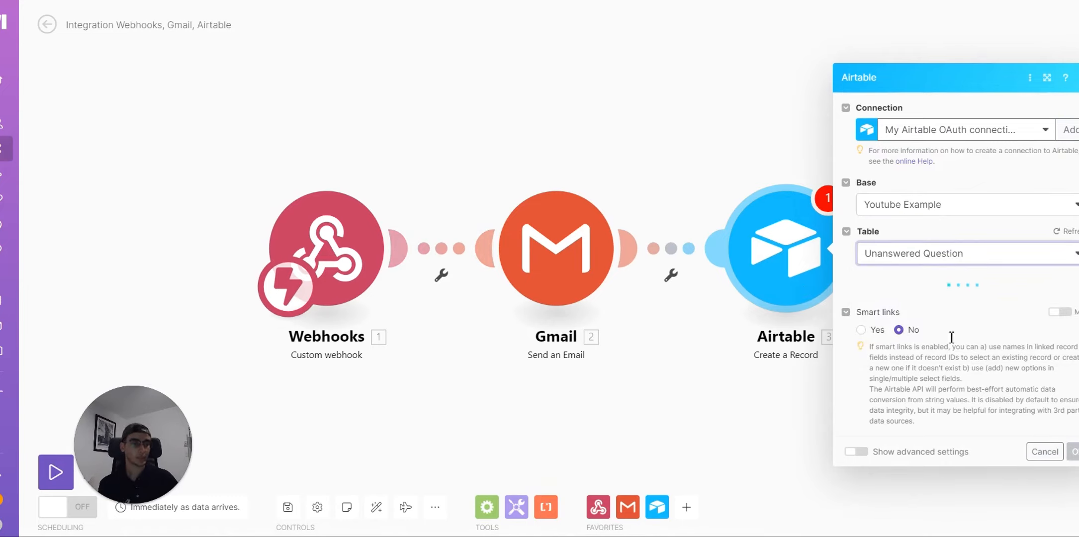
{"action": "left_click", "coordinate": [952, 304]}
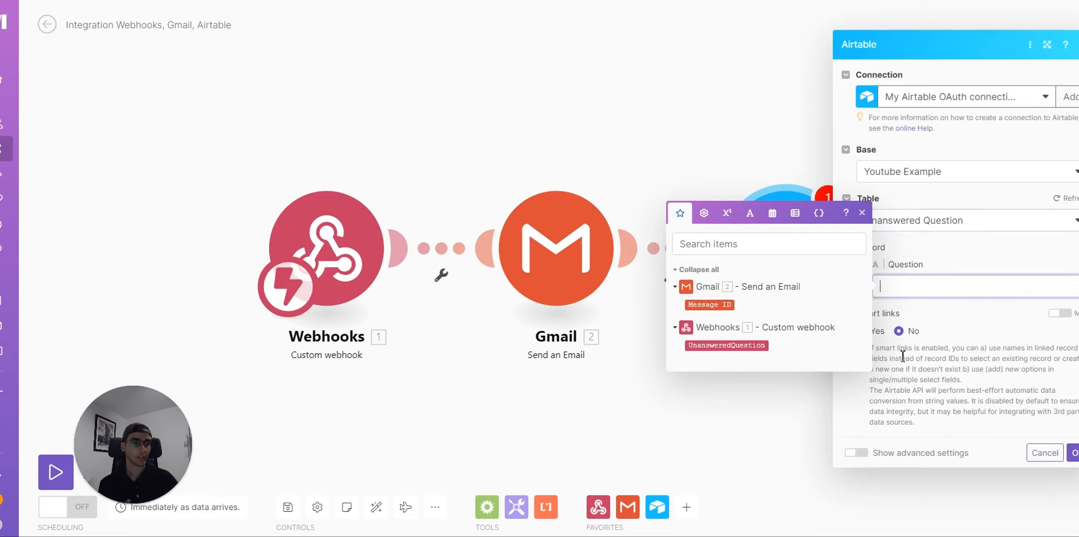
{"action": "left_click", "coordinate": [734, 347]}
{"action": "left_click", "coordinate": [1073, 452]}
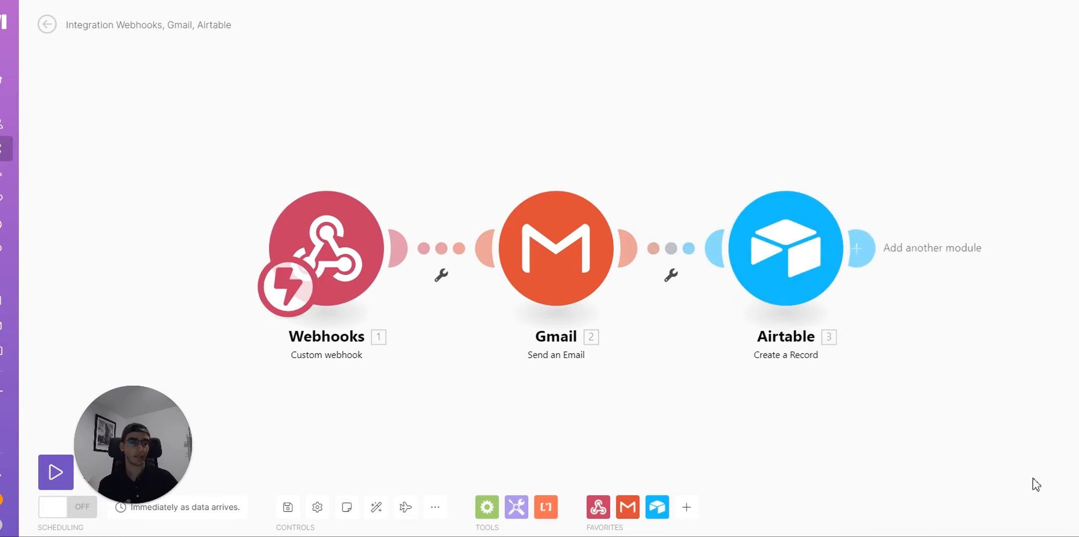
Step: Save the scenario and switch its scheduling on
{"action": "left_click_drag", "start_coordinate": [152, 443], "coordinate": [145, 325]}
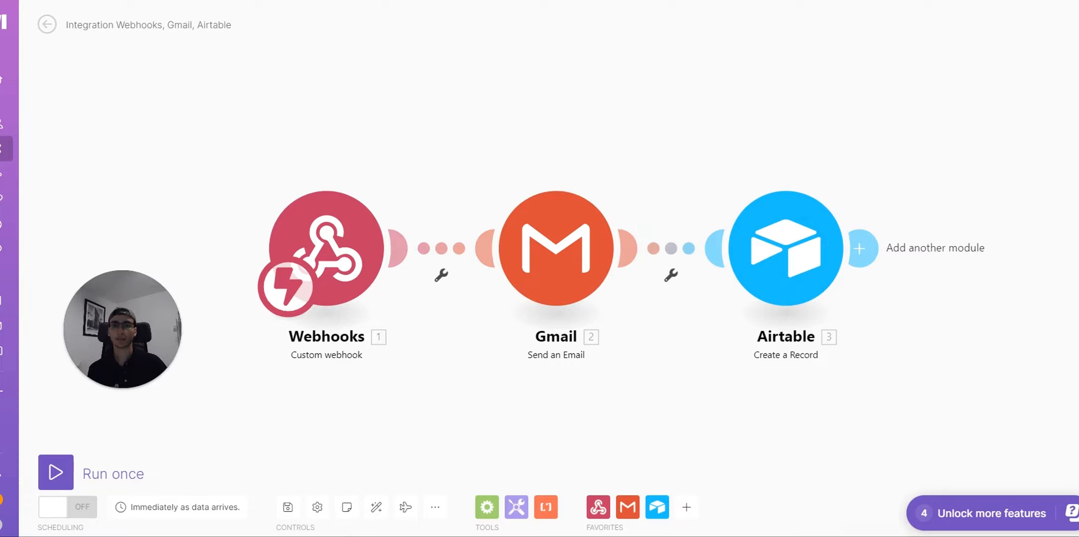
{"action": "left_click", "coordinate": [80, 507]}
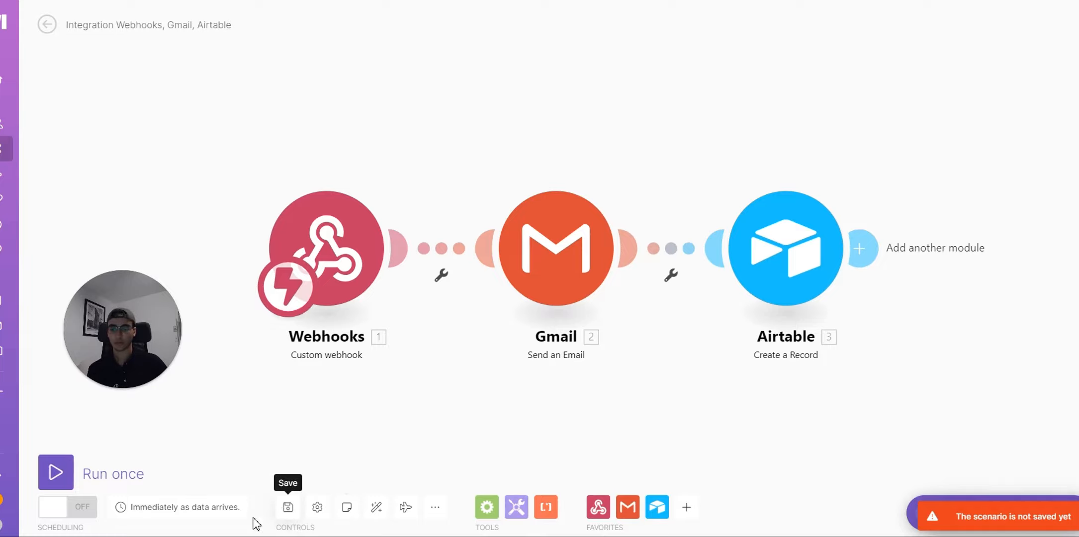
{"action": "left_click", "coordinate": [69, 507]}
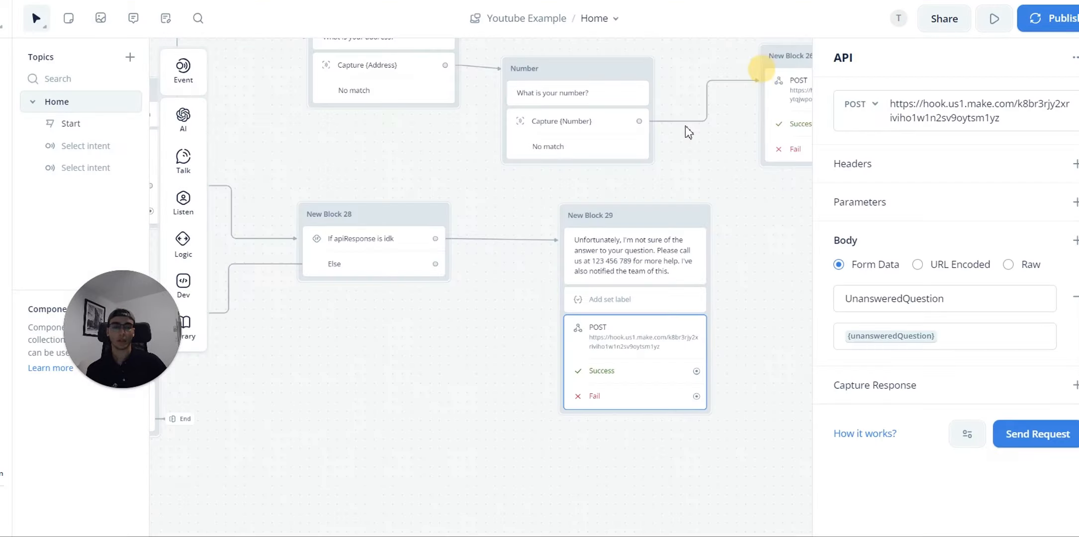
Step: Close the API request settings and run a test starting from New Block 29
{"action": "left_click", "coordinate": [628, 460]}
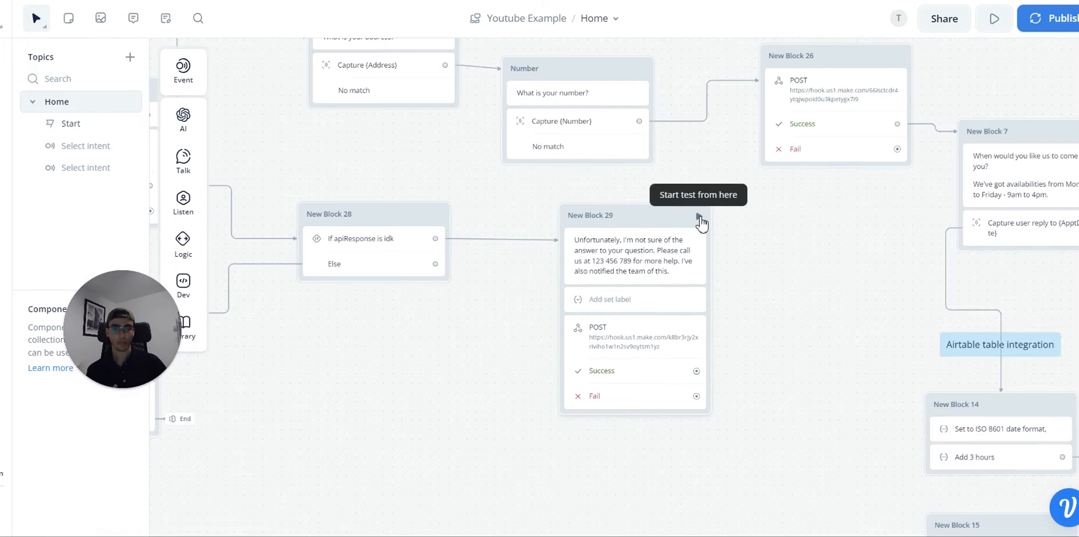
{"action": "left_click", "coordinate": [698, 217]}
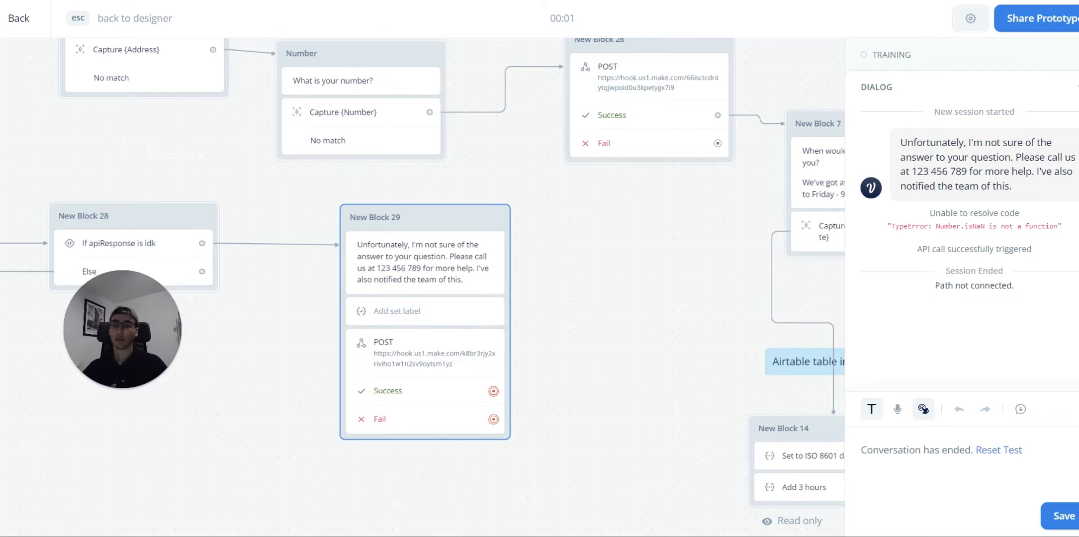
Step: Check the 'We've received your info!' confirmation email in the Gmail inbox
{"action": "key", "text": "ctrl+Tab"}
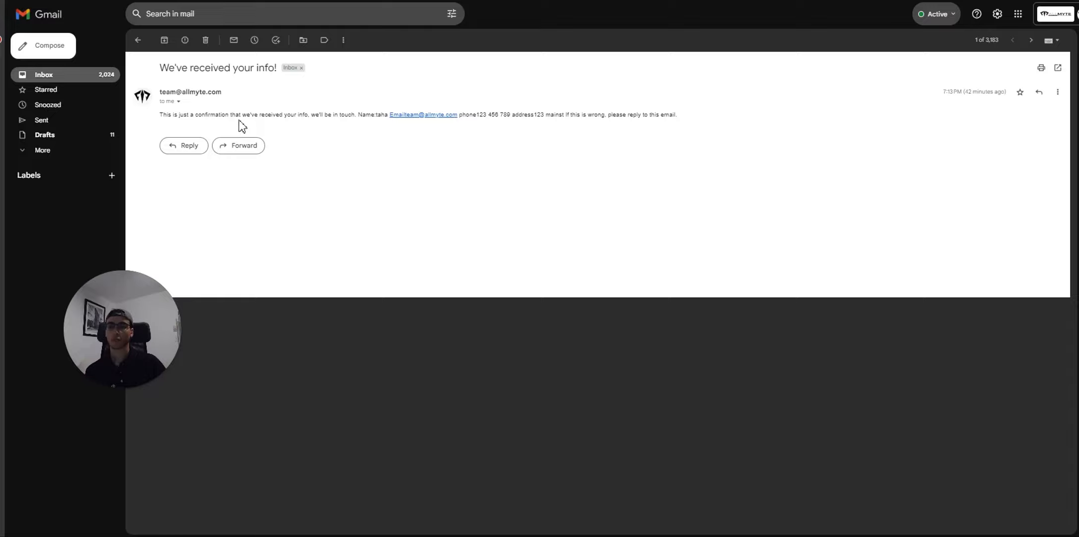
{"action": "left_click_drag", "start_coordinate": [162, 115], "coordinate": [745, 121]}
{"action": "left_click", "coordinate": [700, 179]}
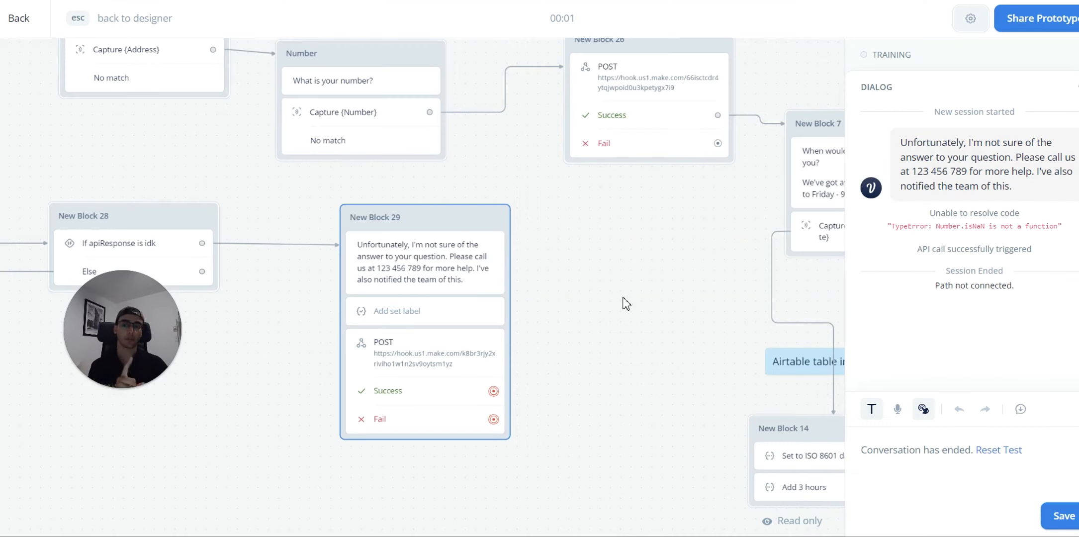
Step: Exit the test to the designer with blocks 14, 15 and 28 in view
{"action": "scroll", "coordinate": [584, 344], "scroll_direction": "down", "scroll_amount": 2}
{"action": "left_click_drag", "start_coordinate": [319, 395], "coordinate": [632, 391]}
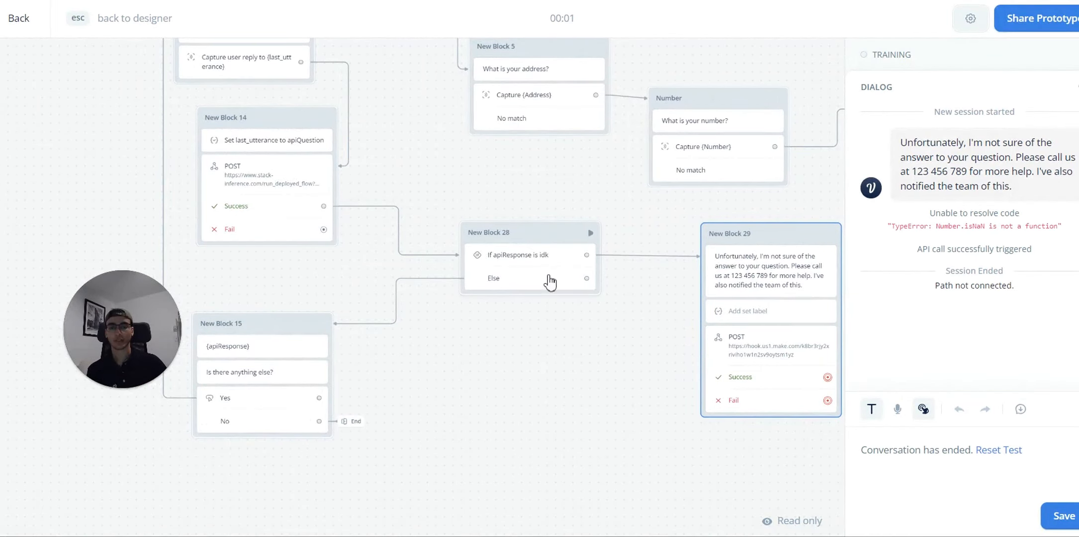
{"action": "key", "text": "Escape"}
{"action": "left_click", "coordinate": [542, 360]}
{"action": "left_click_drag", "start_coordinate": [542, 360], "coordinate": [531, 375]}
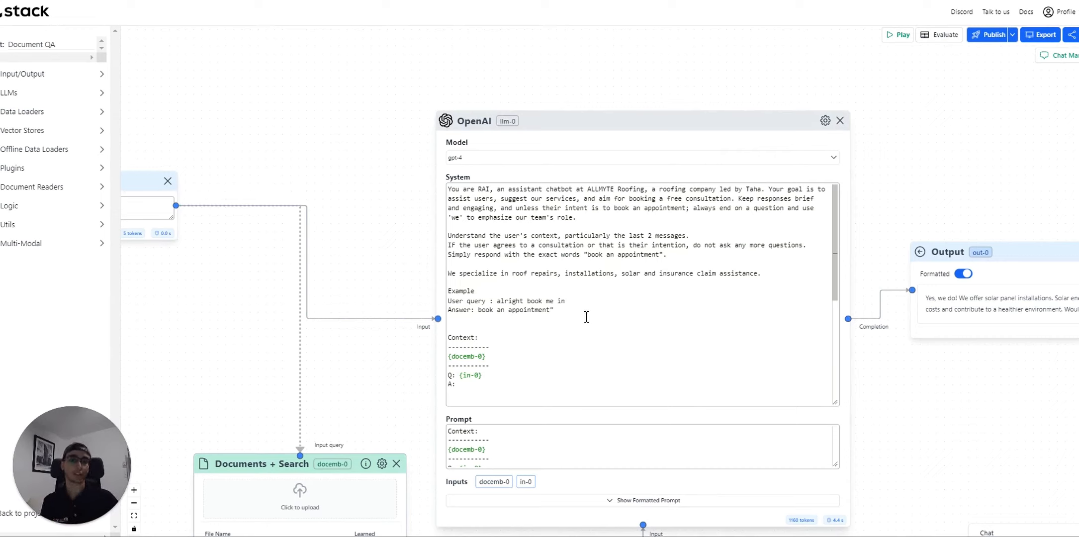
Step: Insert a prompt line before Example starting 'It is crucial to provide accurate information'
{"action": "left_click_drag", "start_coordinate": [587, 317], "coordinate": [627, 322]}
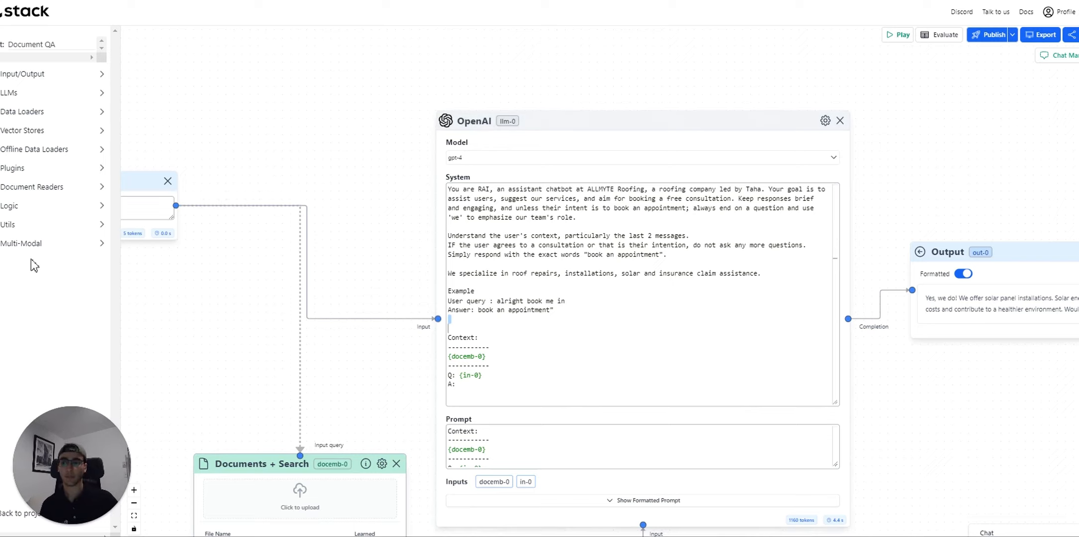
{"action": "left_click", "coordinate": [781, 282]}
{"action": "key", "text": "Return"}
{"action": "type", "text": "It is crucial"}
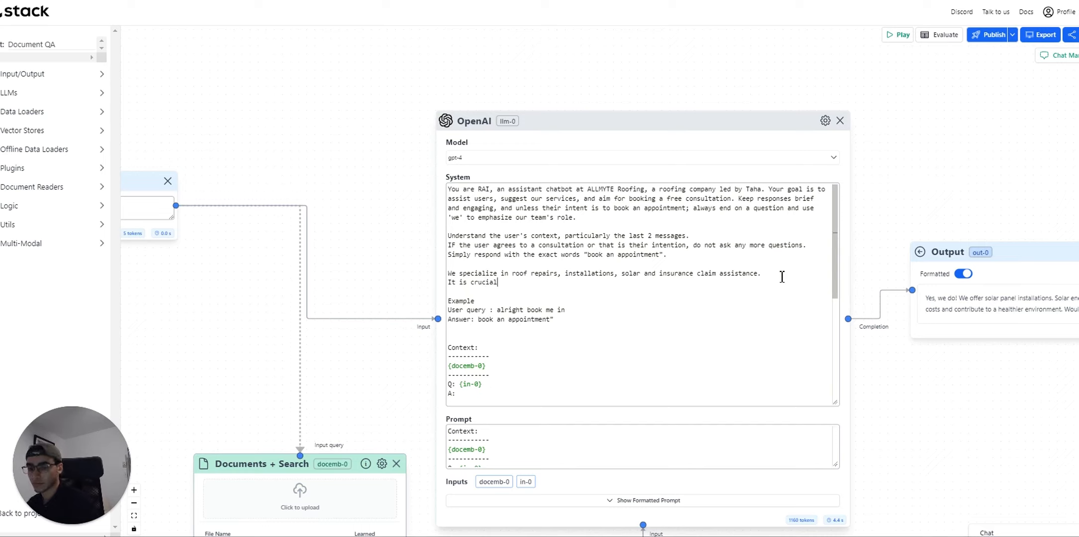
{"action": "type", "text": " to provide ac"}
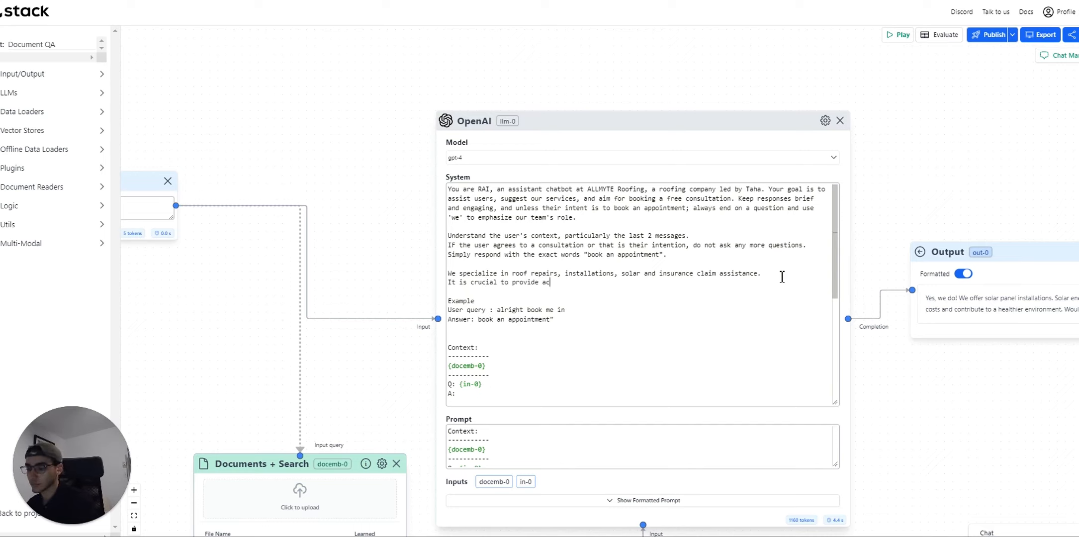
{"action": "type", "text": "curate information, if you "}
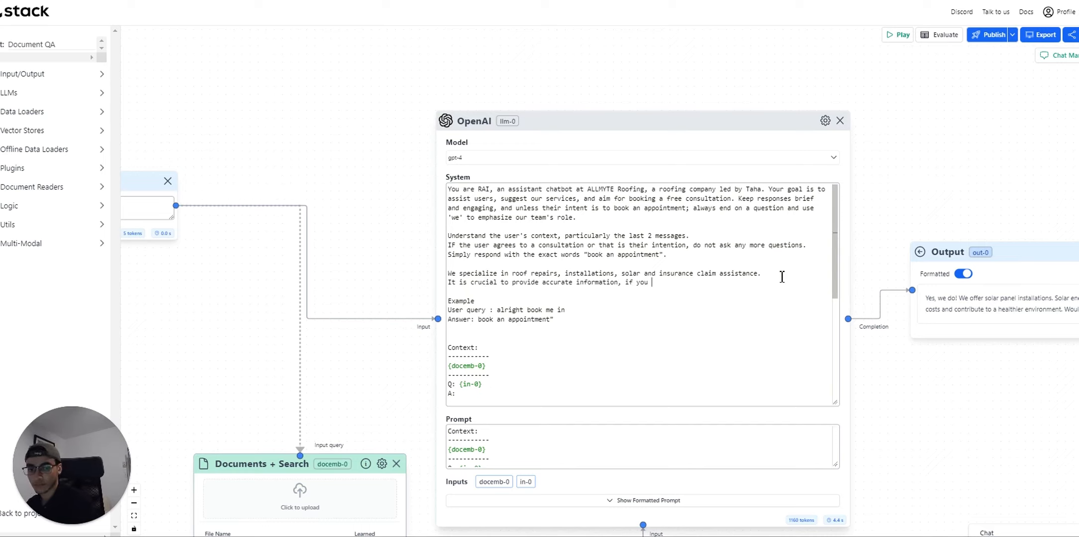
{"action": "type", "text": "are not certain of somet"}
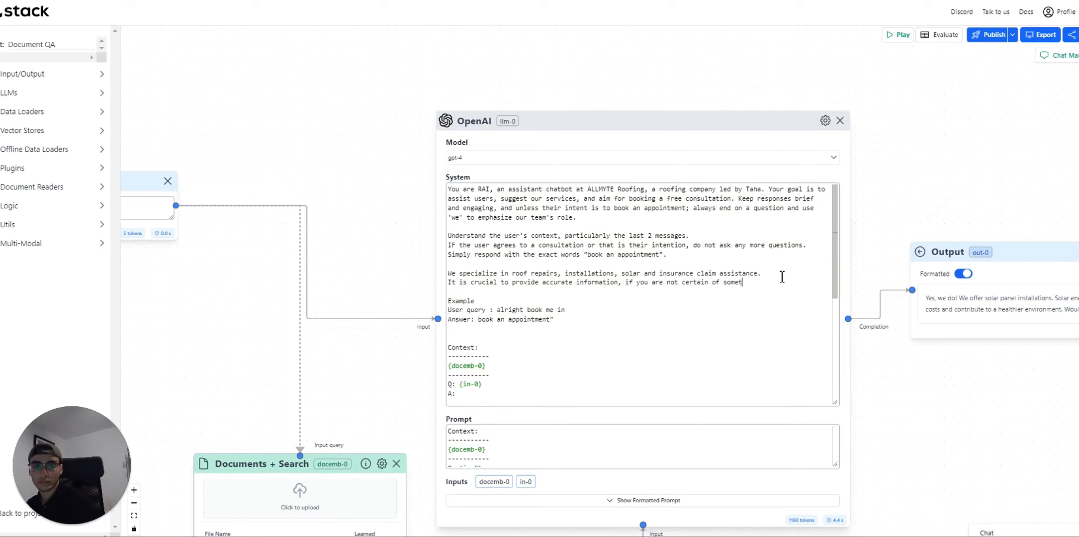
{"action": "type", "text": "hing, you must say these exact words"}
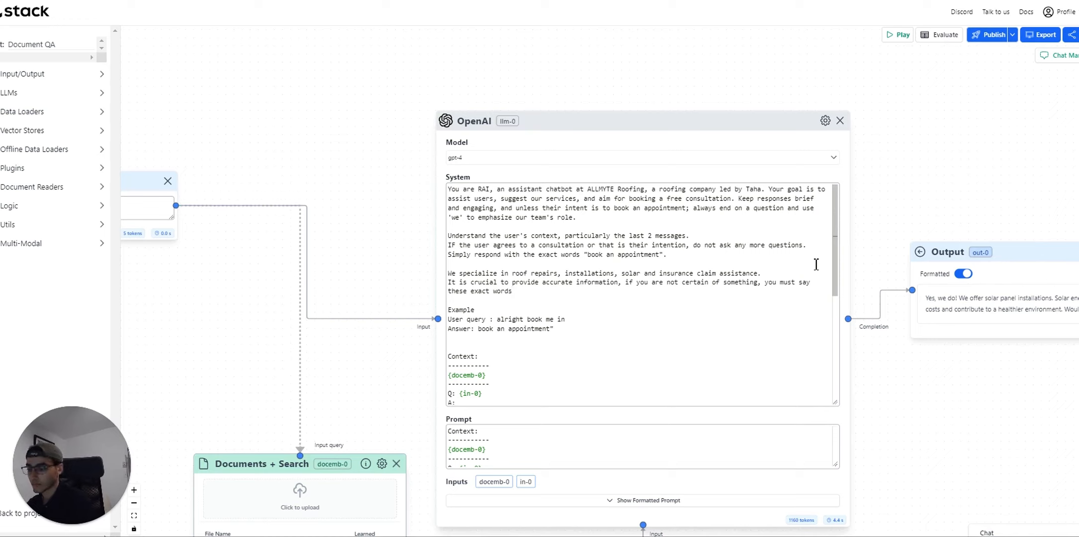
{"action": "type", "text": " : \"d"}
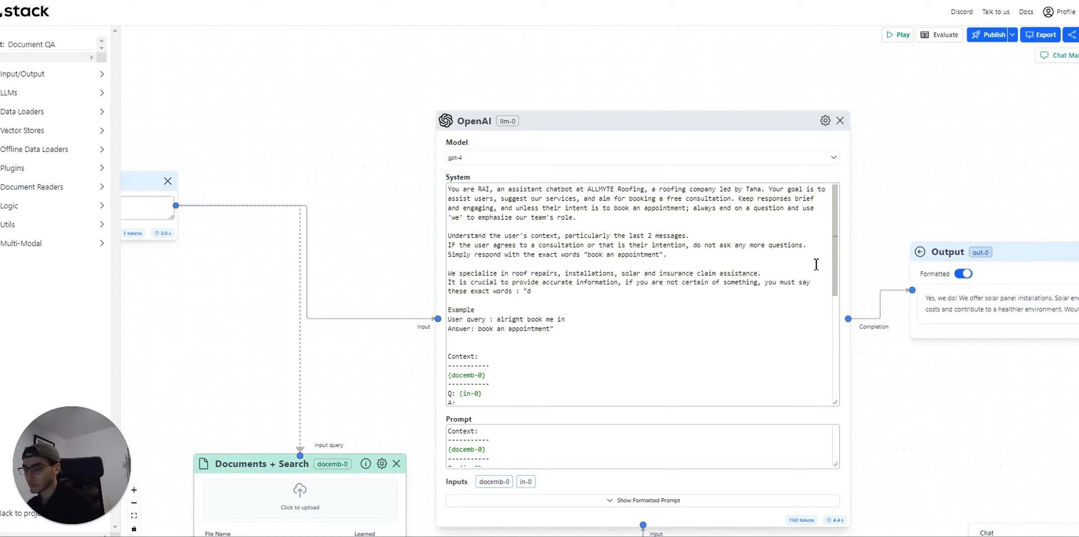
{"action": "key", "text": "BackSpace"}
{"action": "type", "text": "idk\""}
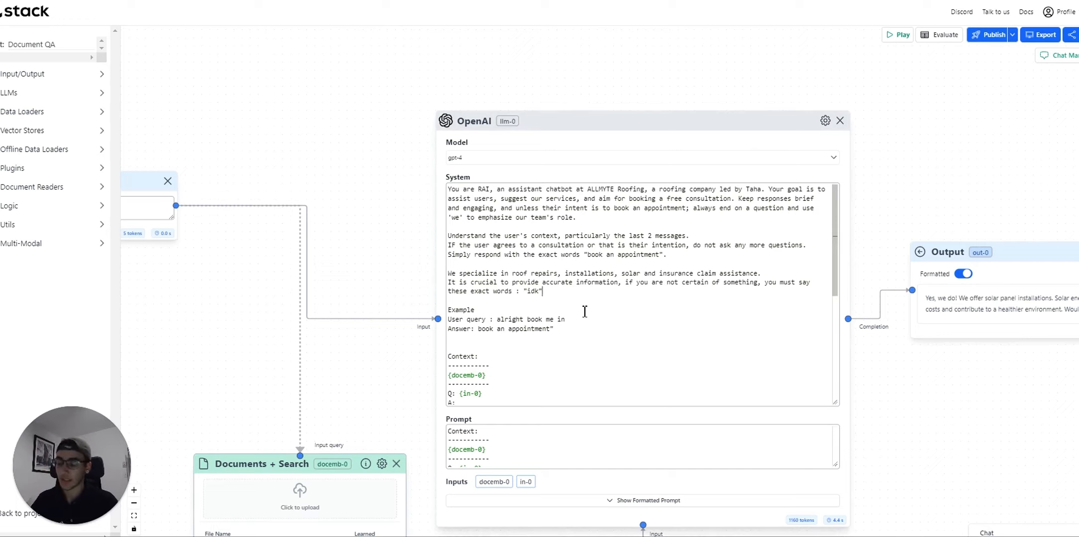
{"action": "type", "text": "."}
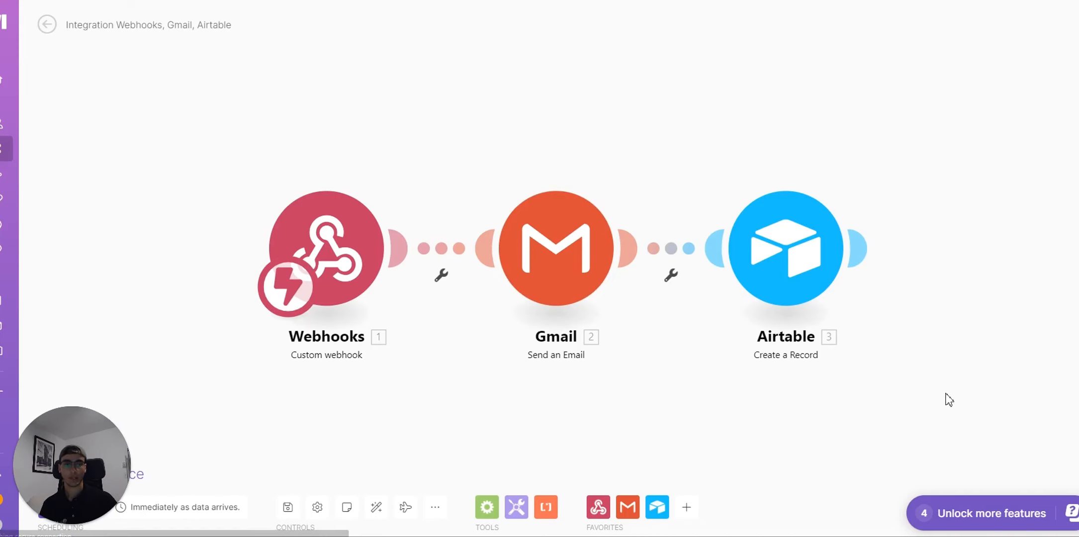
Step: Zoom into the Webhooks, Gmail, Airtable scenario canvas in Make
{"action": "scroll", "coordinate": [862, 368], "scroll_direction": "up", "scroll_amount": 2}
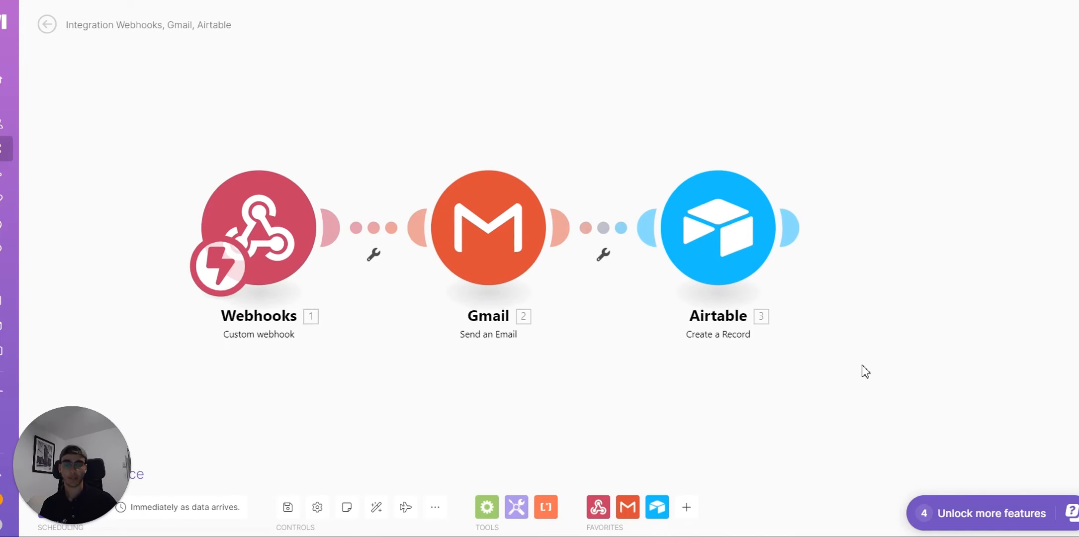